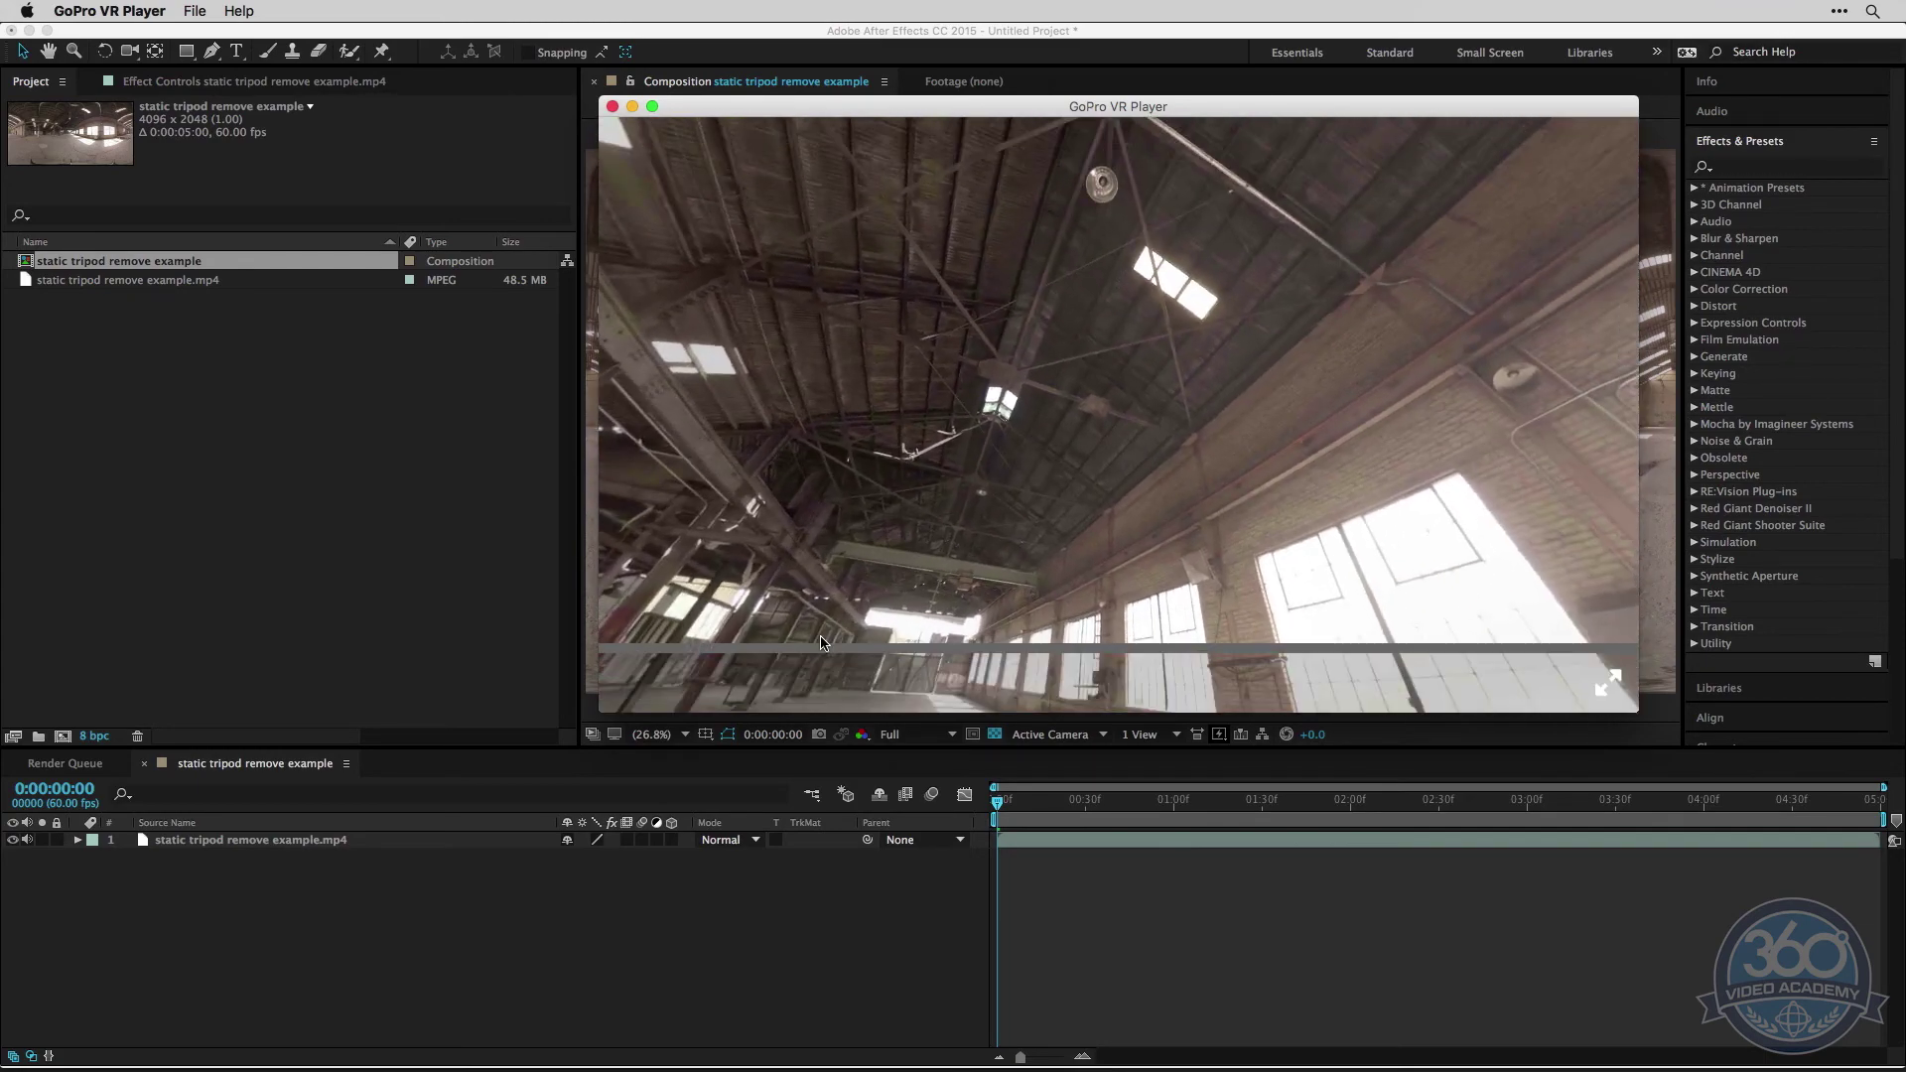
Step: Look around the 360 warehouse footage and examine the tripod on the floor
drag(1075, 464, 914, 318)
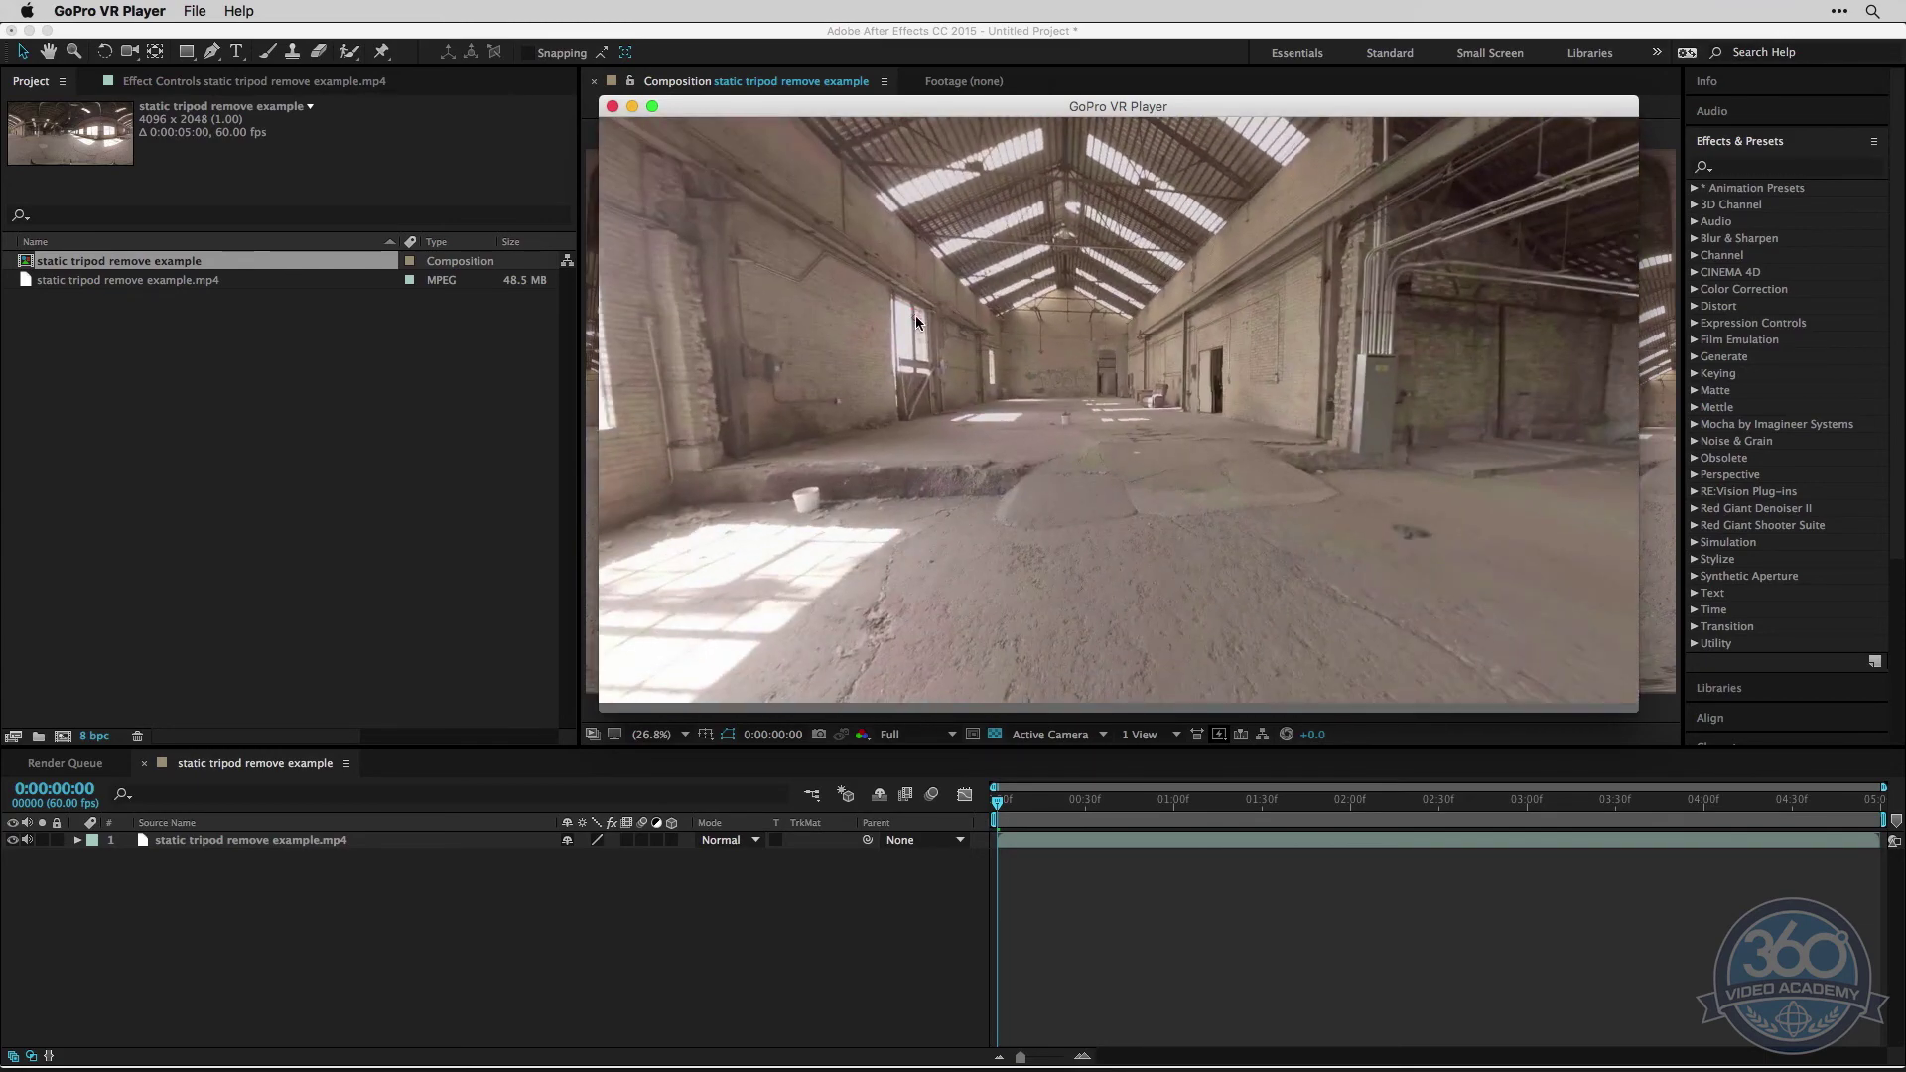
drag(1102, 402, 759, 385)
drag(1234, 461, 1149, 384)
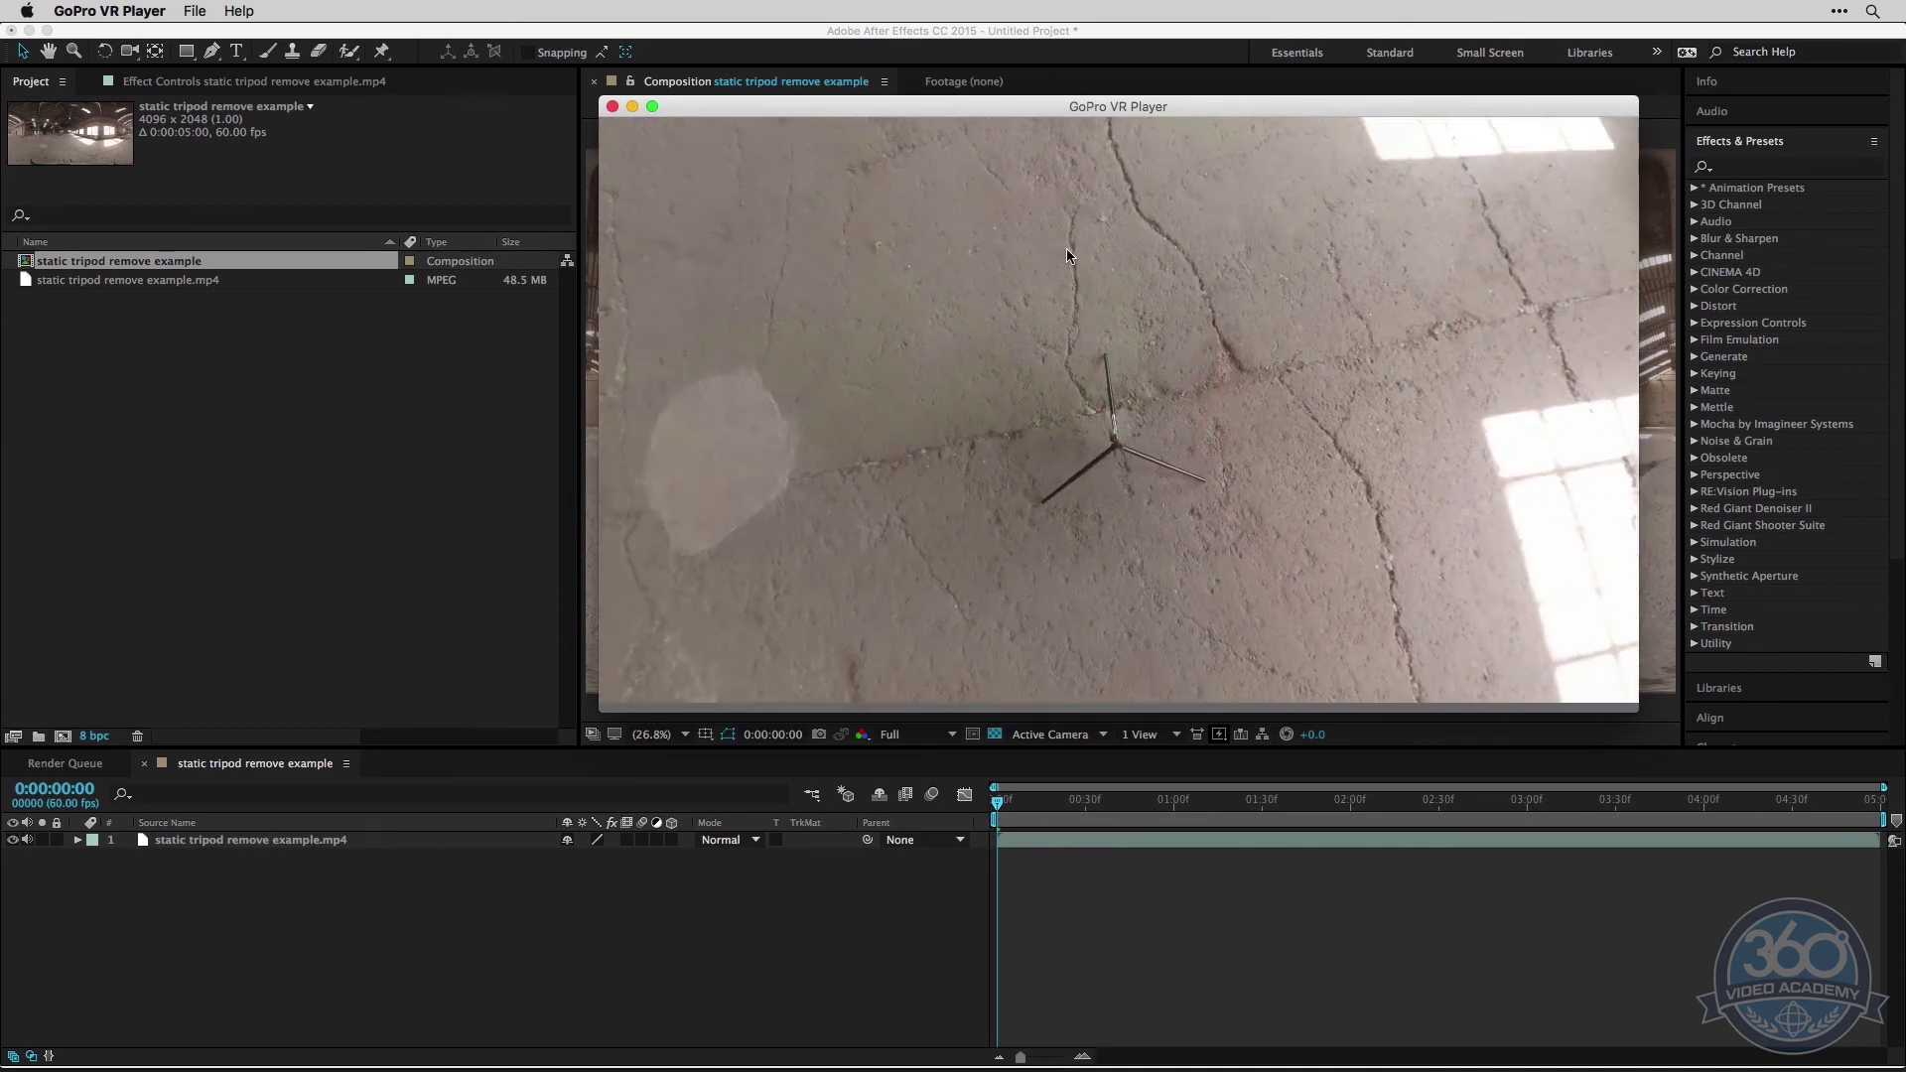
drag(1066, 254, 1021, 438)
Step: Switch to After Effects and trim the composition's work area to end at the first frame
click(1034, 893)
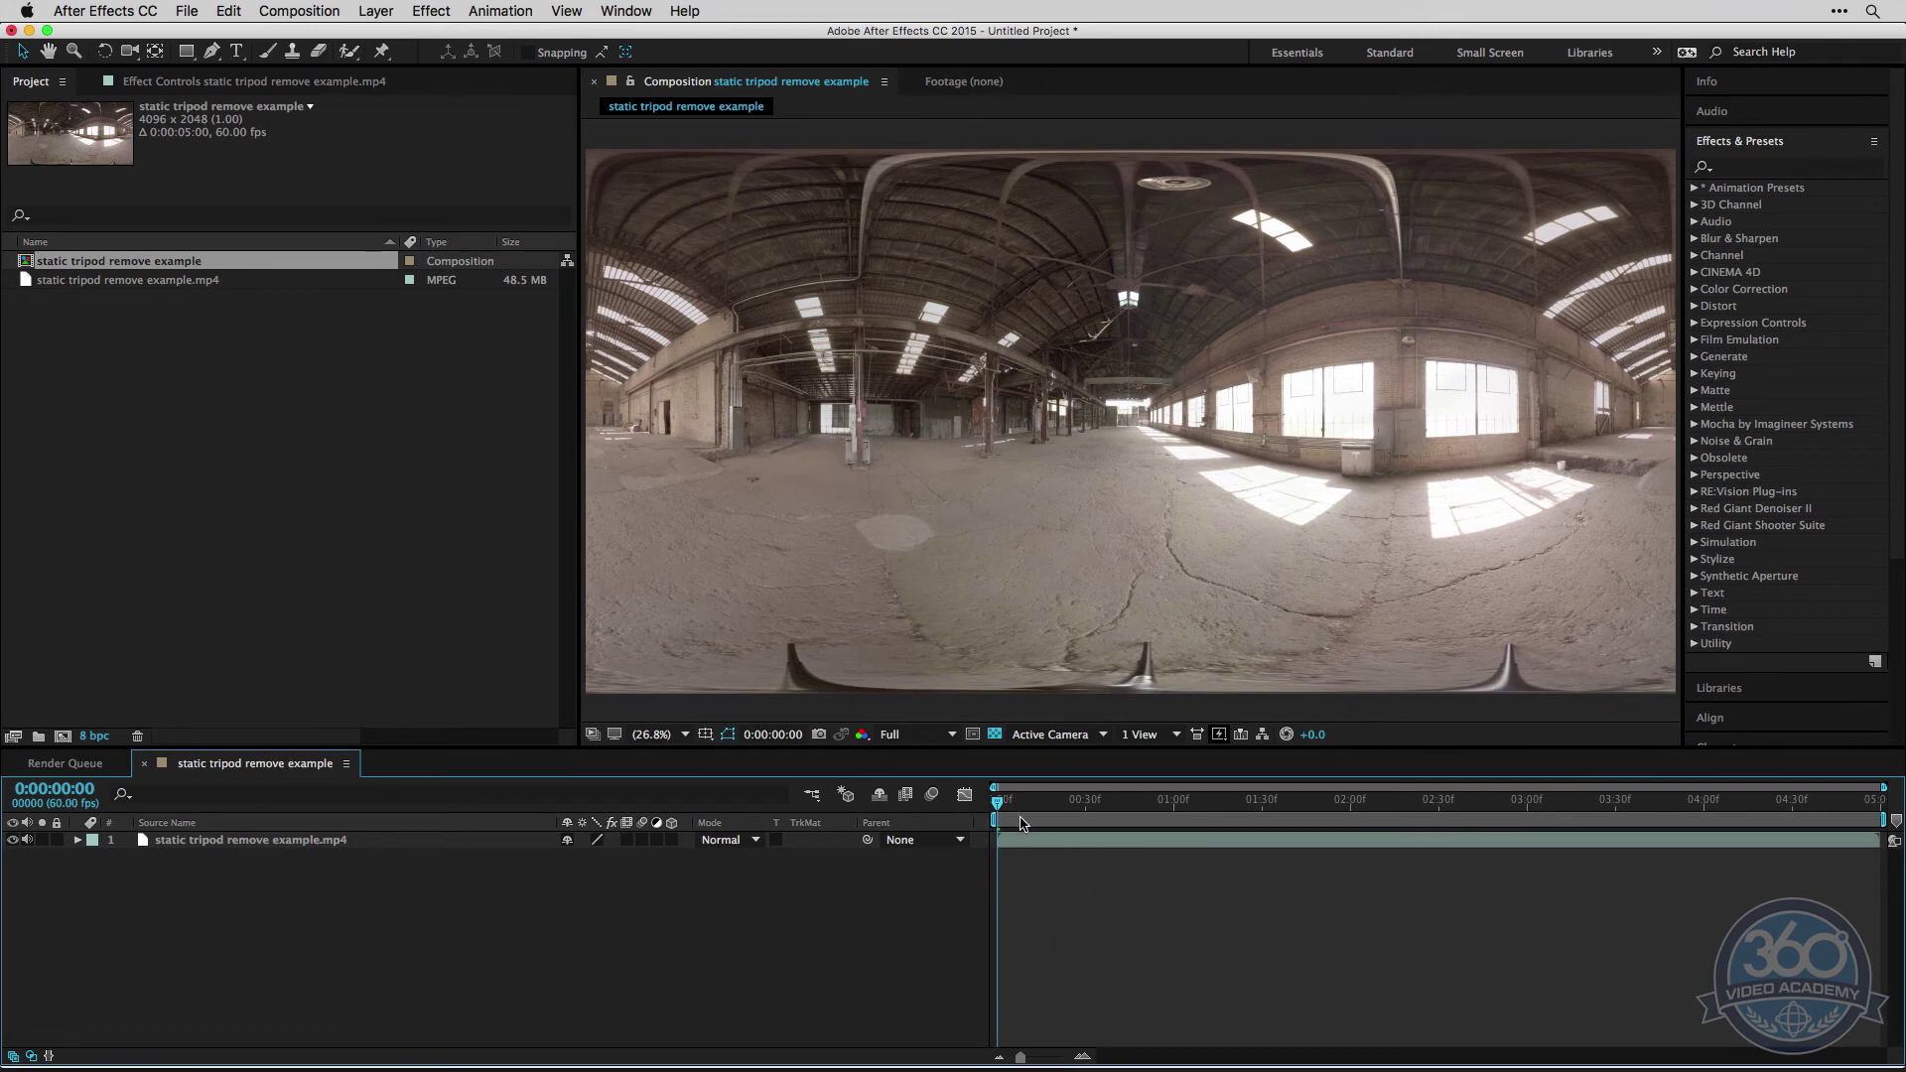
key(n)
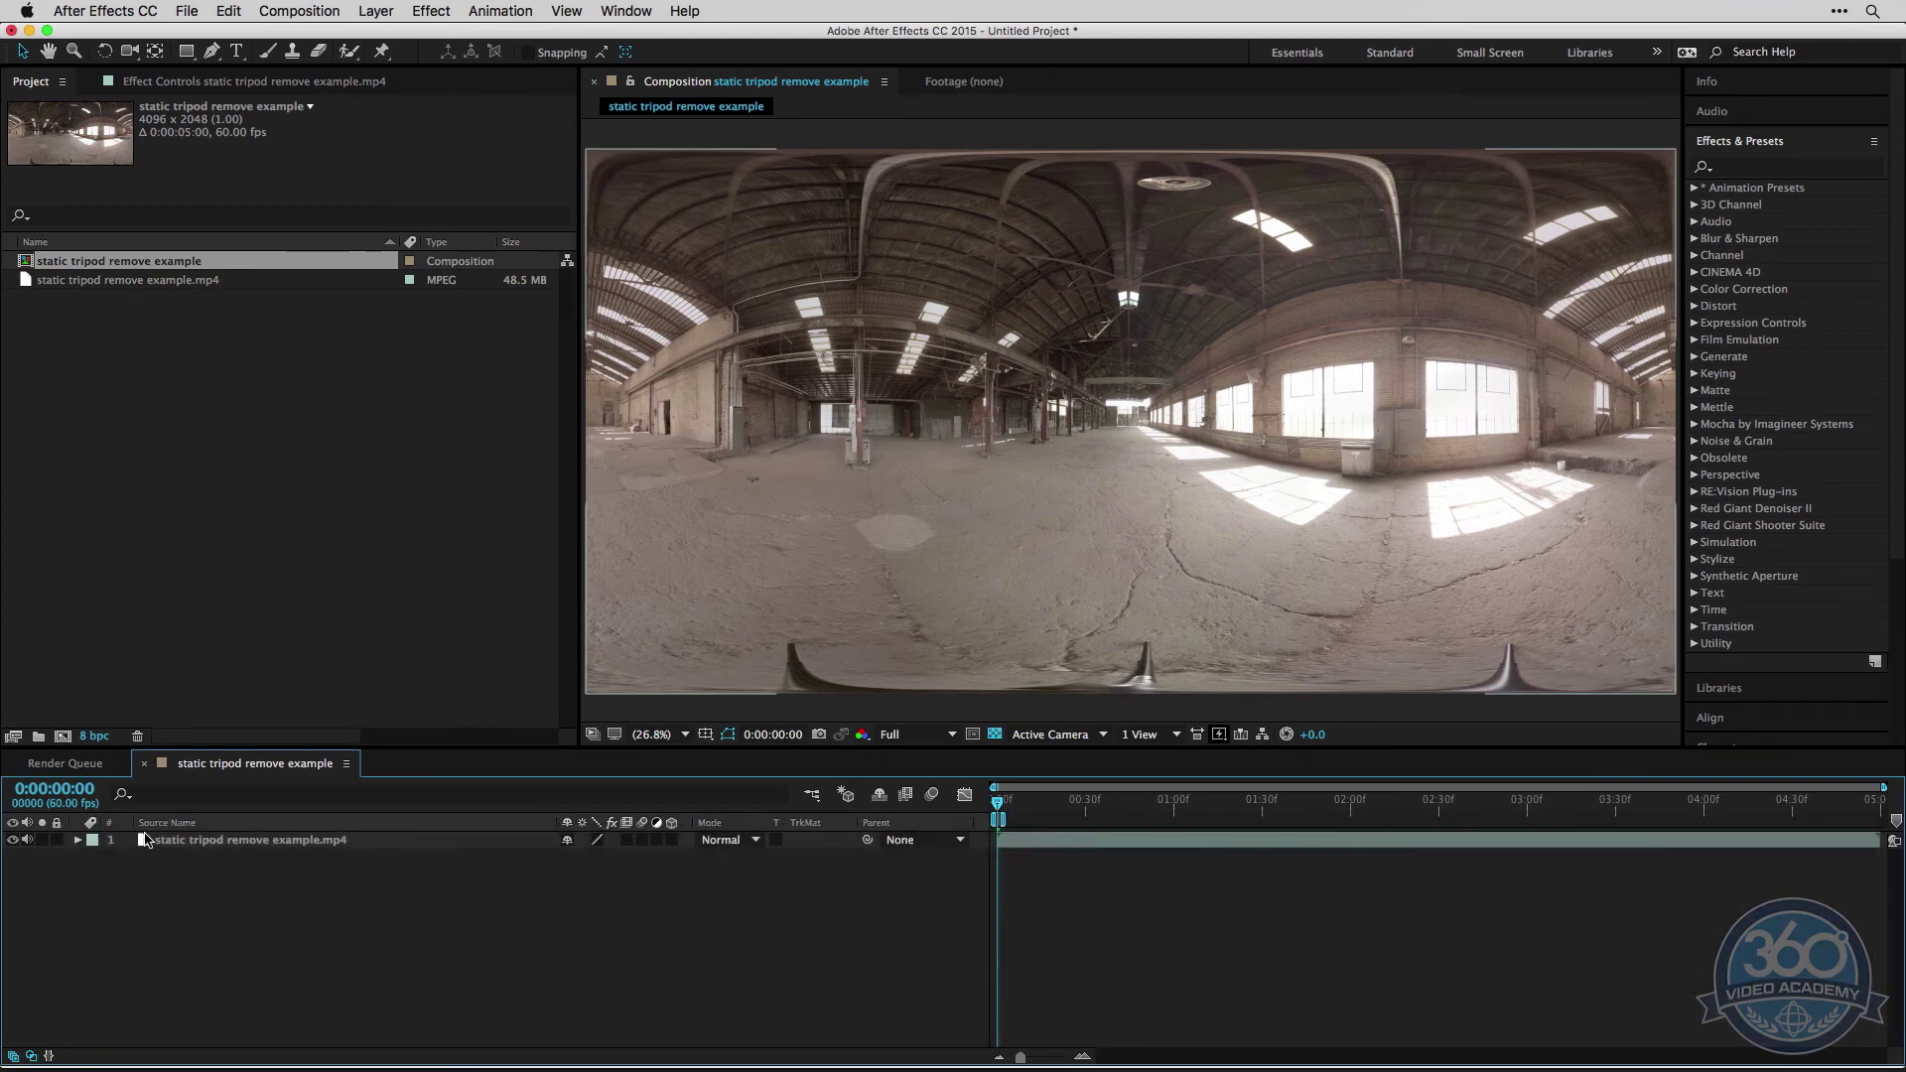
Step: Add the composition to the render queue with the output format set to Photoshop Sequence
key(ctrl+super+m)
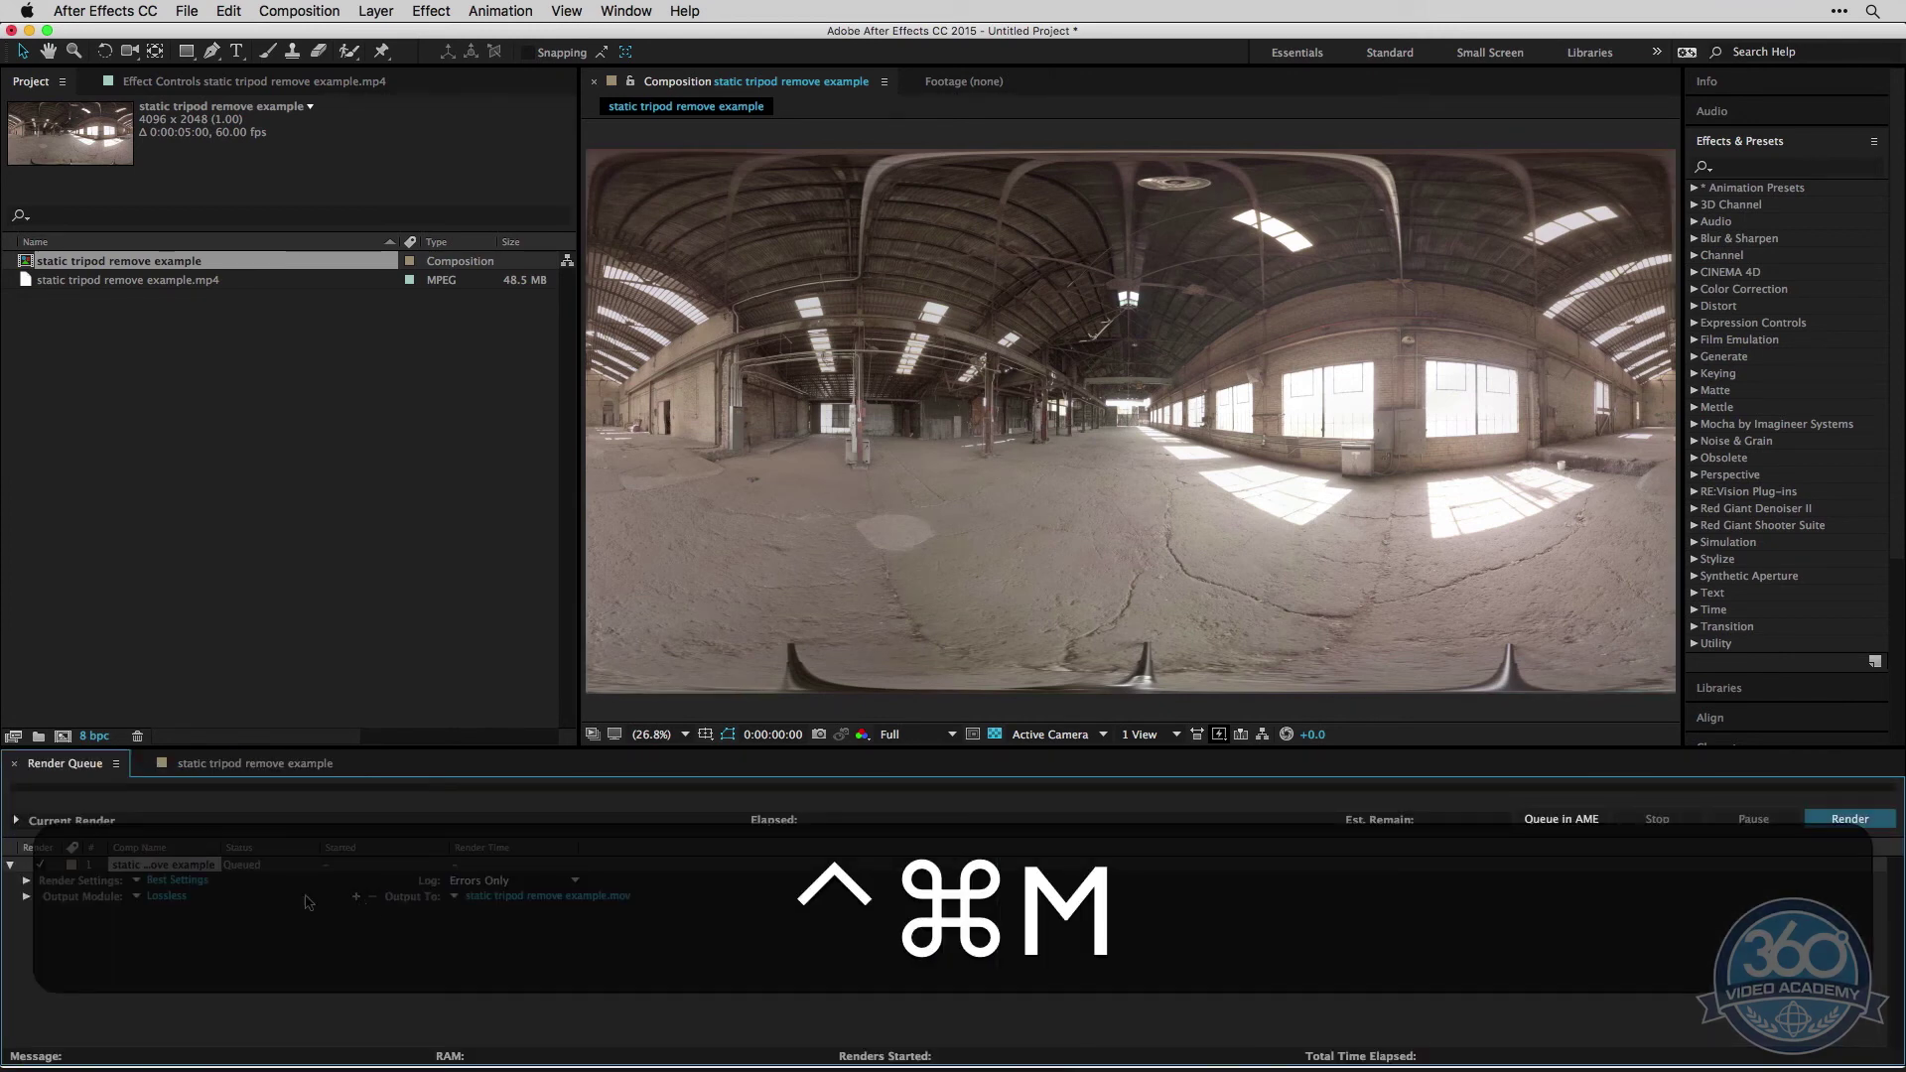
click(167, 897)
click(804, 300)
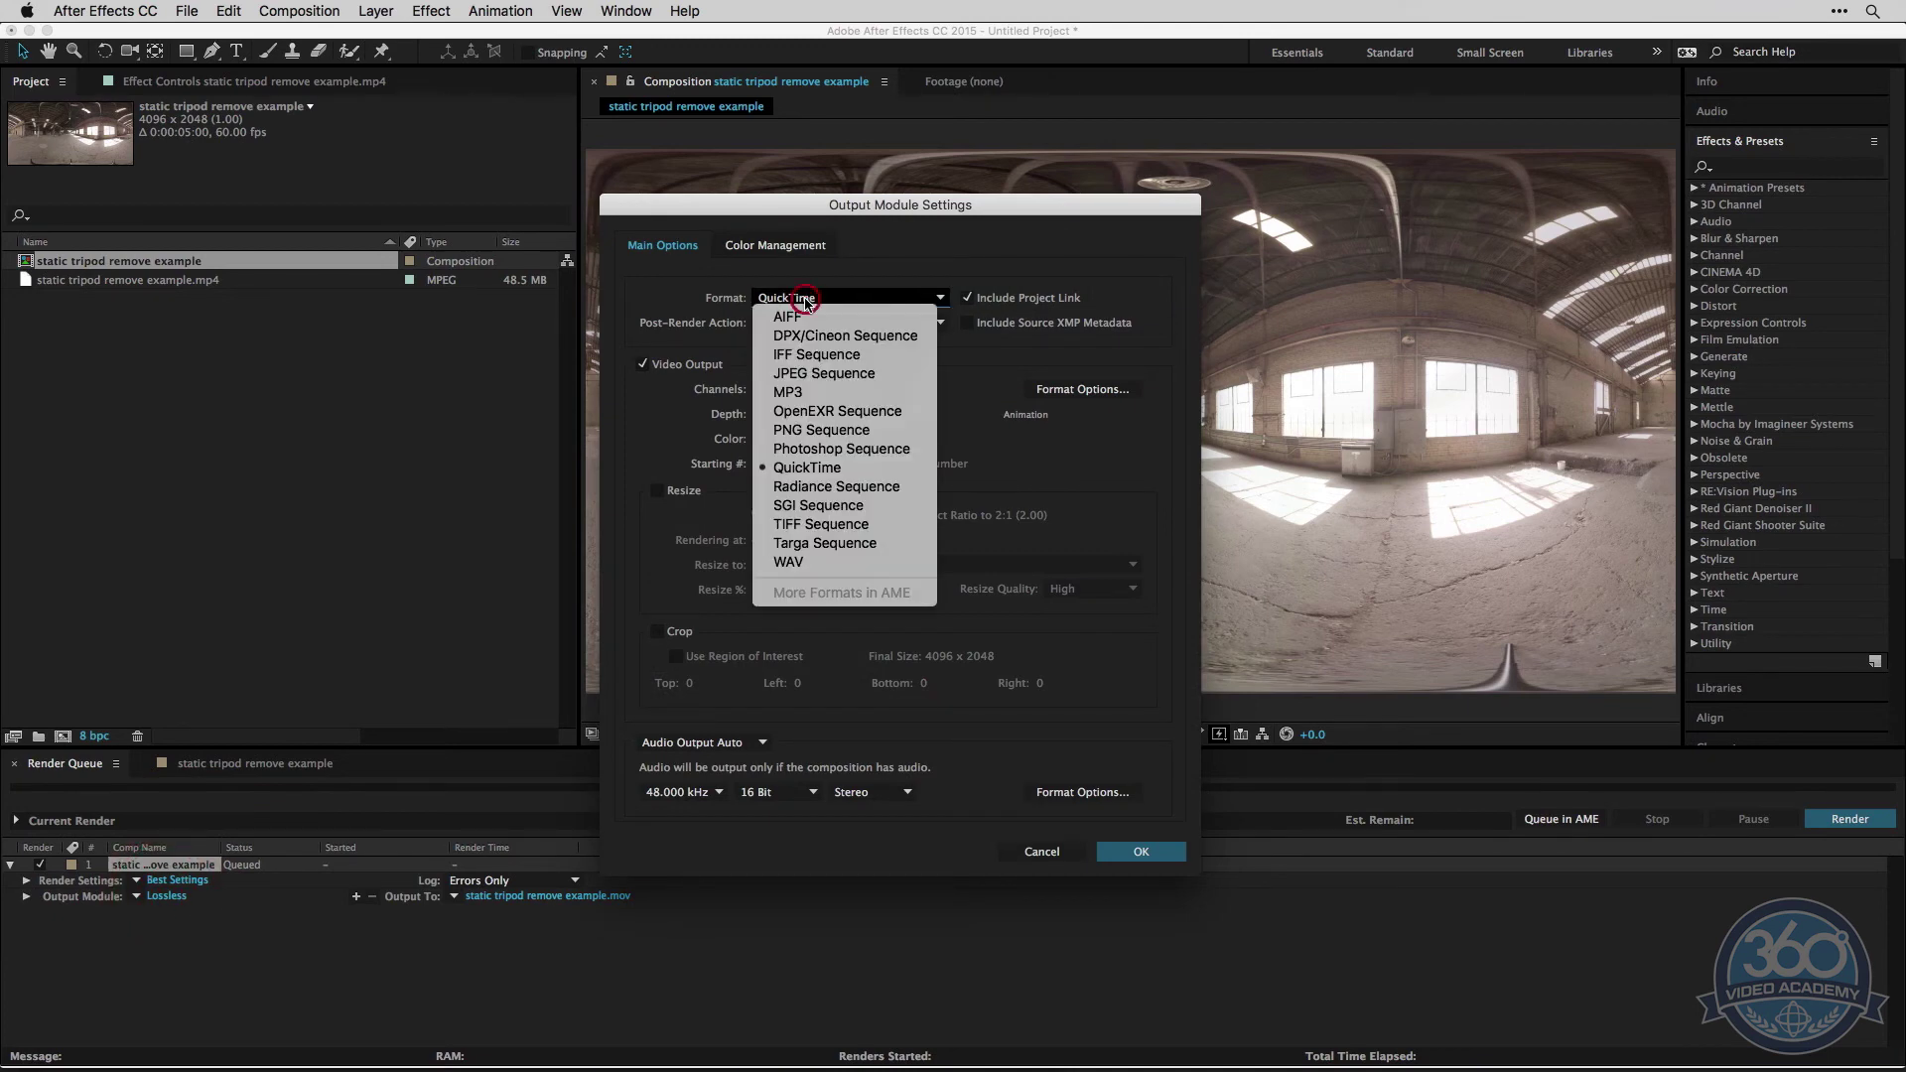
click(824, 449)
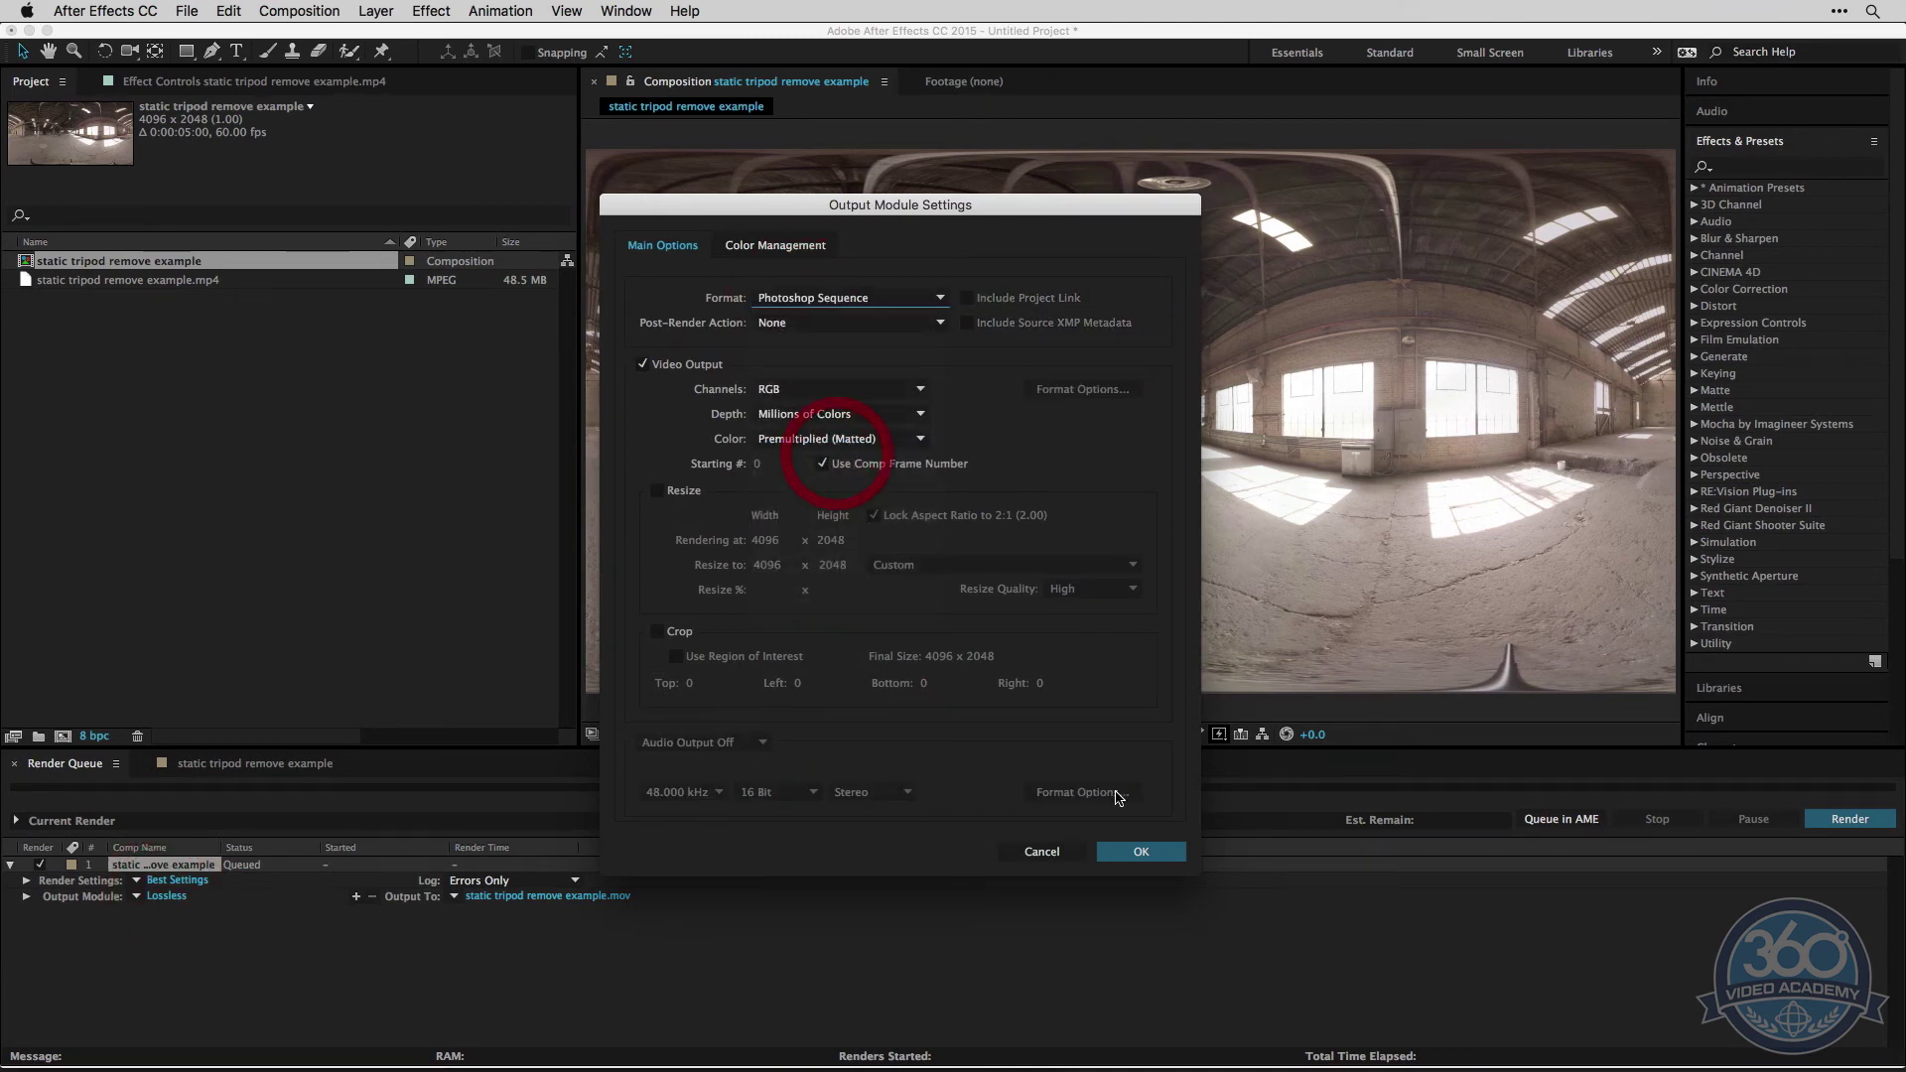
click(1142, 851)
click(260, 767)
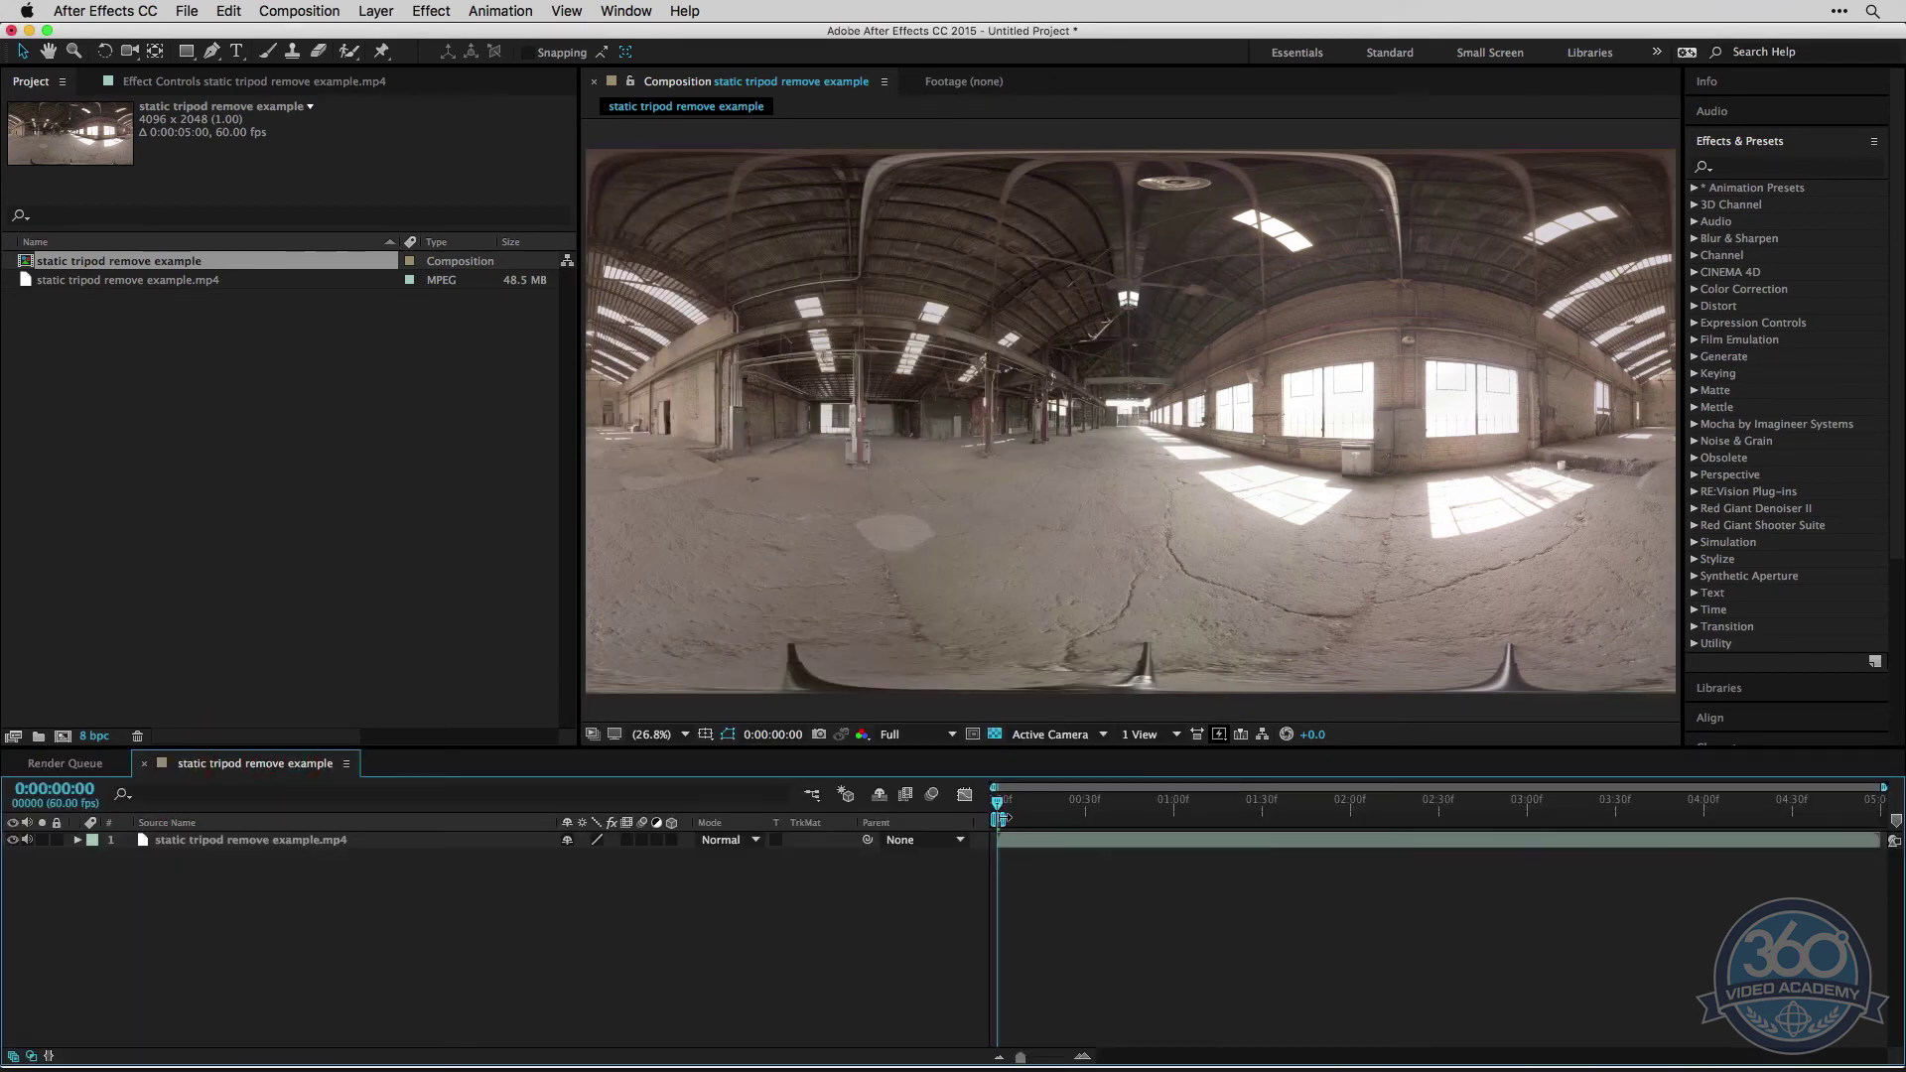
Step: Try a one-frame work area at frame 8, and return the work area to the first frame
key(equal)
key(equal)
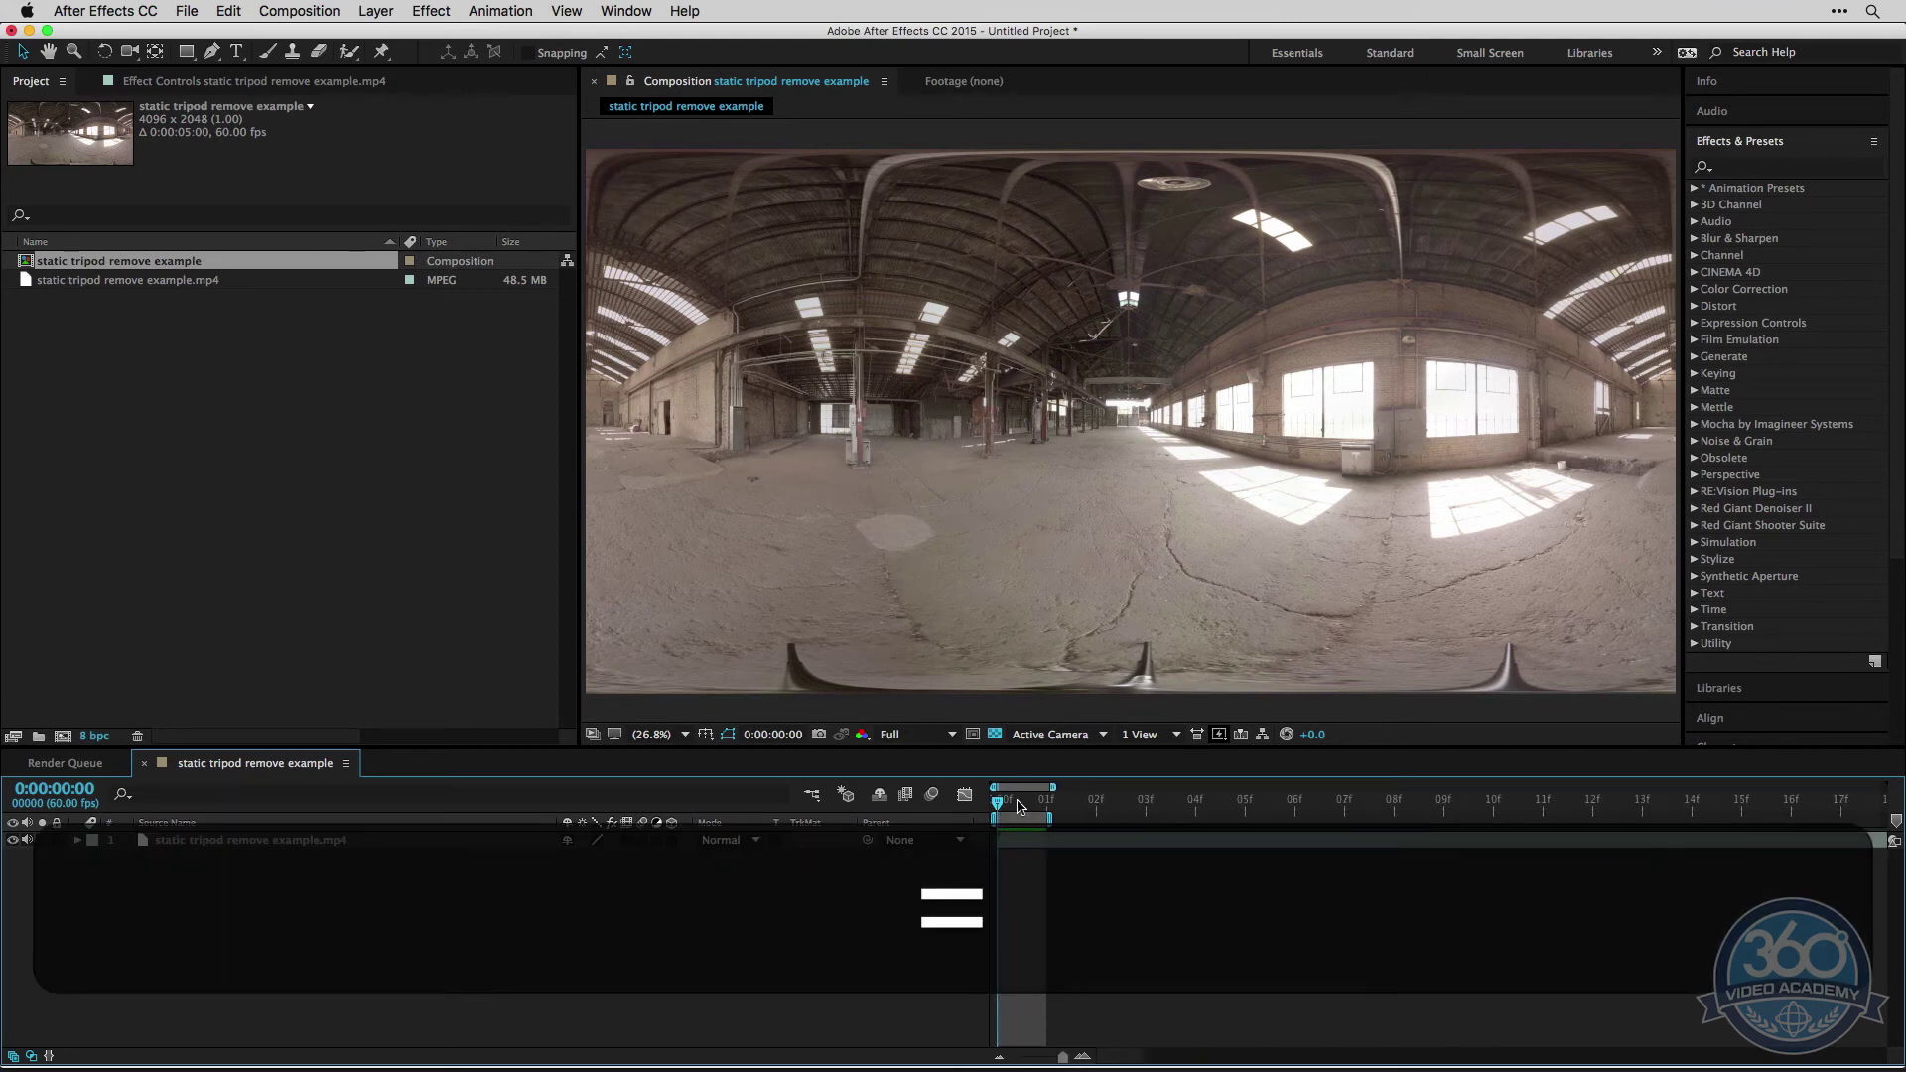
click(998, 805)
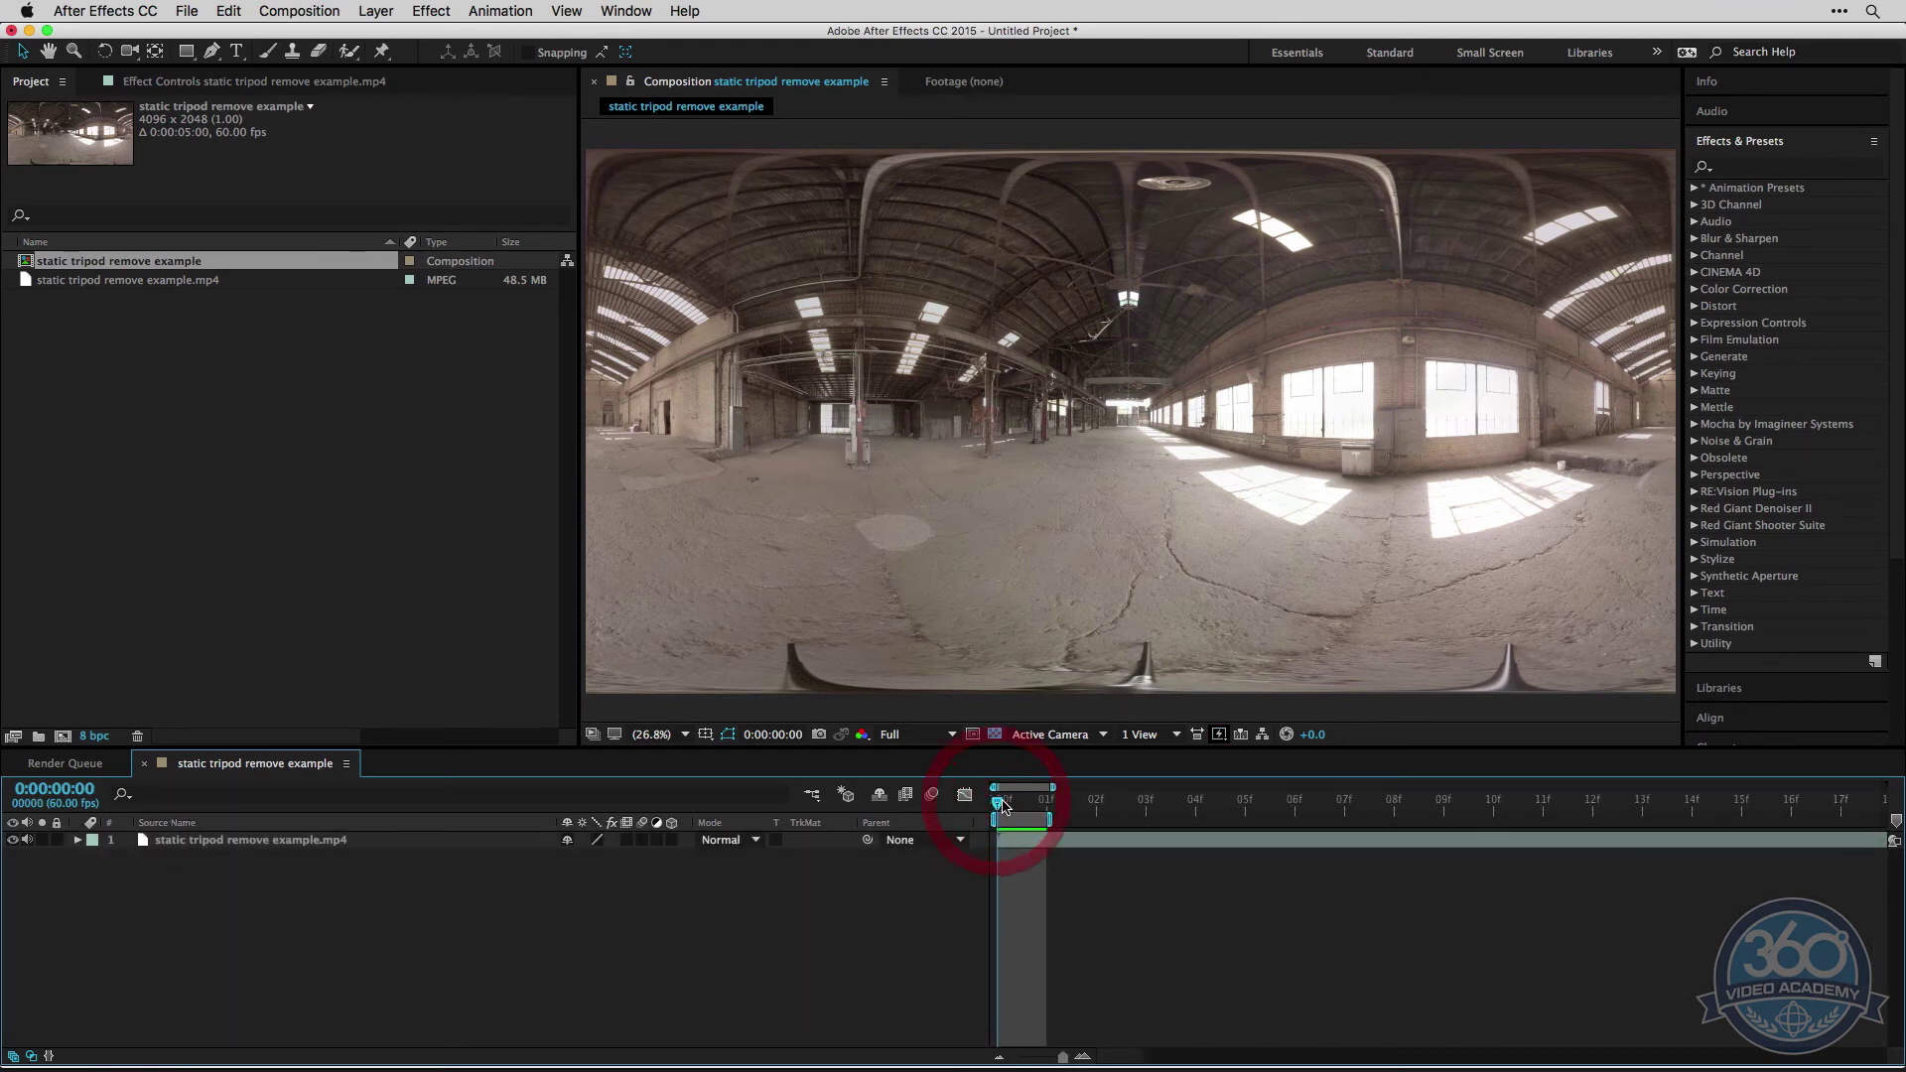
click(995, 798)
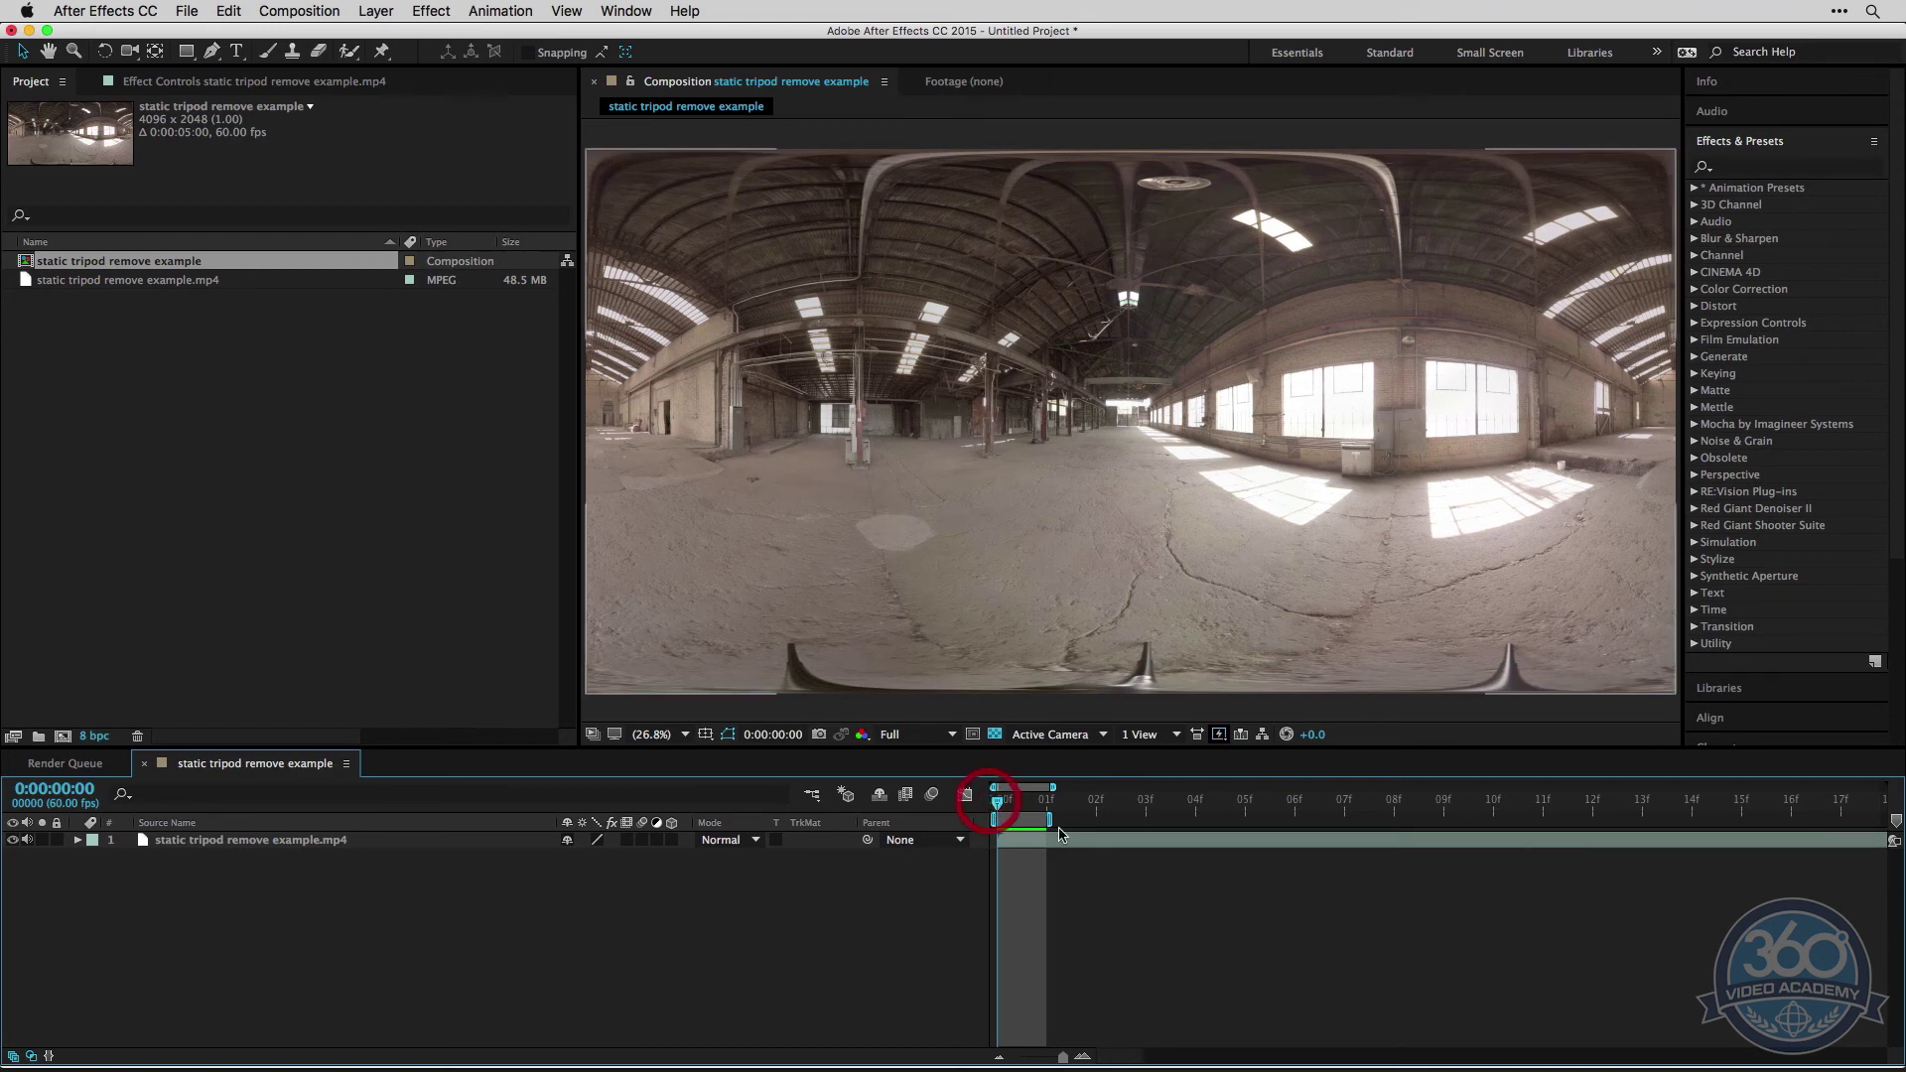
drag(1012, 810, 1371, 812)
key(n)
click(1536, 901)
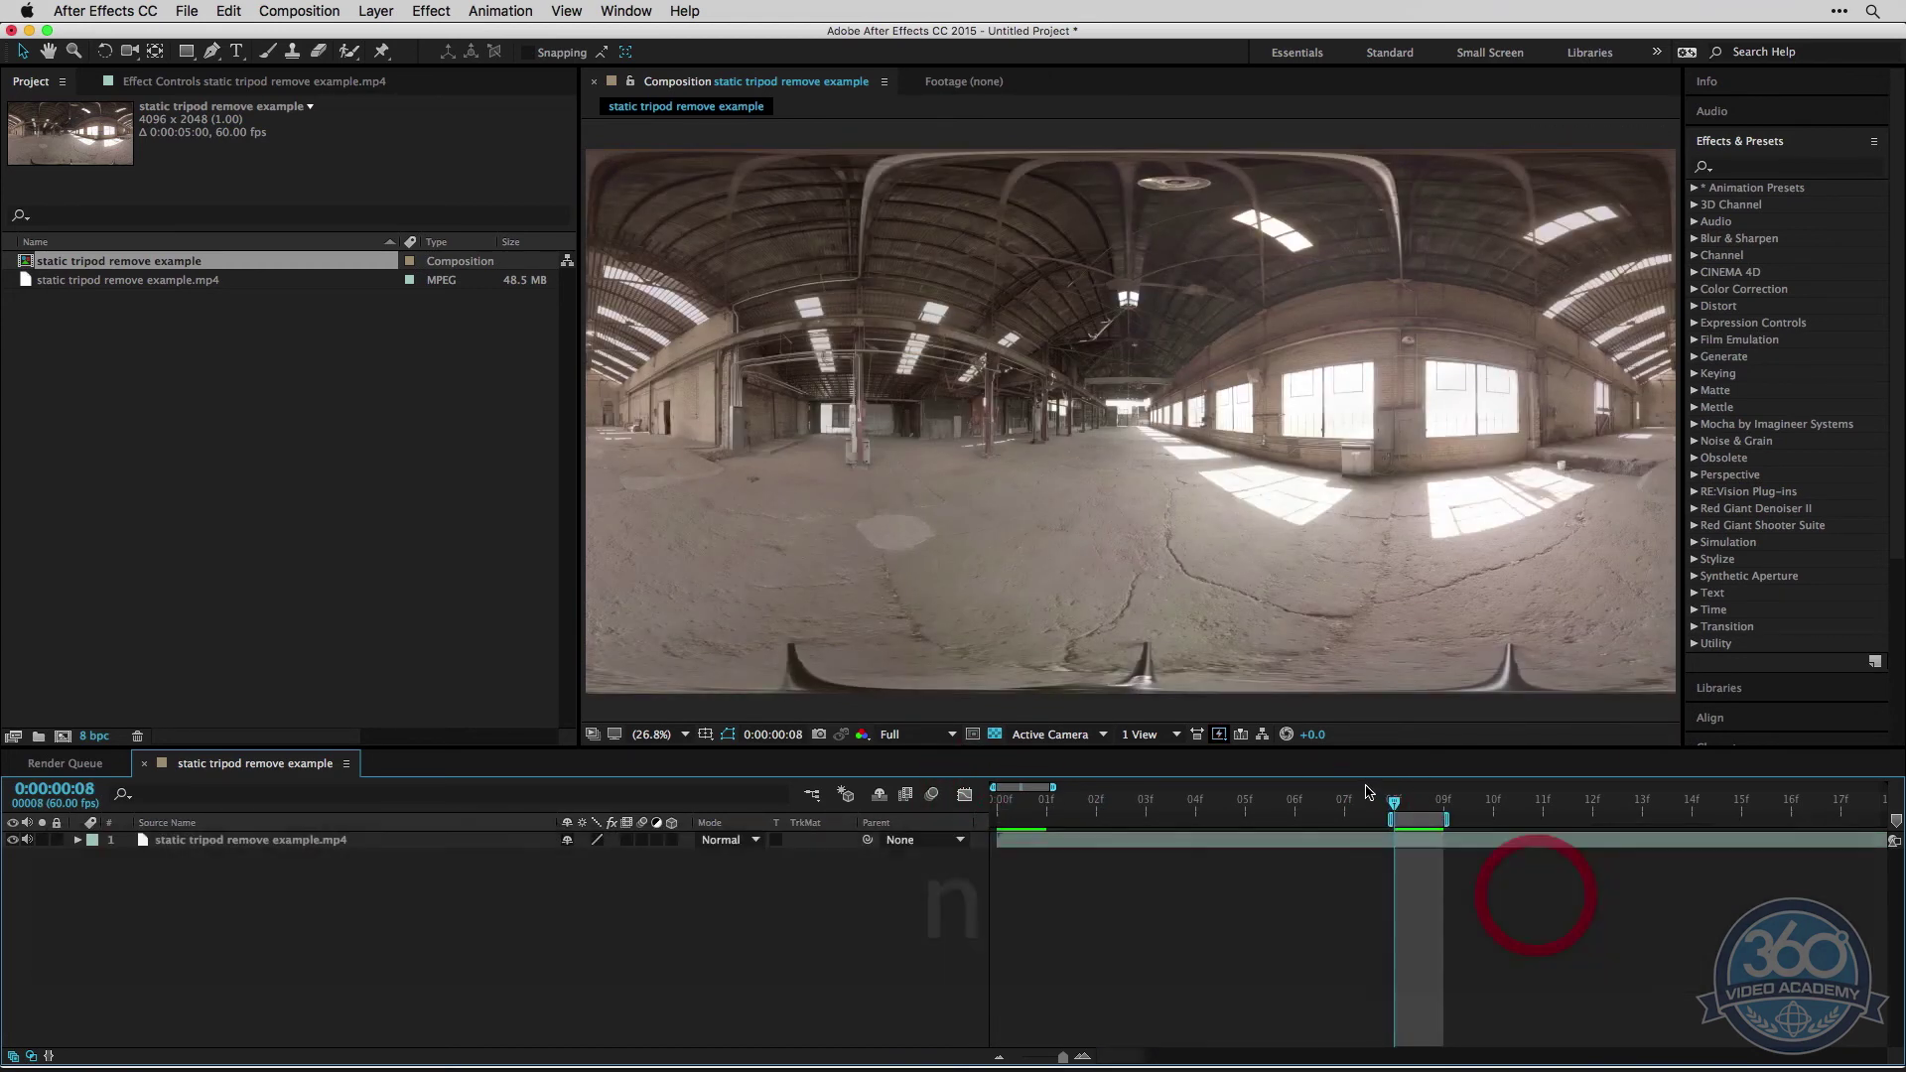
key(Home)
key(b)
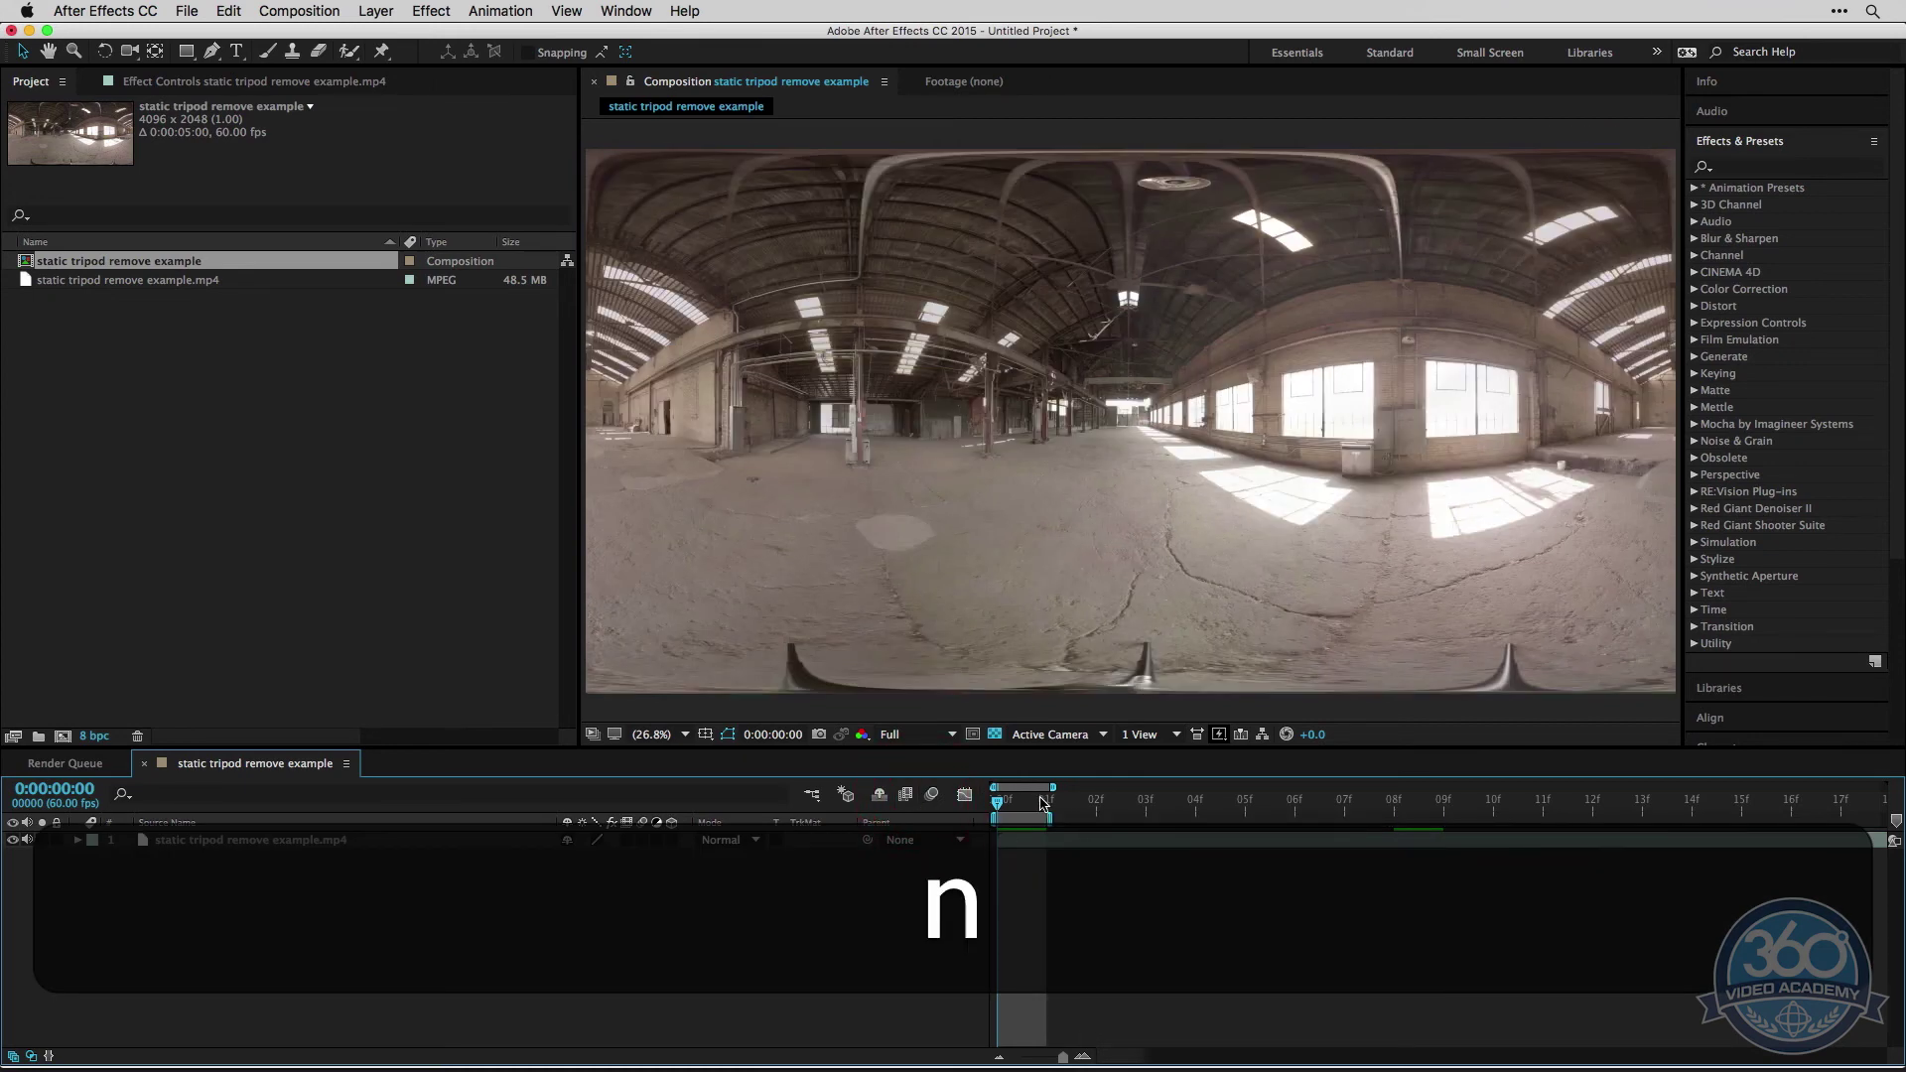
Step: Try a one-frame work area at frame 13, and return the work area to the first frame
click(1617, 799)
key(b)
key(n)
key(Home)
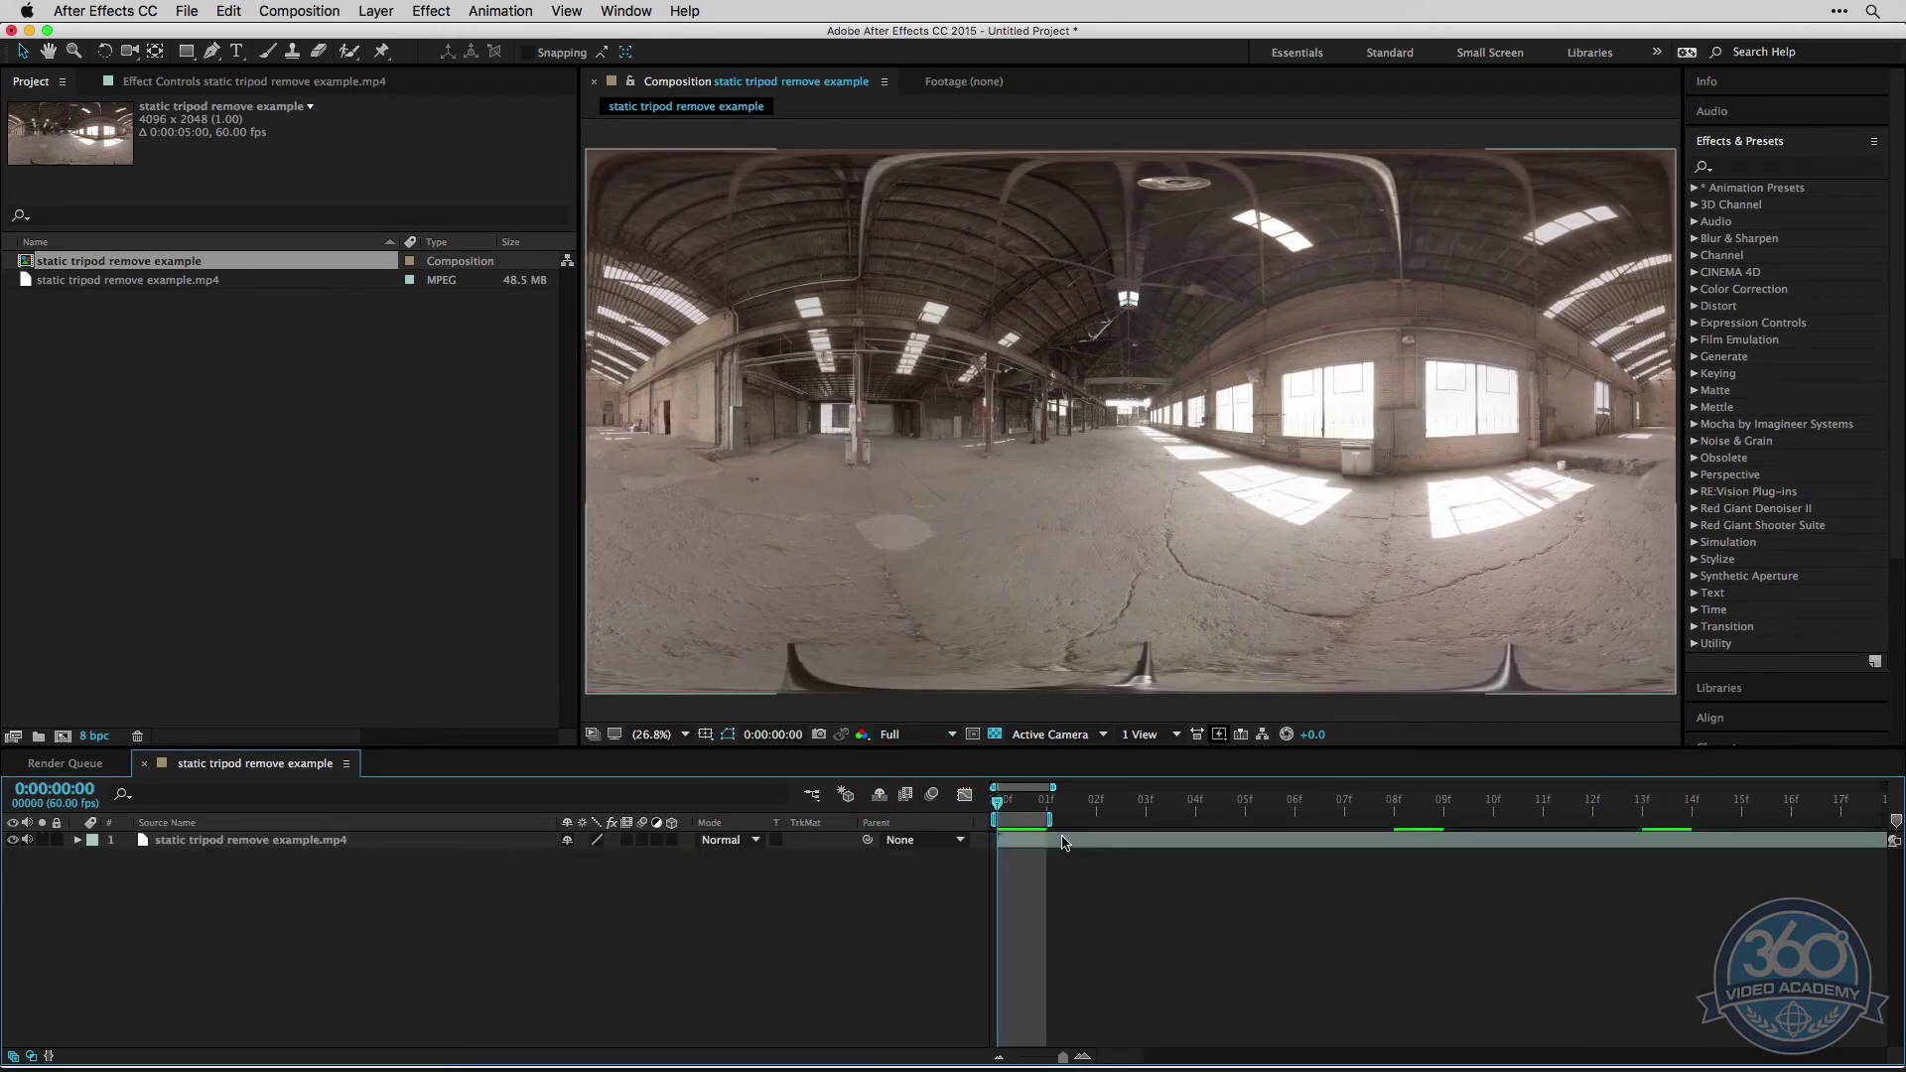
Step: Apply the Mettle SkyBox Converter effect to the footage layer and set its output to Cube-map
click(1082, 840)
click(1203, 894)
click(1767, 169)
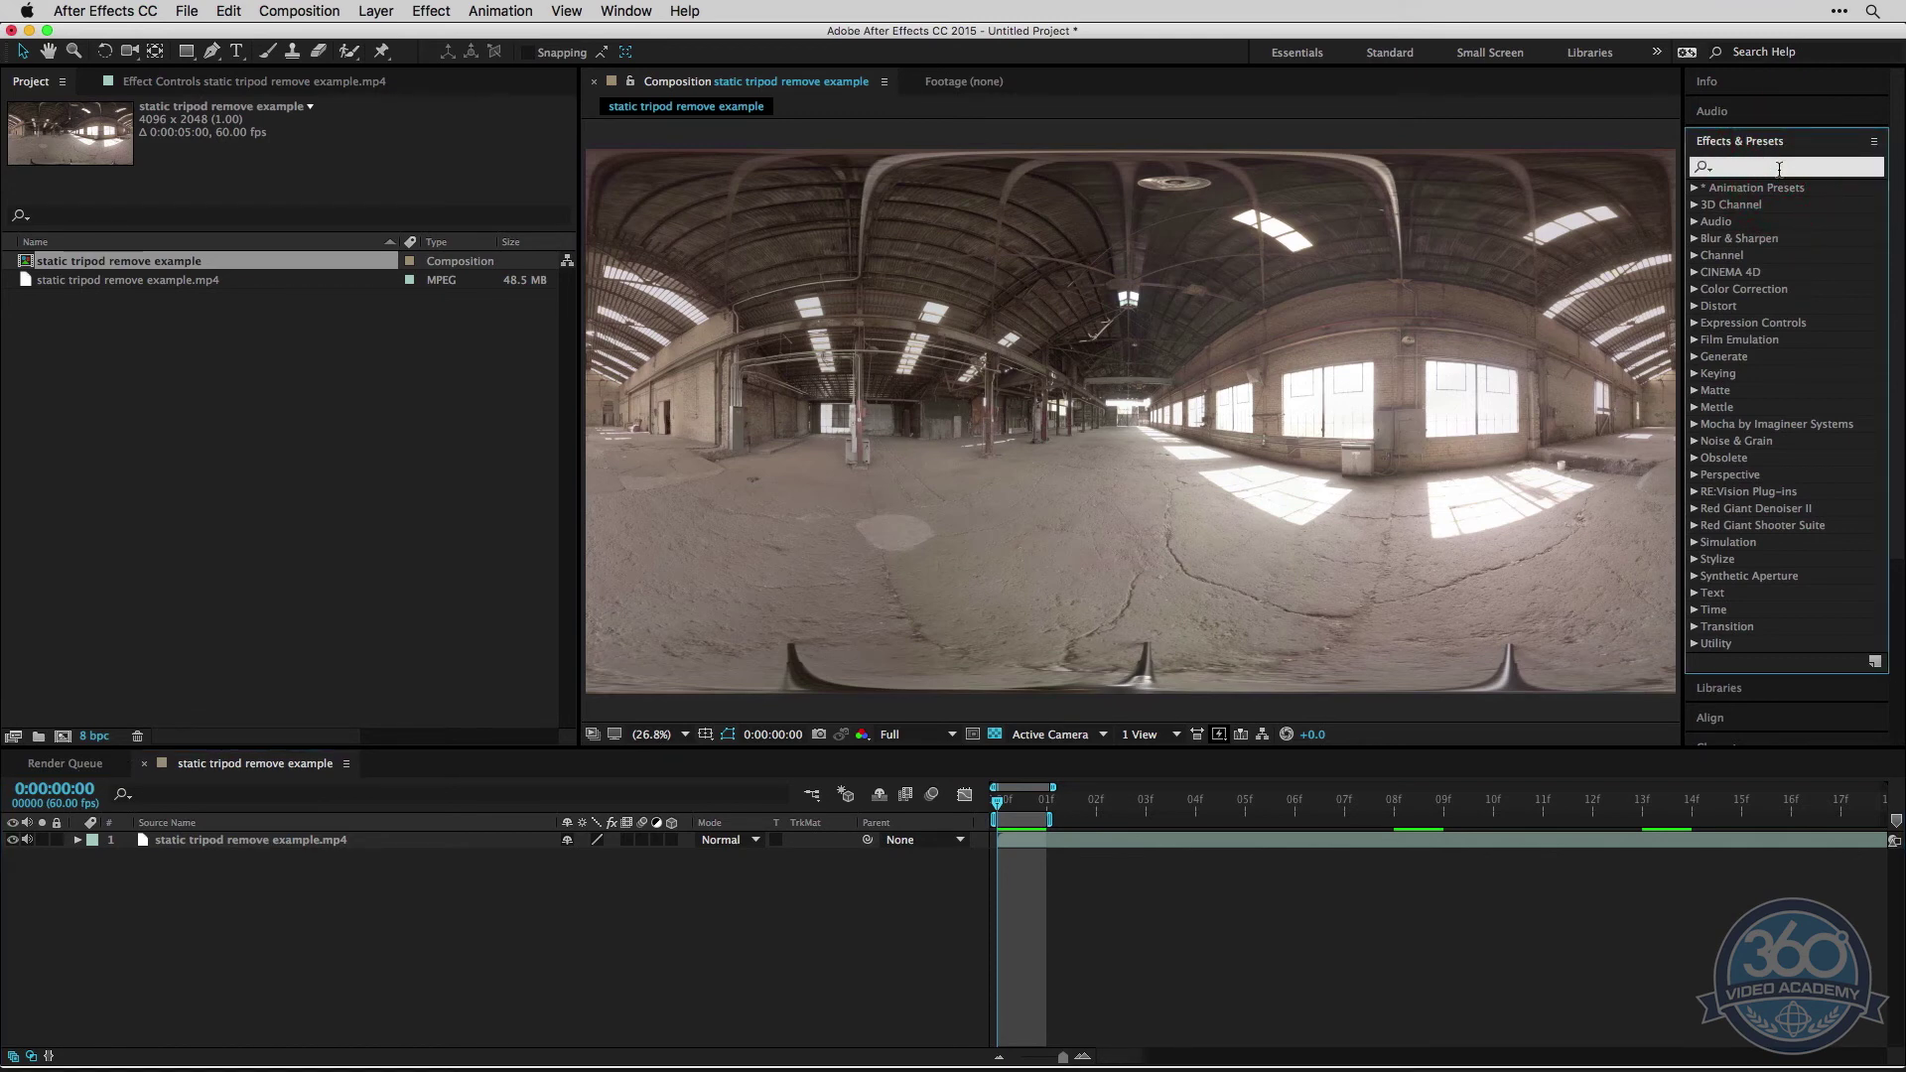
text(convert)
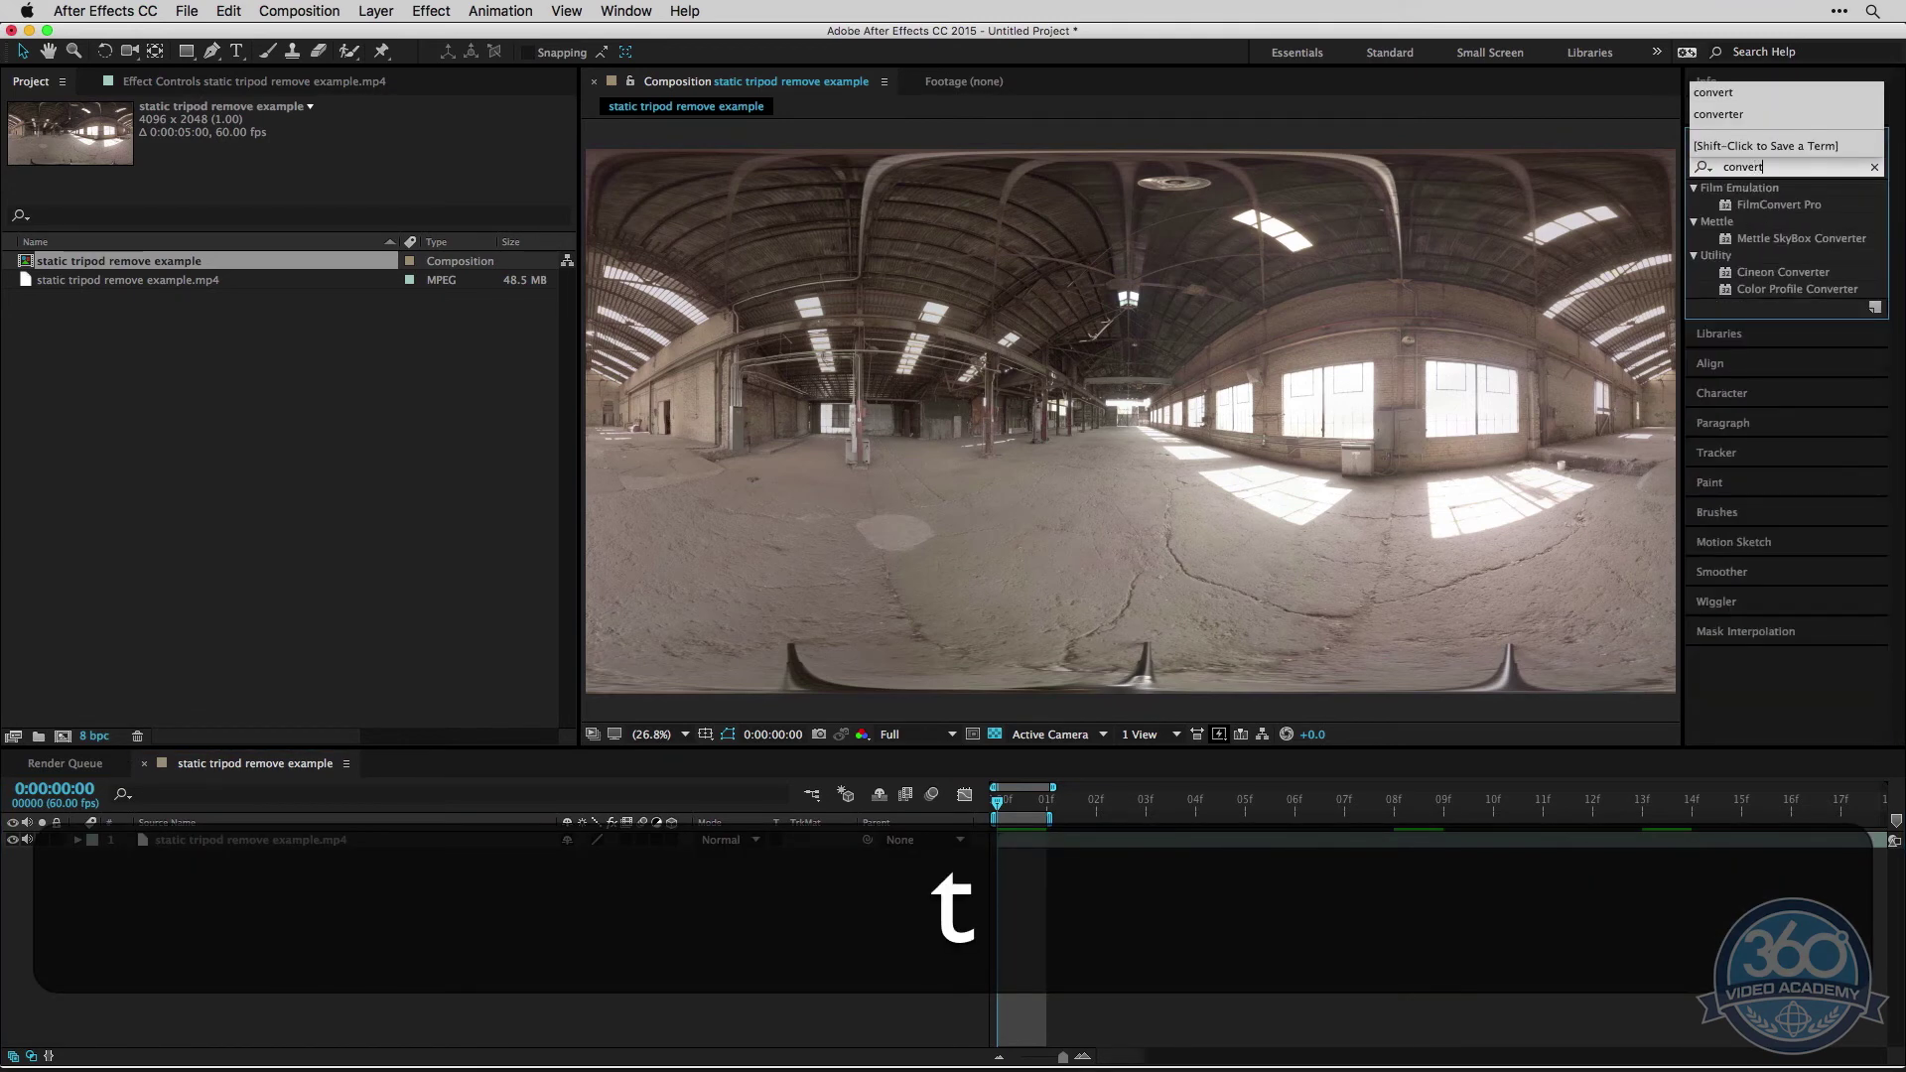
drag(1759, 239, 1108, 841)
click(378, 242)
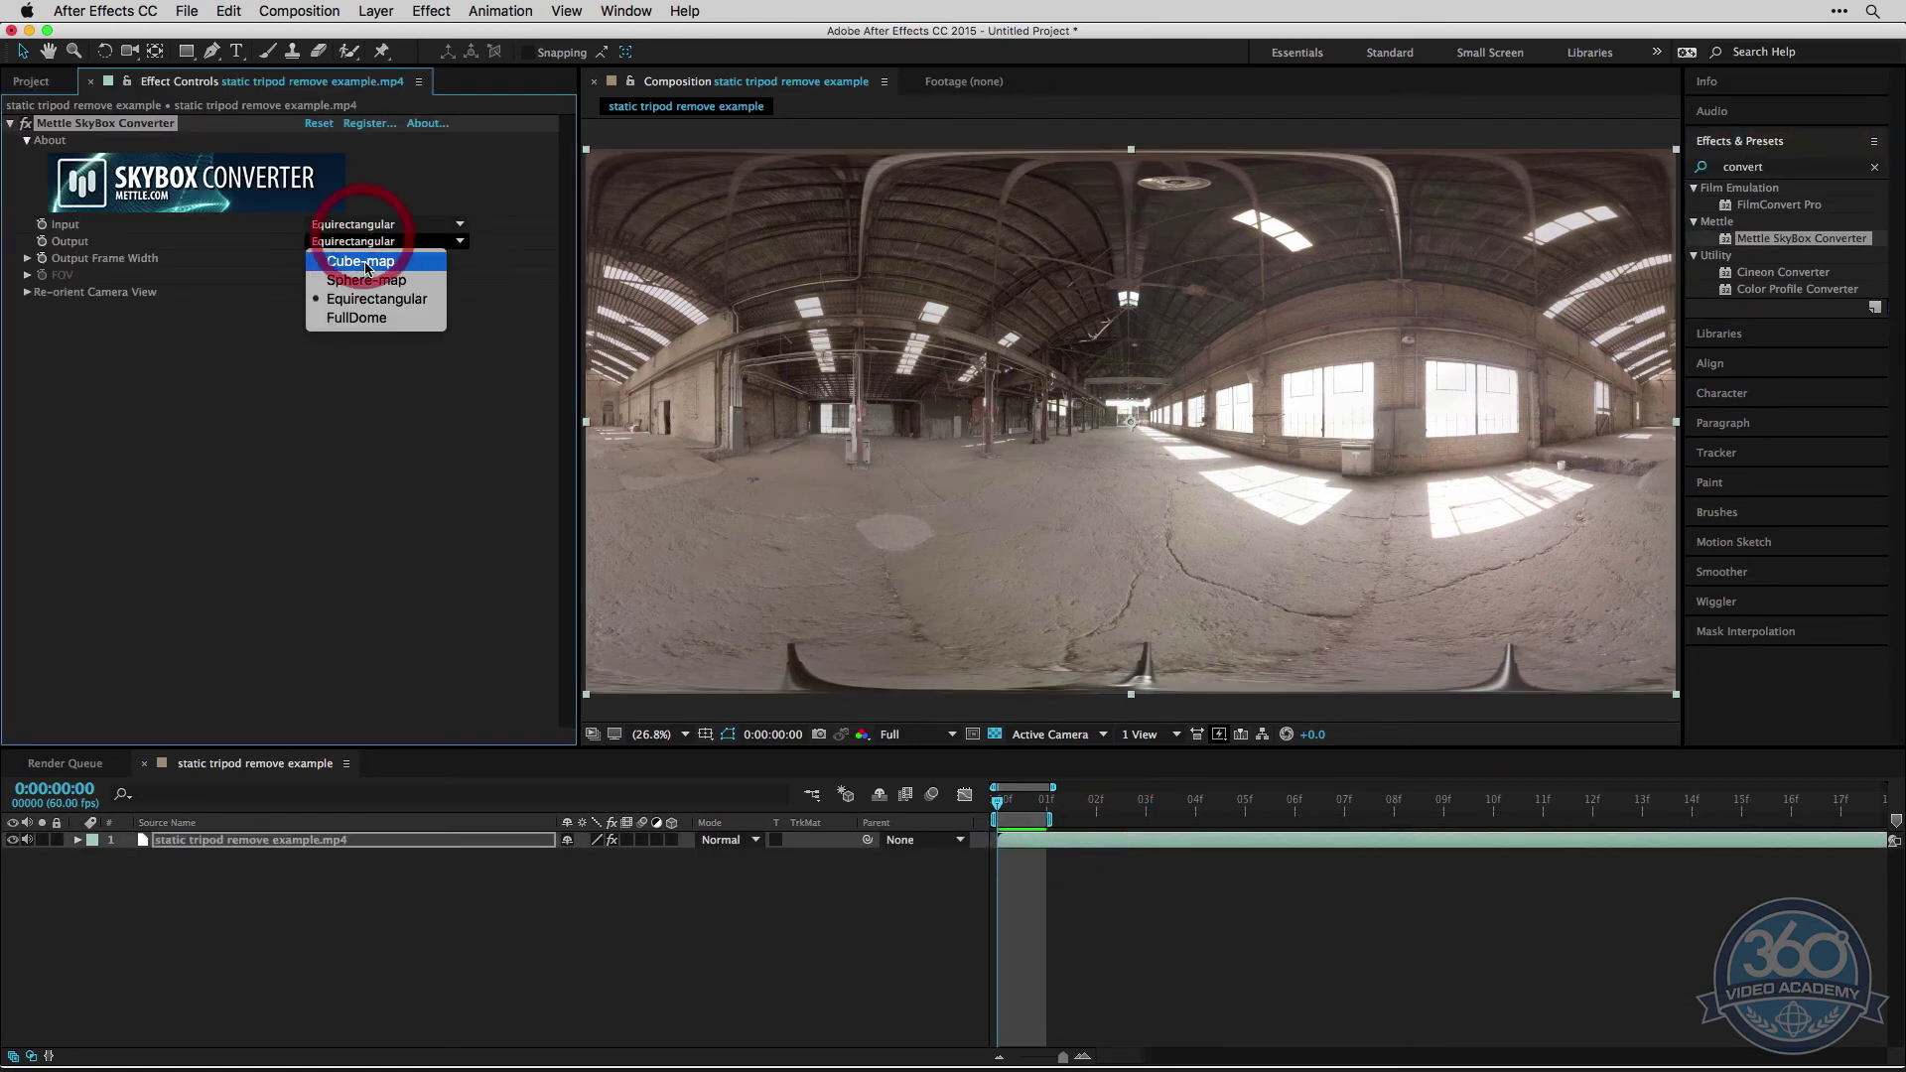
click(365, 262)
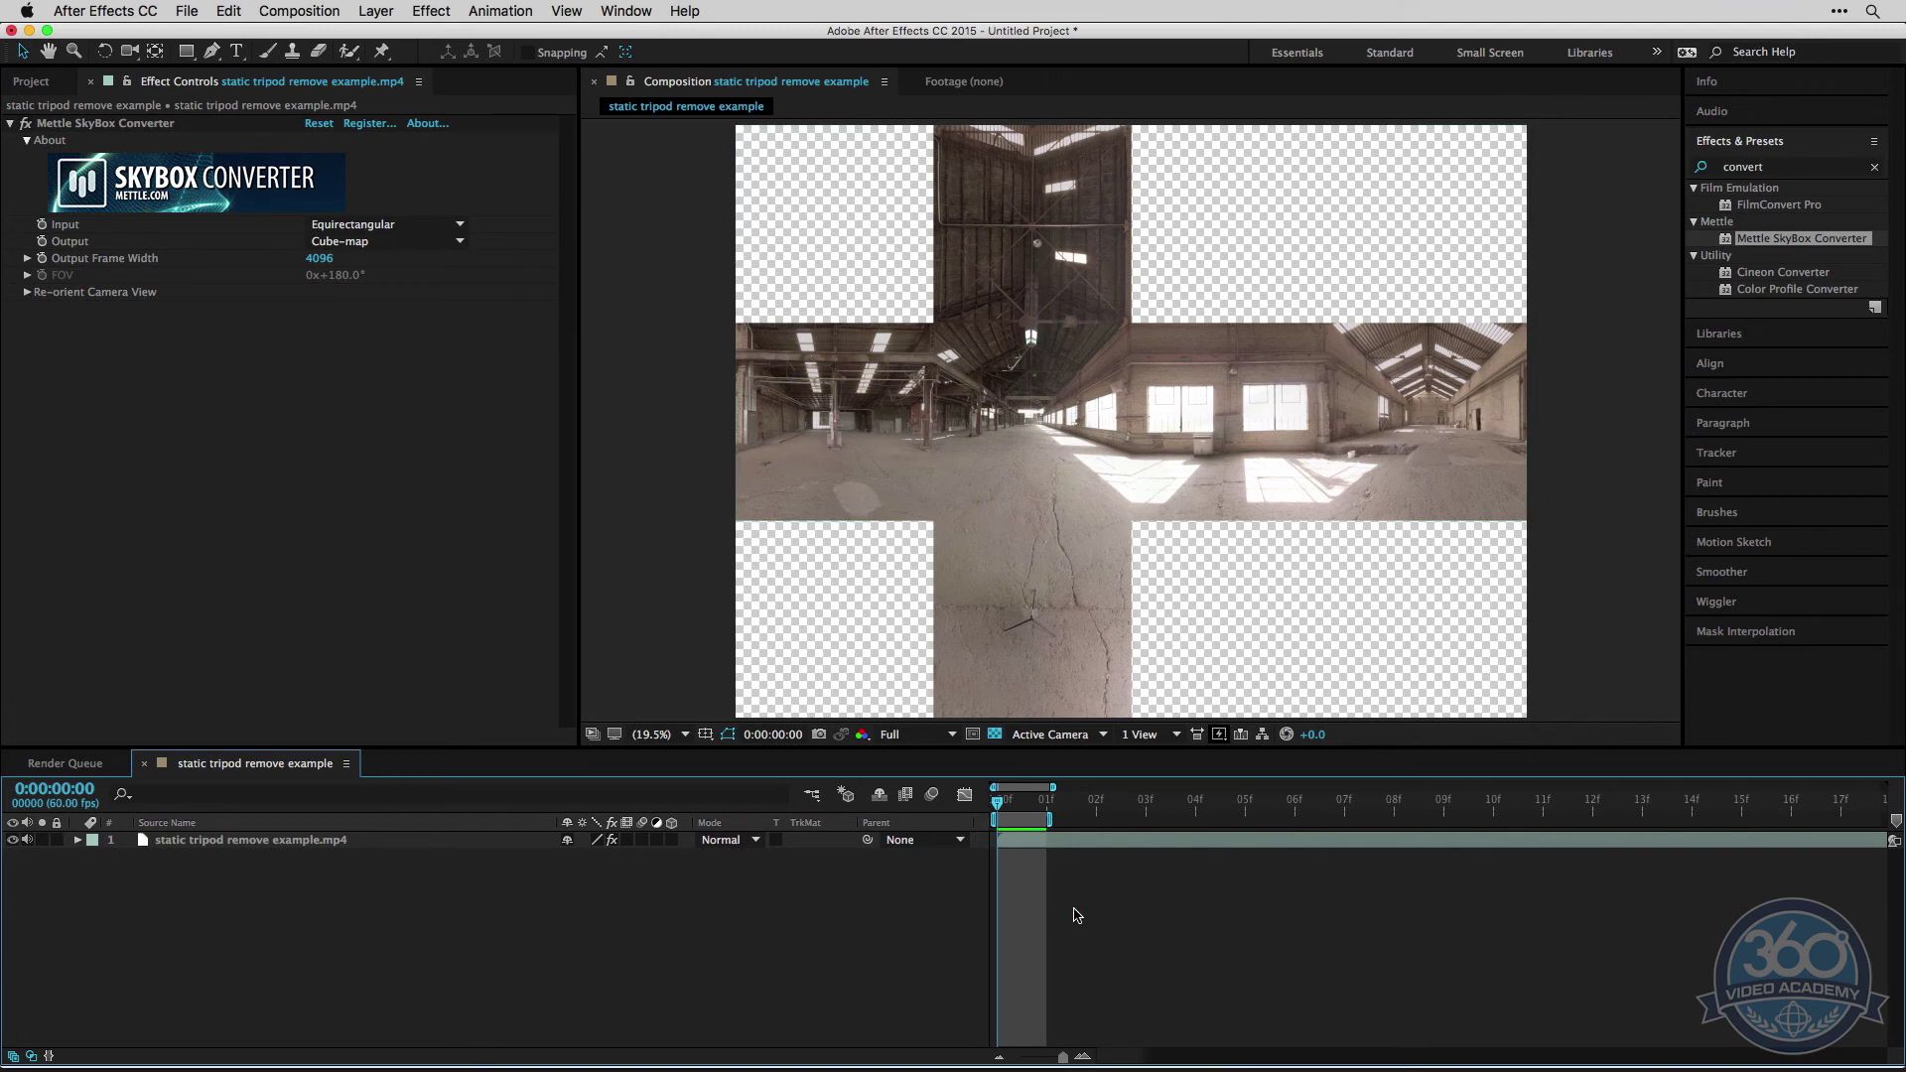
Step: Add the cube-map composition to the render queue with Photoshop Sequence as the output format
key(ctrl+super+m)
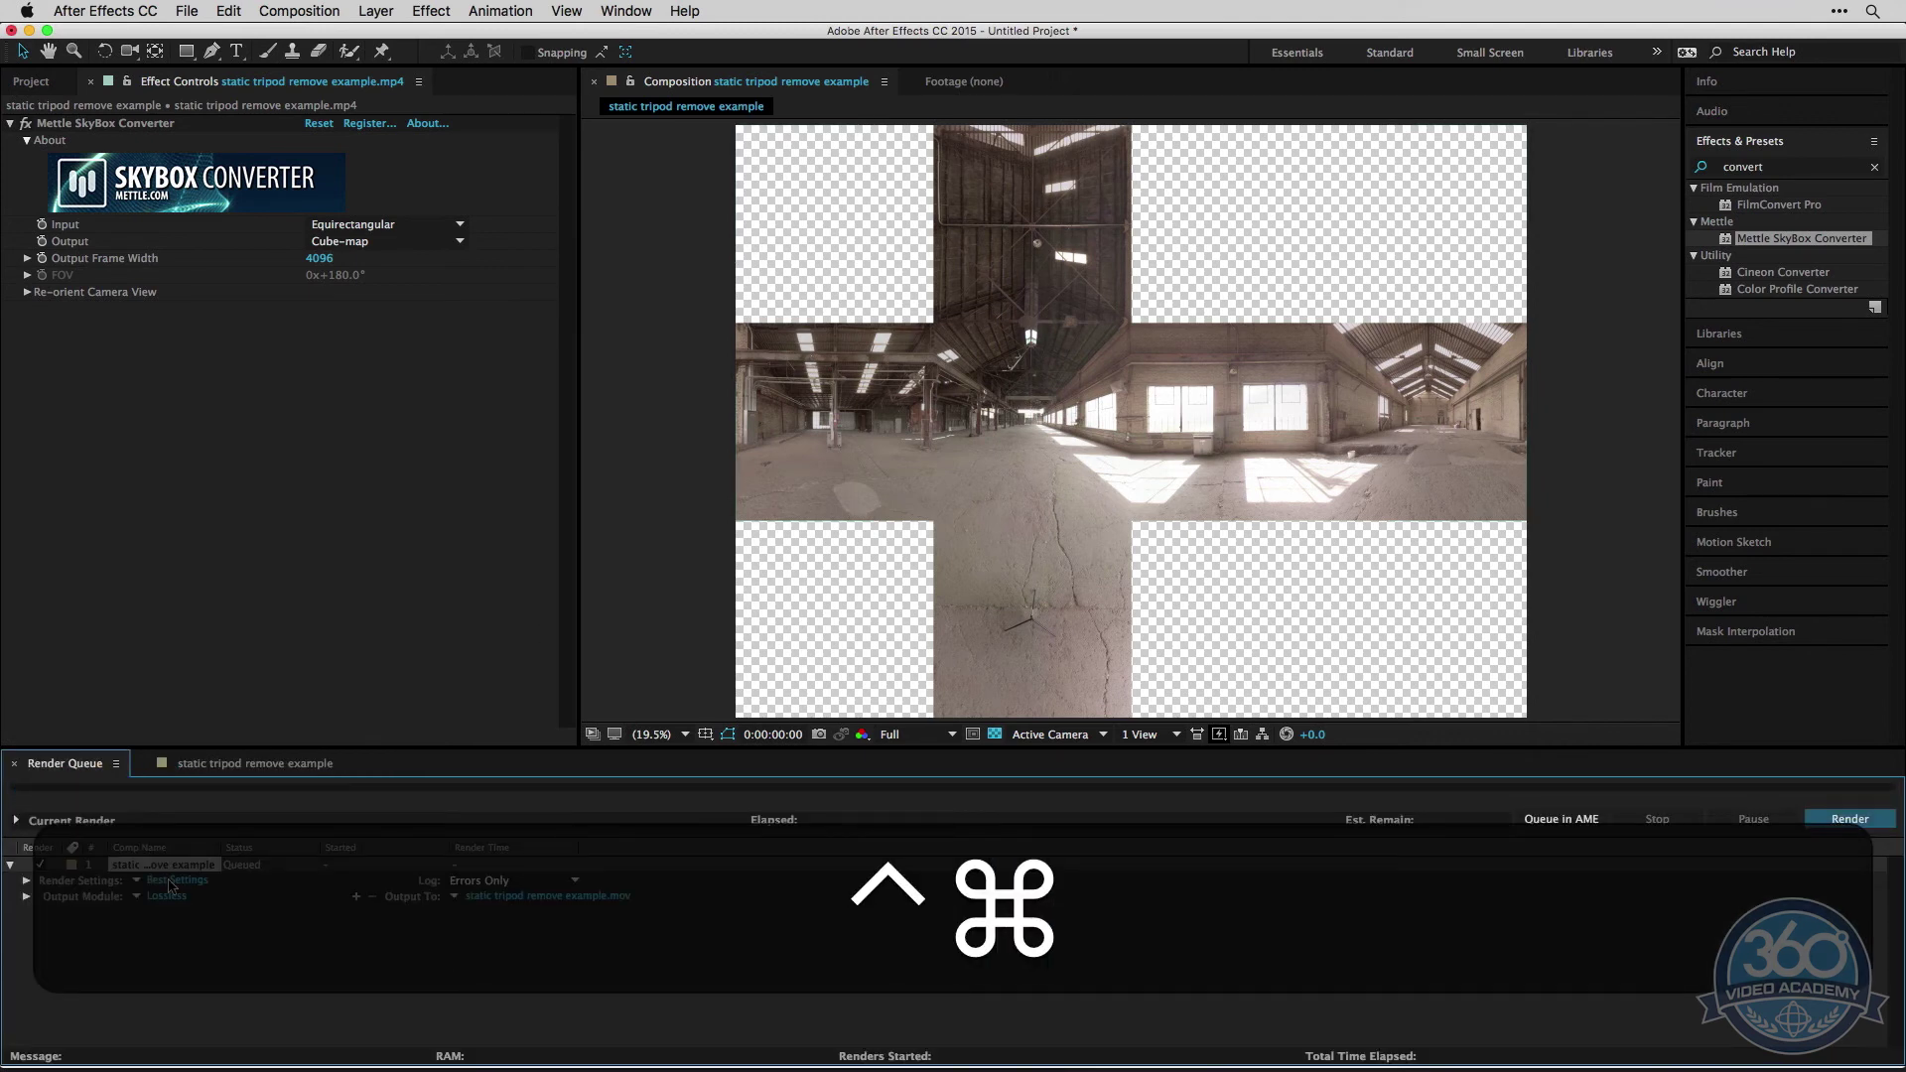
click(164, 896)
click(820, 298)
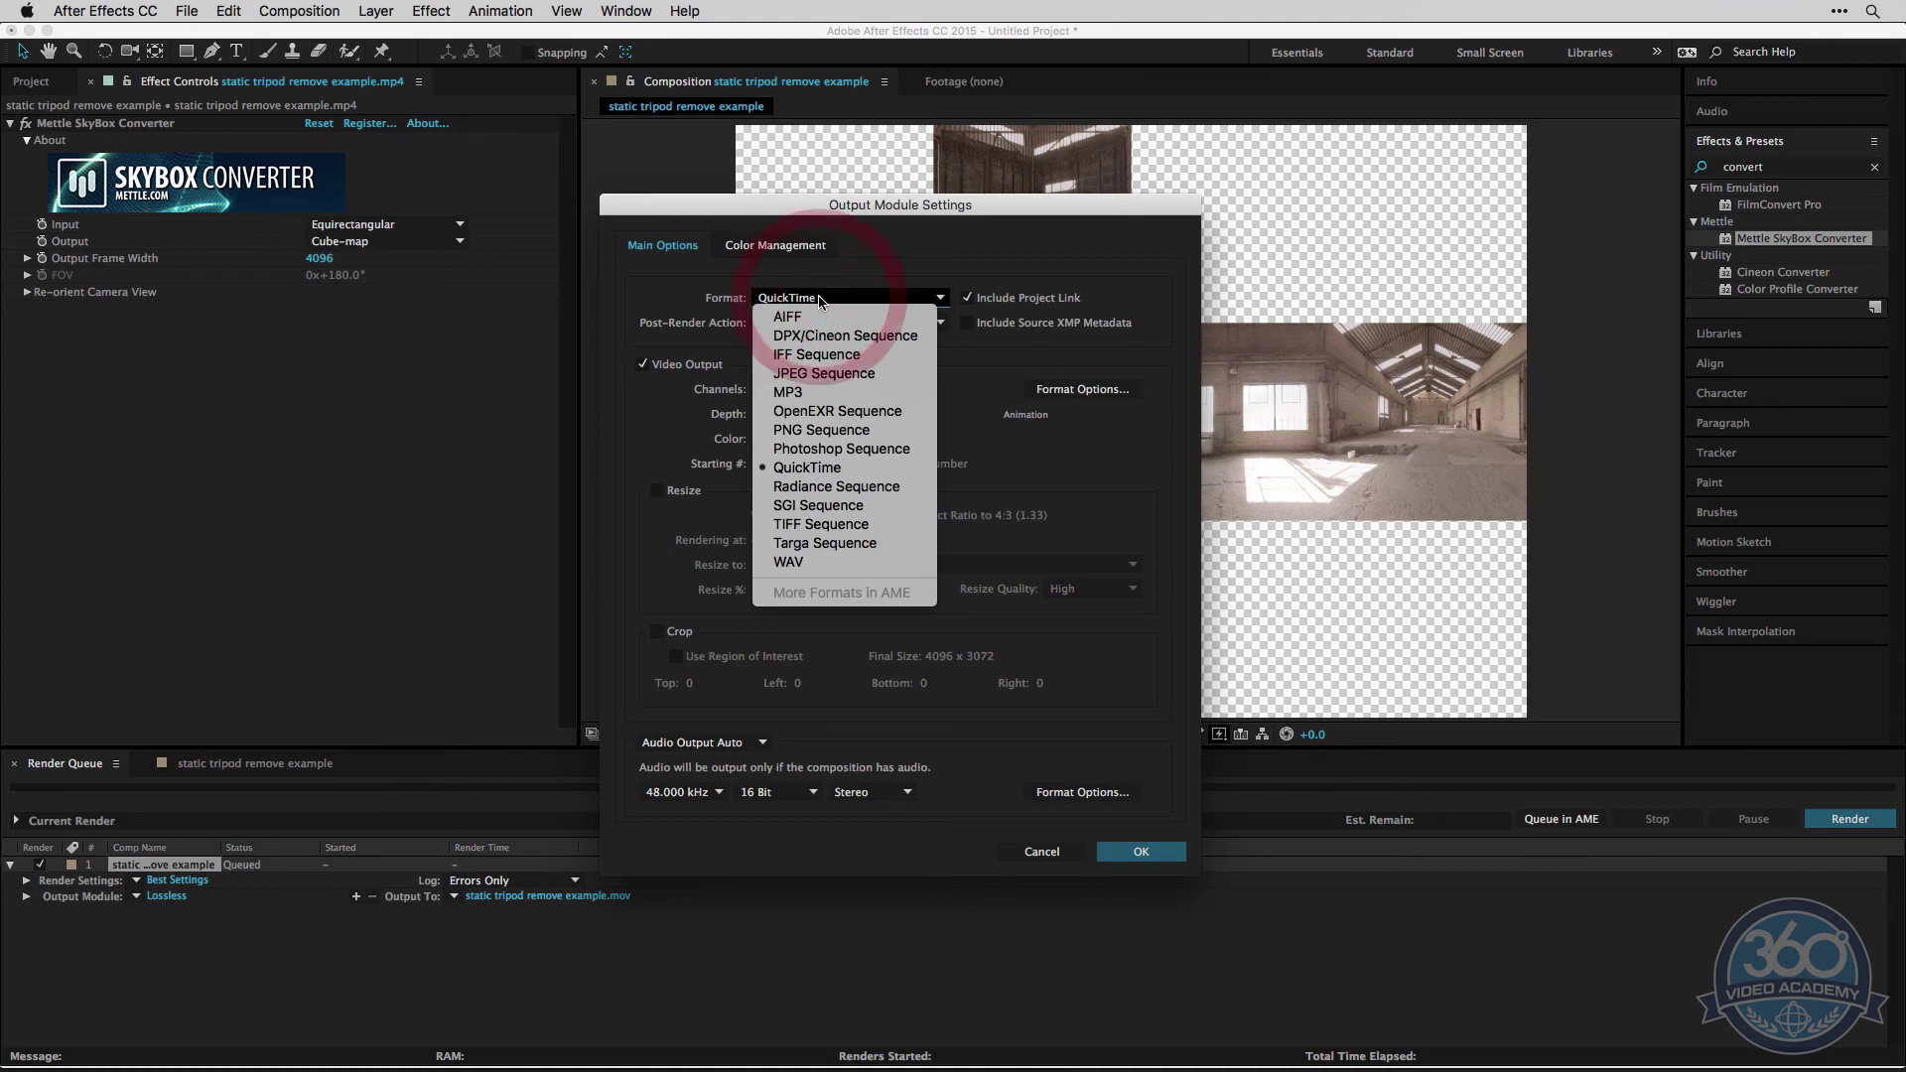
click(843, 448)
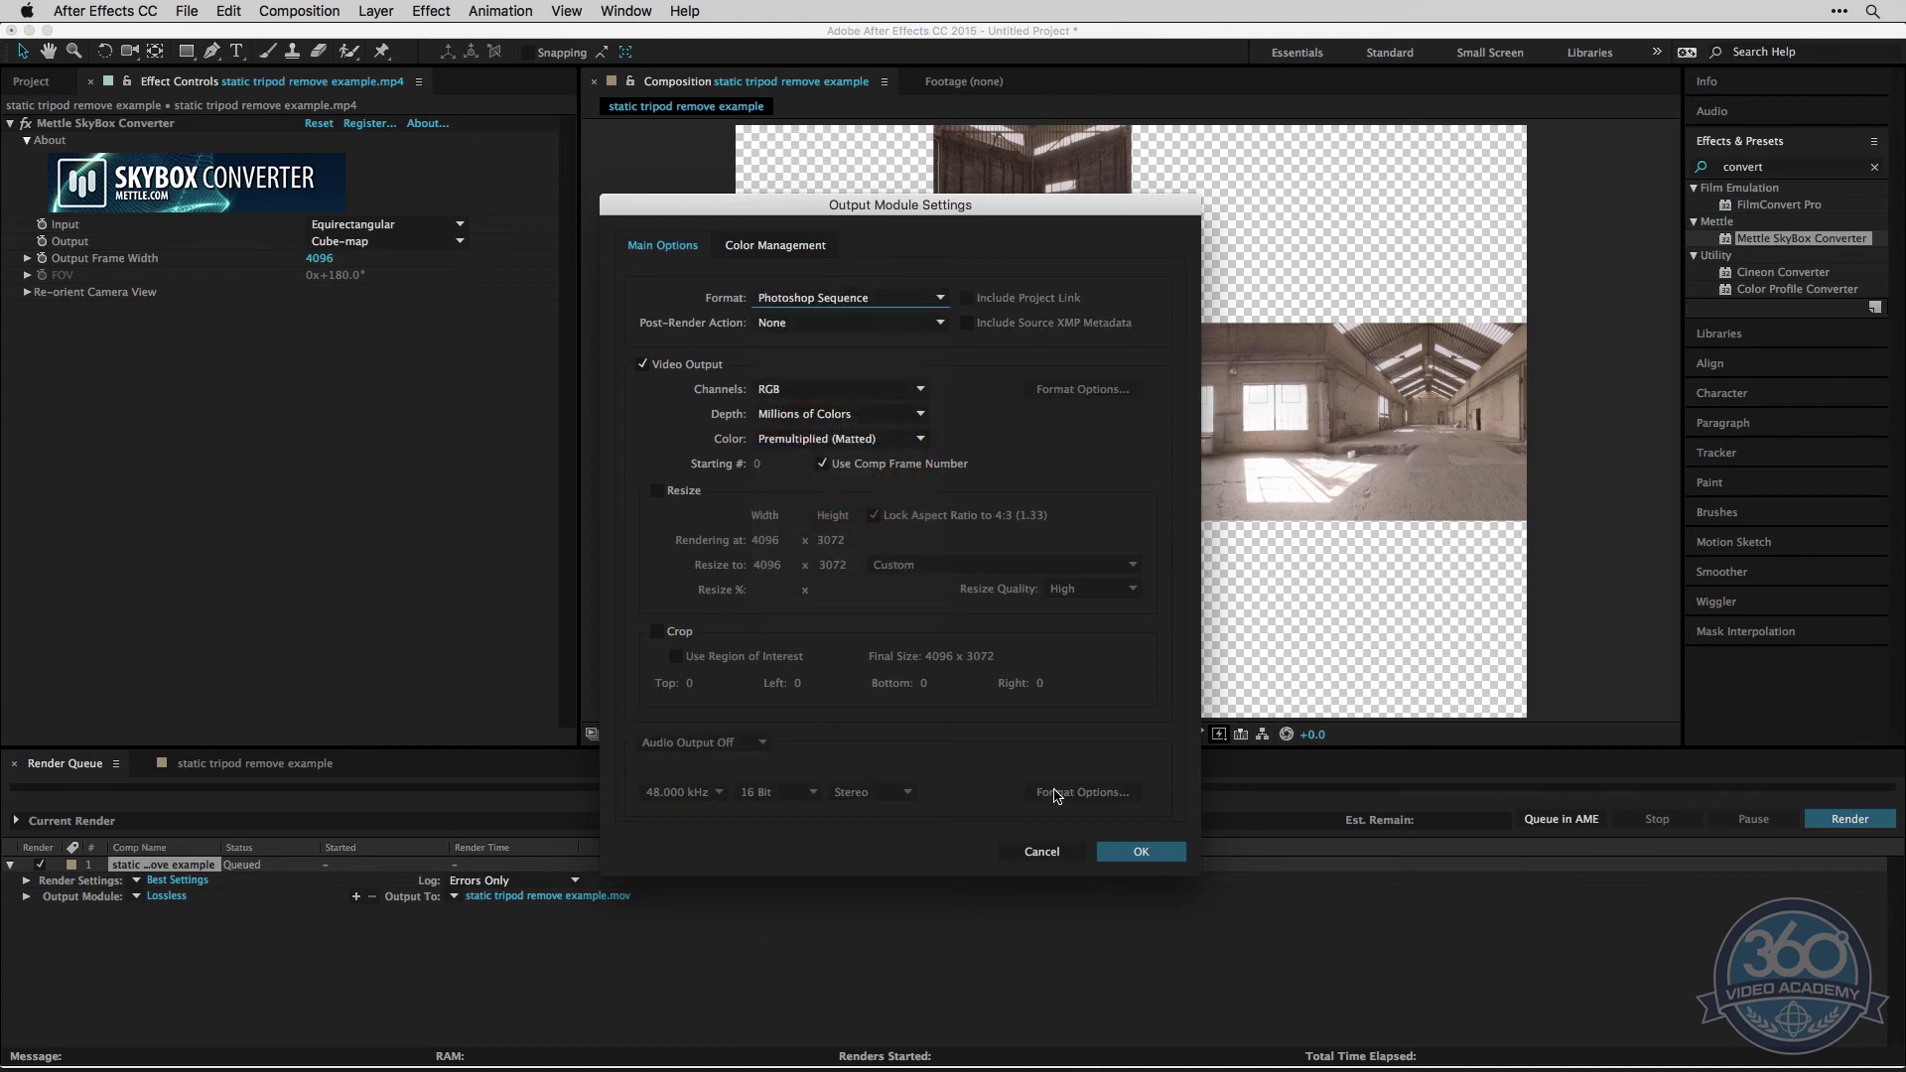
click(1141, 851)
click(266, 765)
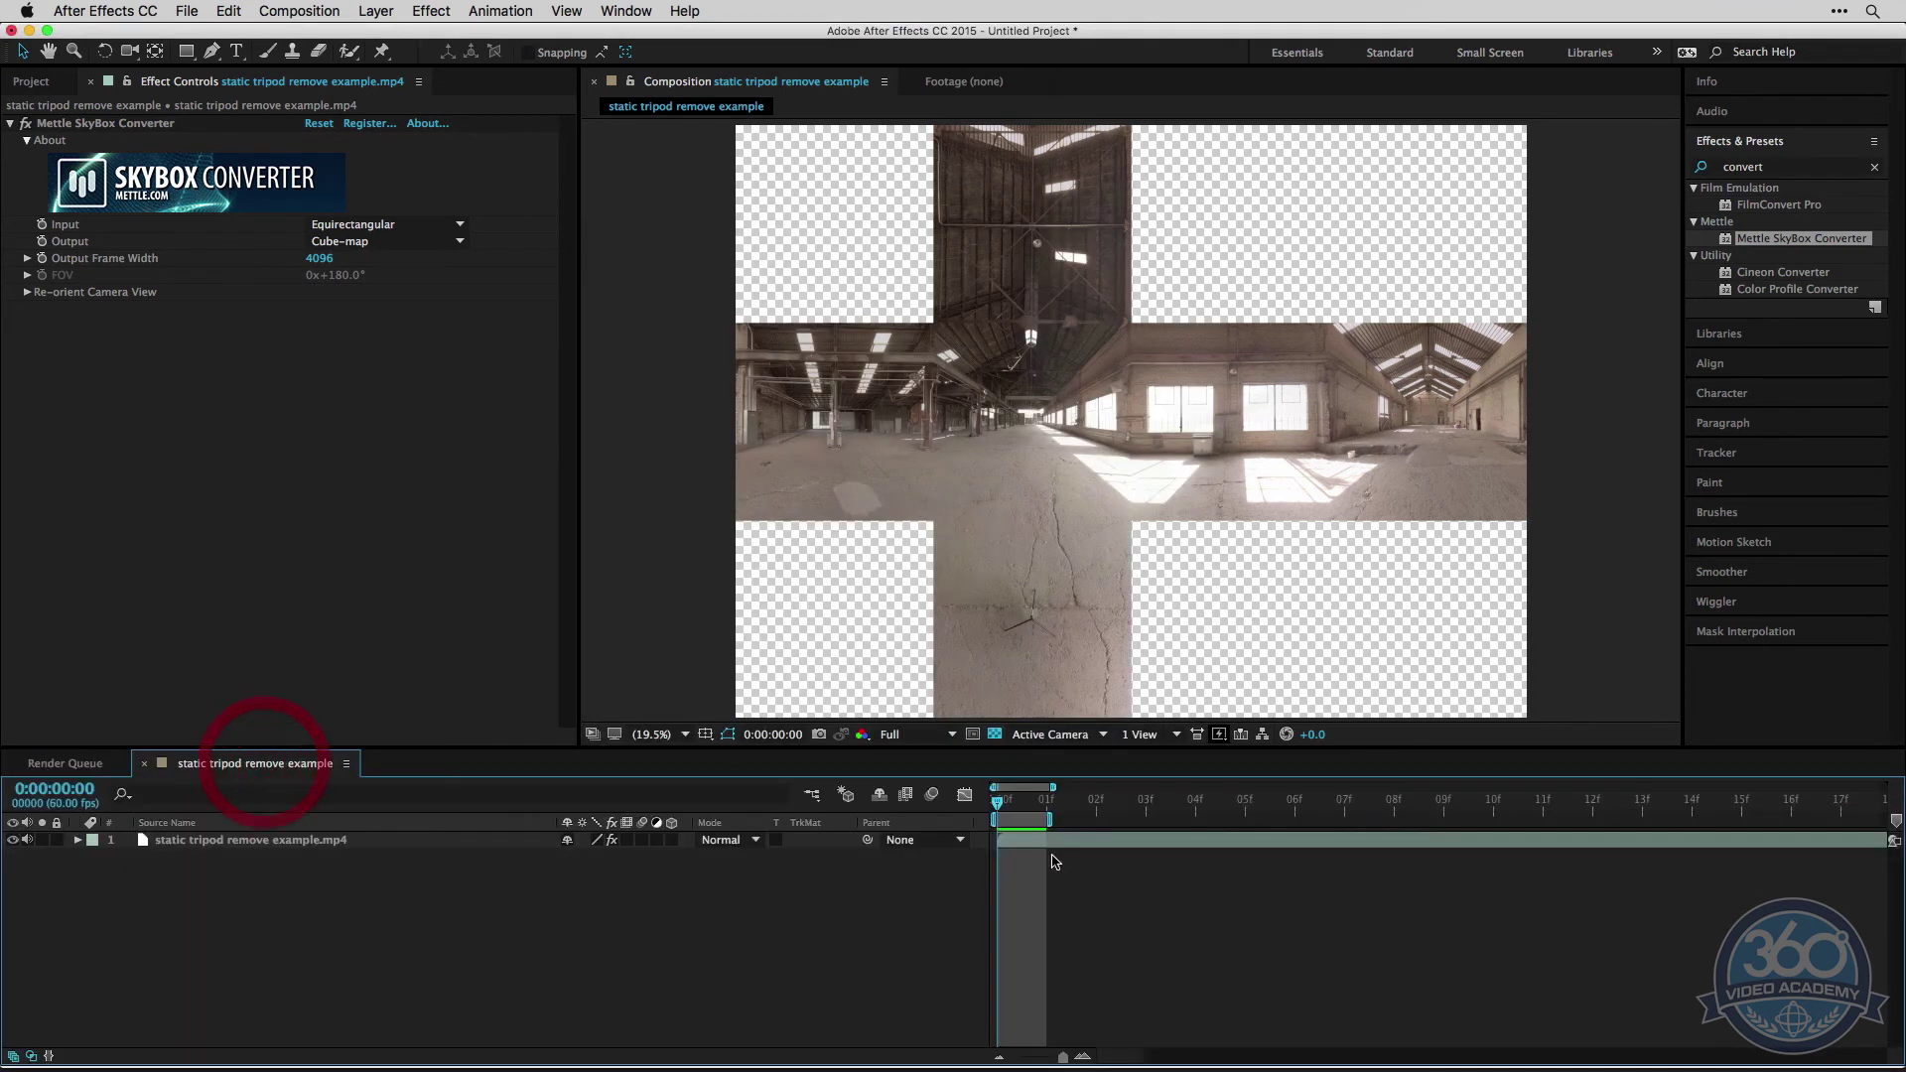
click(66, 764)
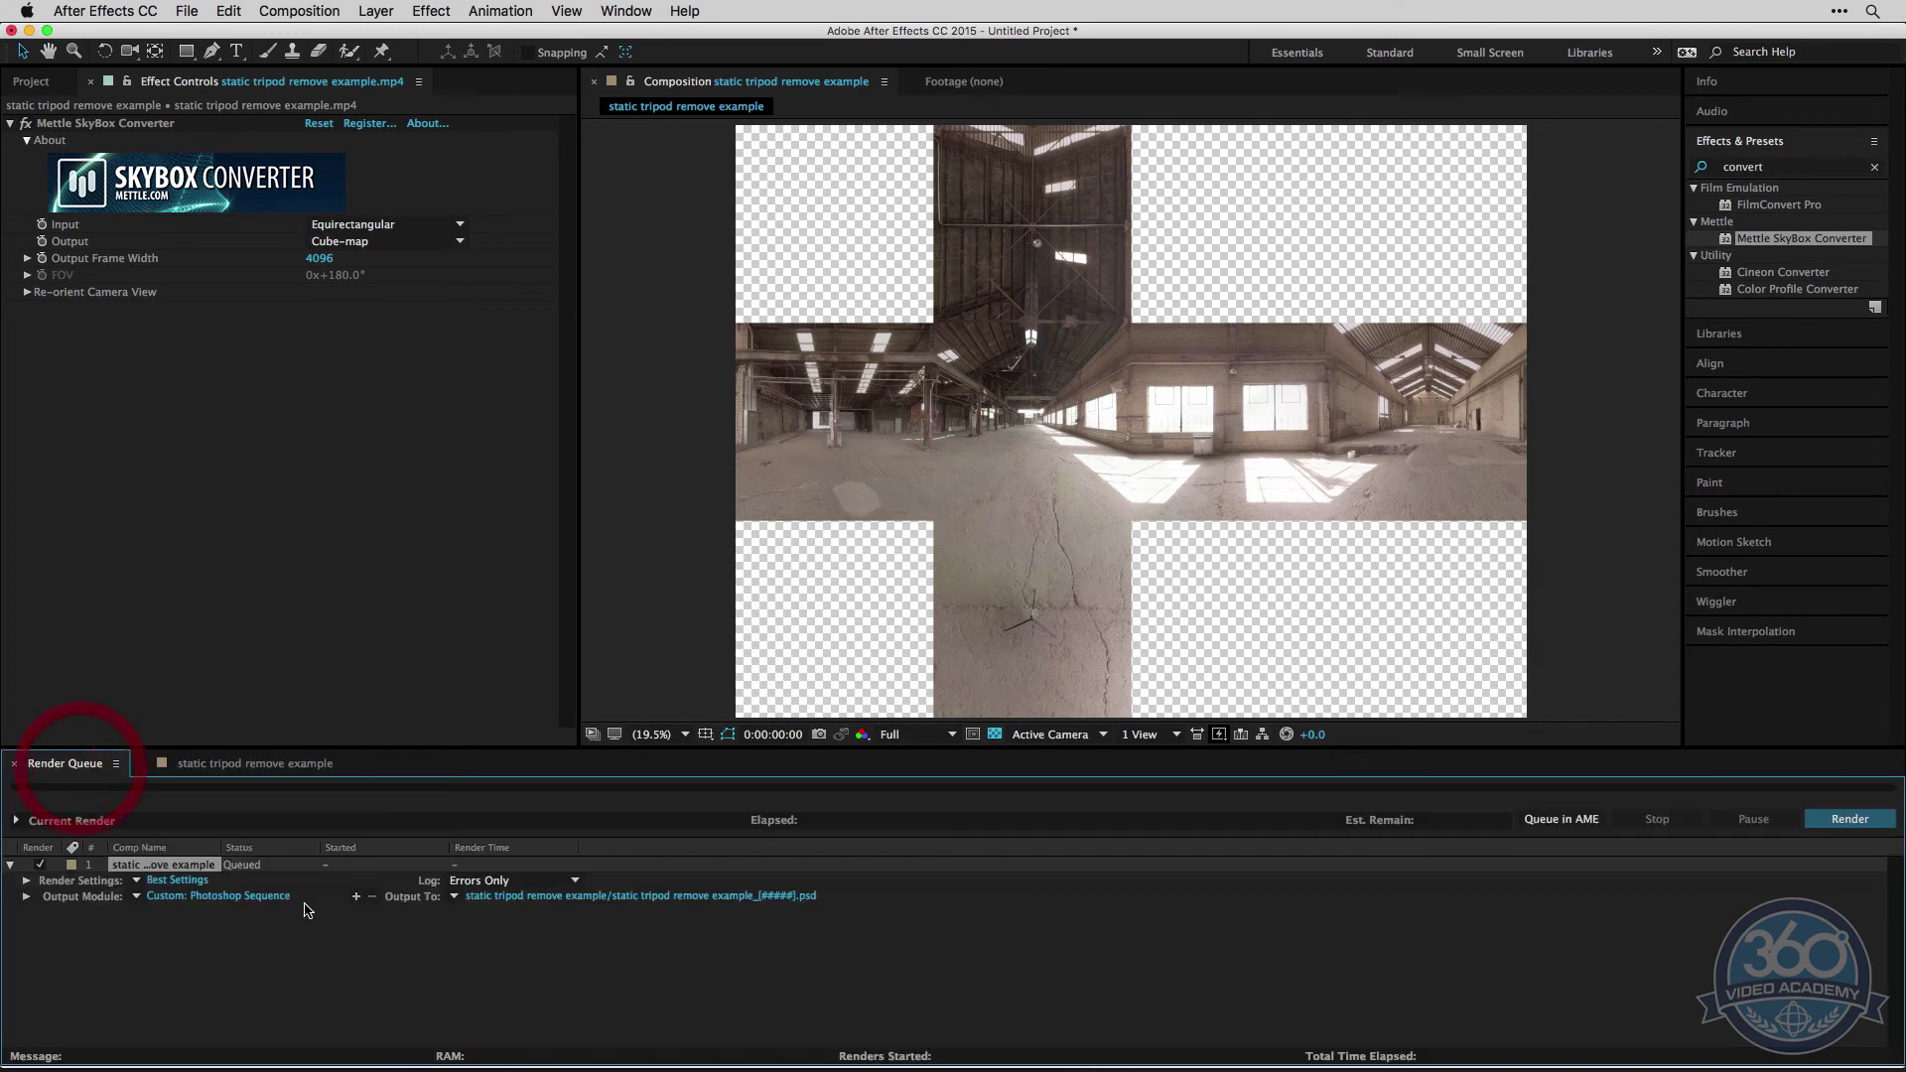
Step: Save the output in the Static Tripod folder without a subfolder and render the frame
click(698, 896)
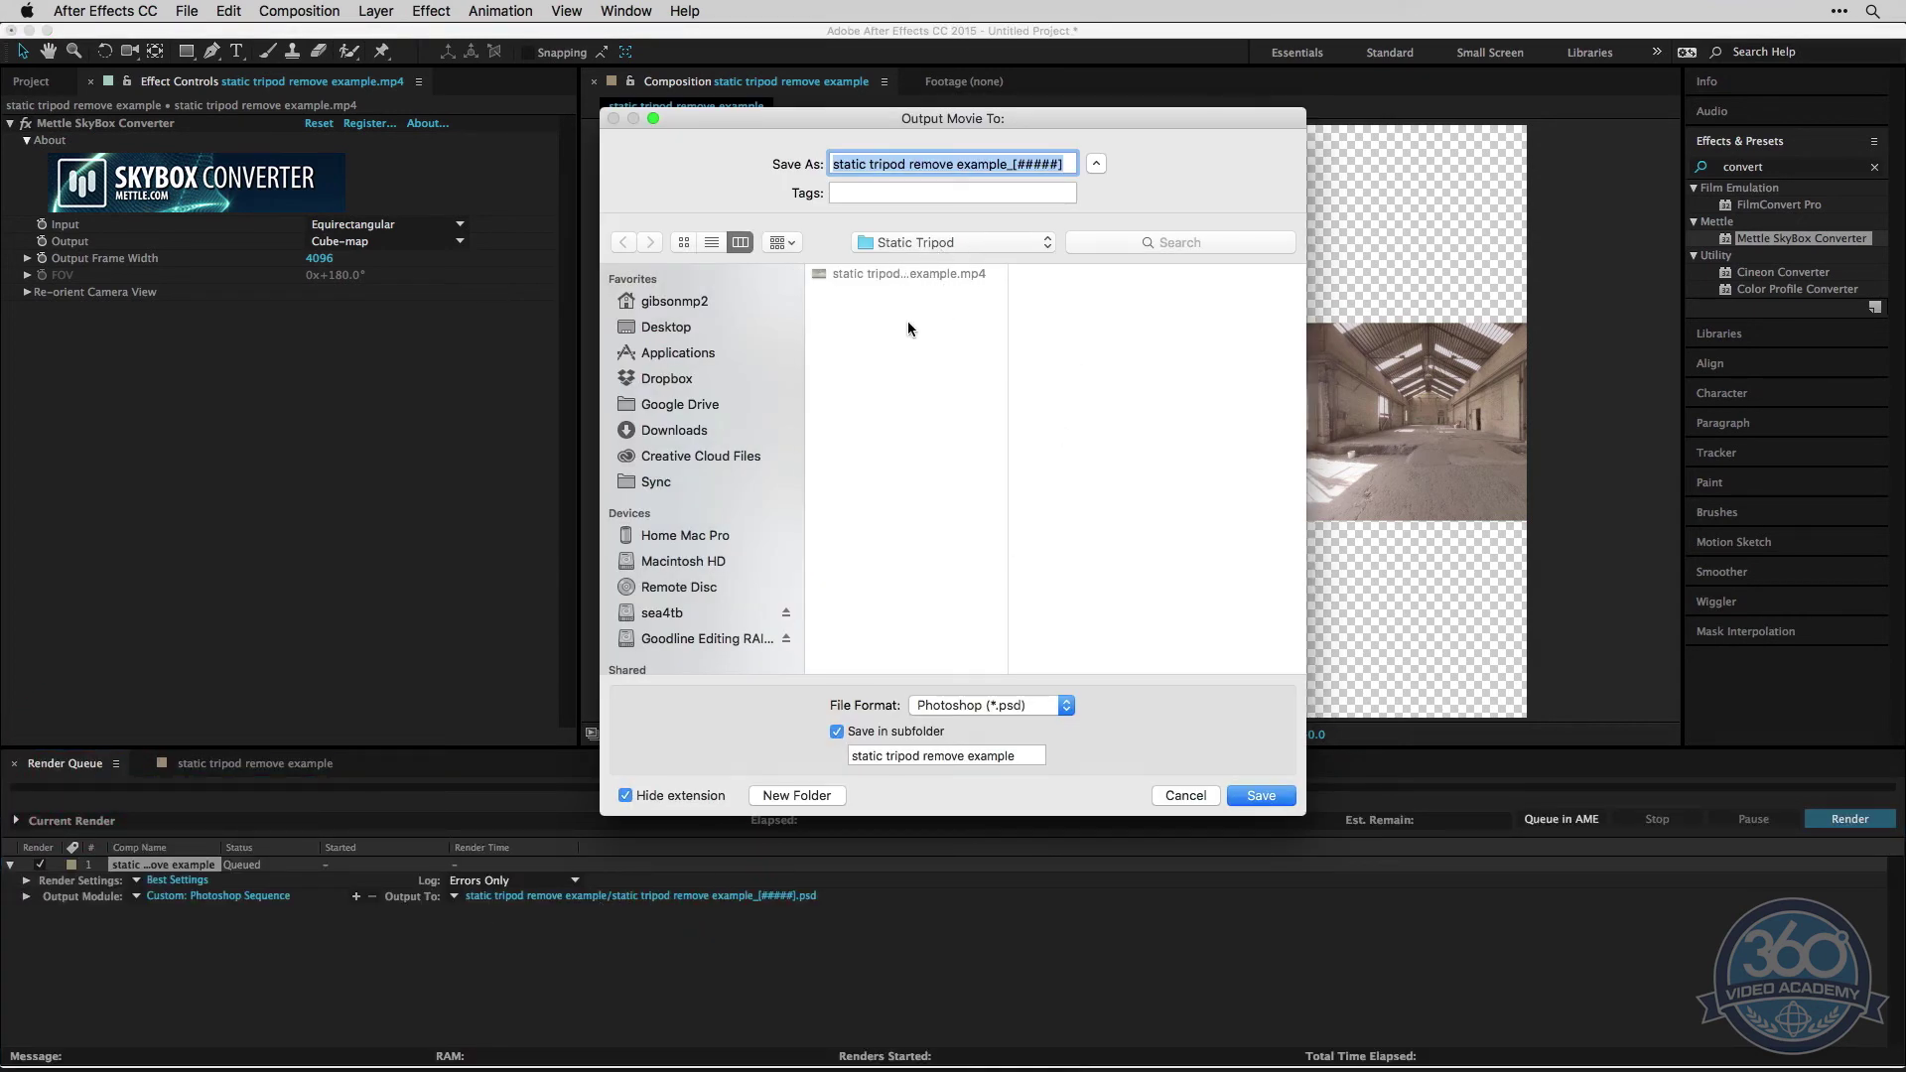
click(836, 732)
click(1248, 797)
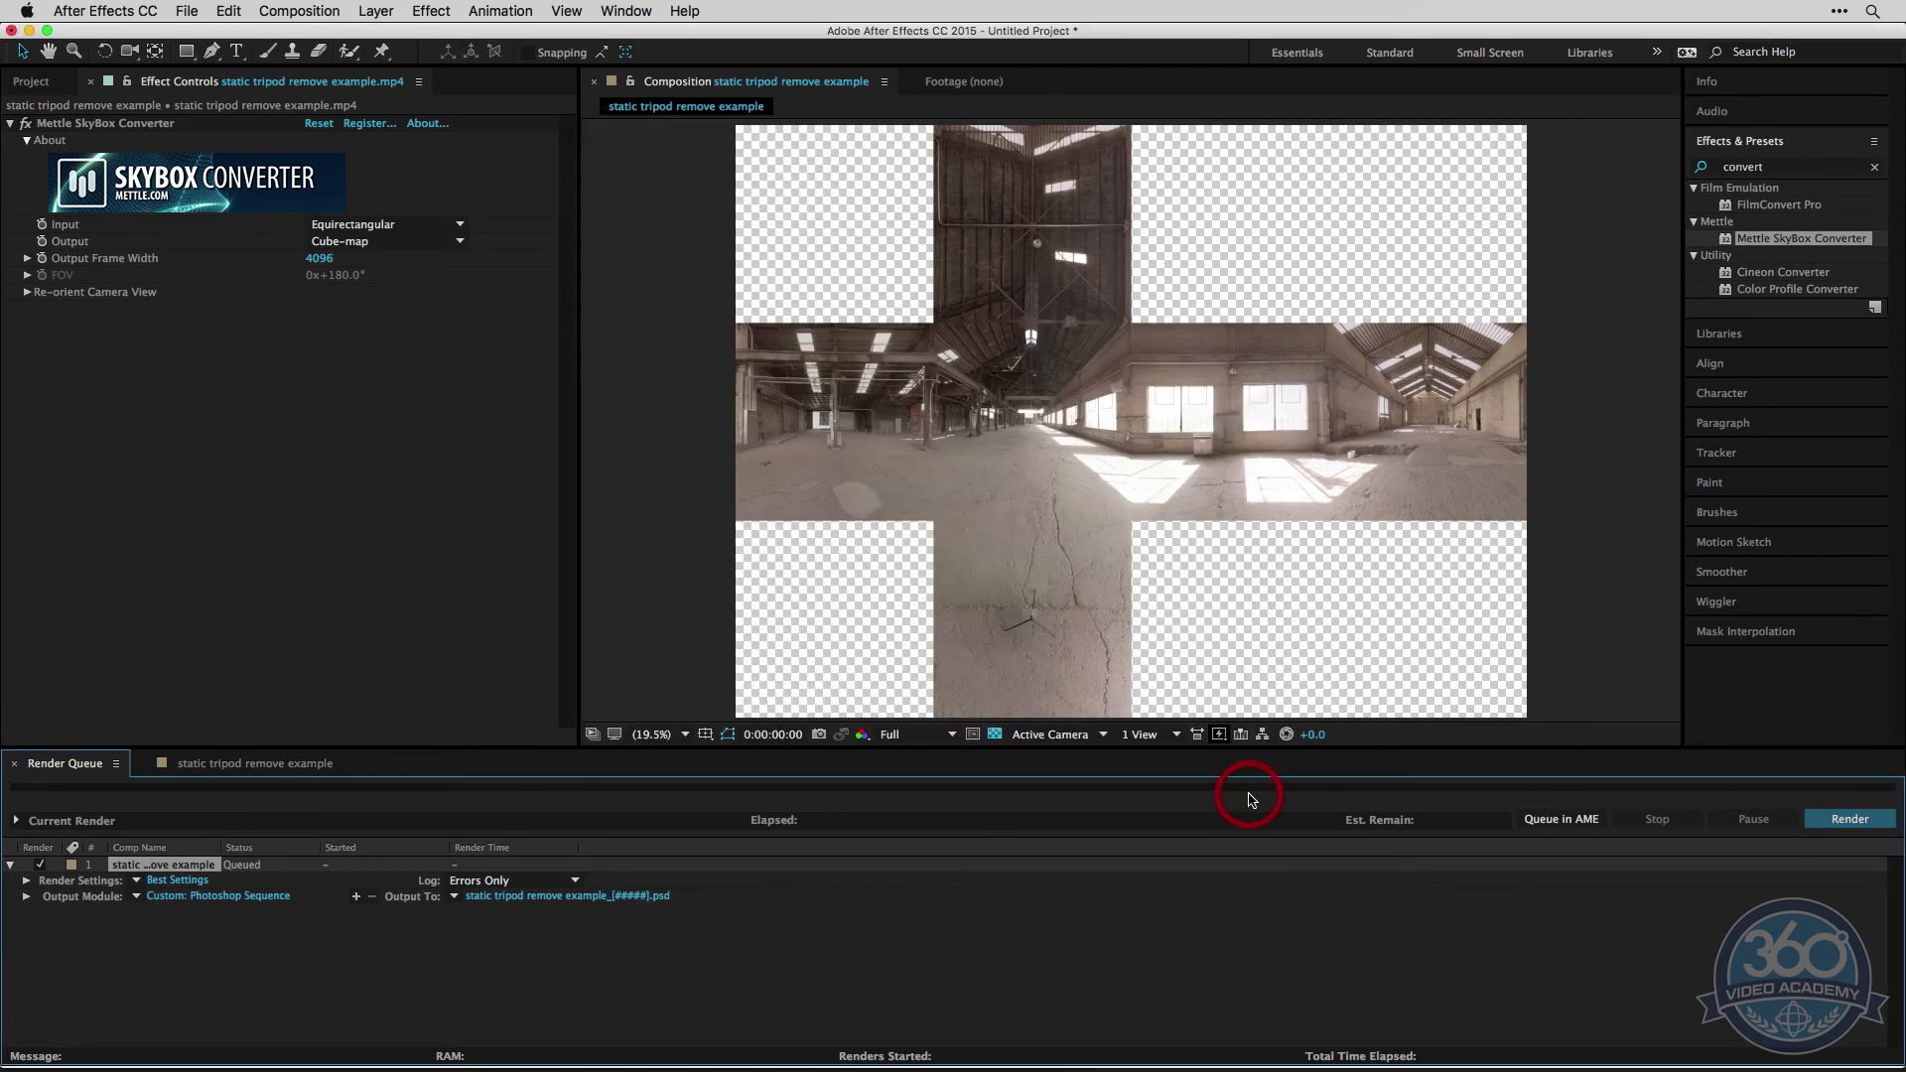
click(1849, 818)
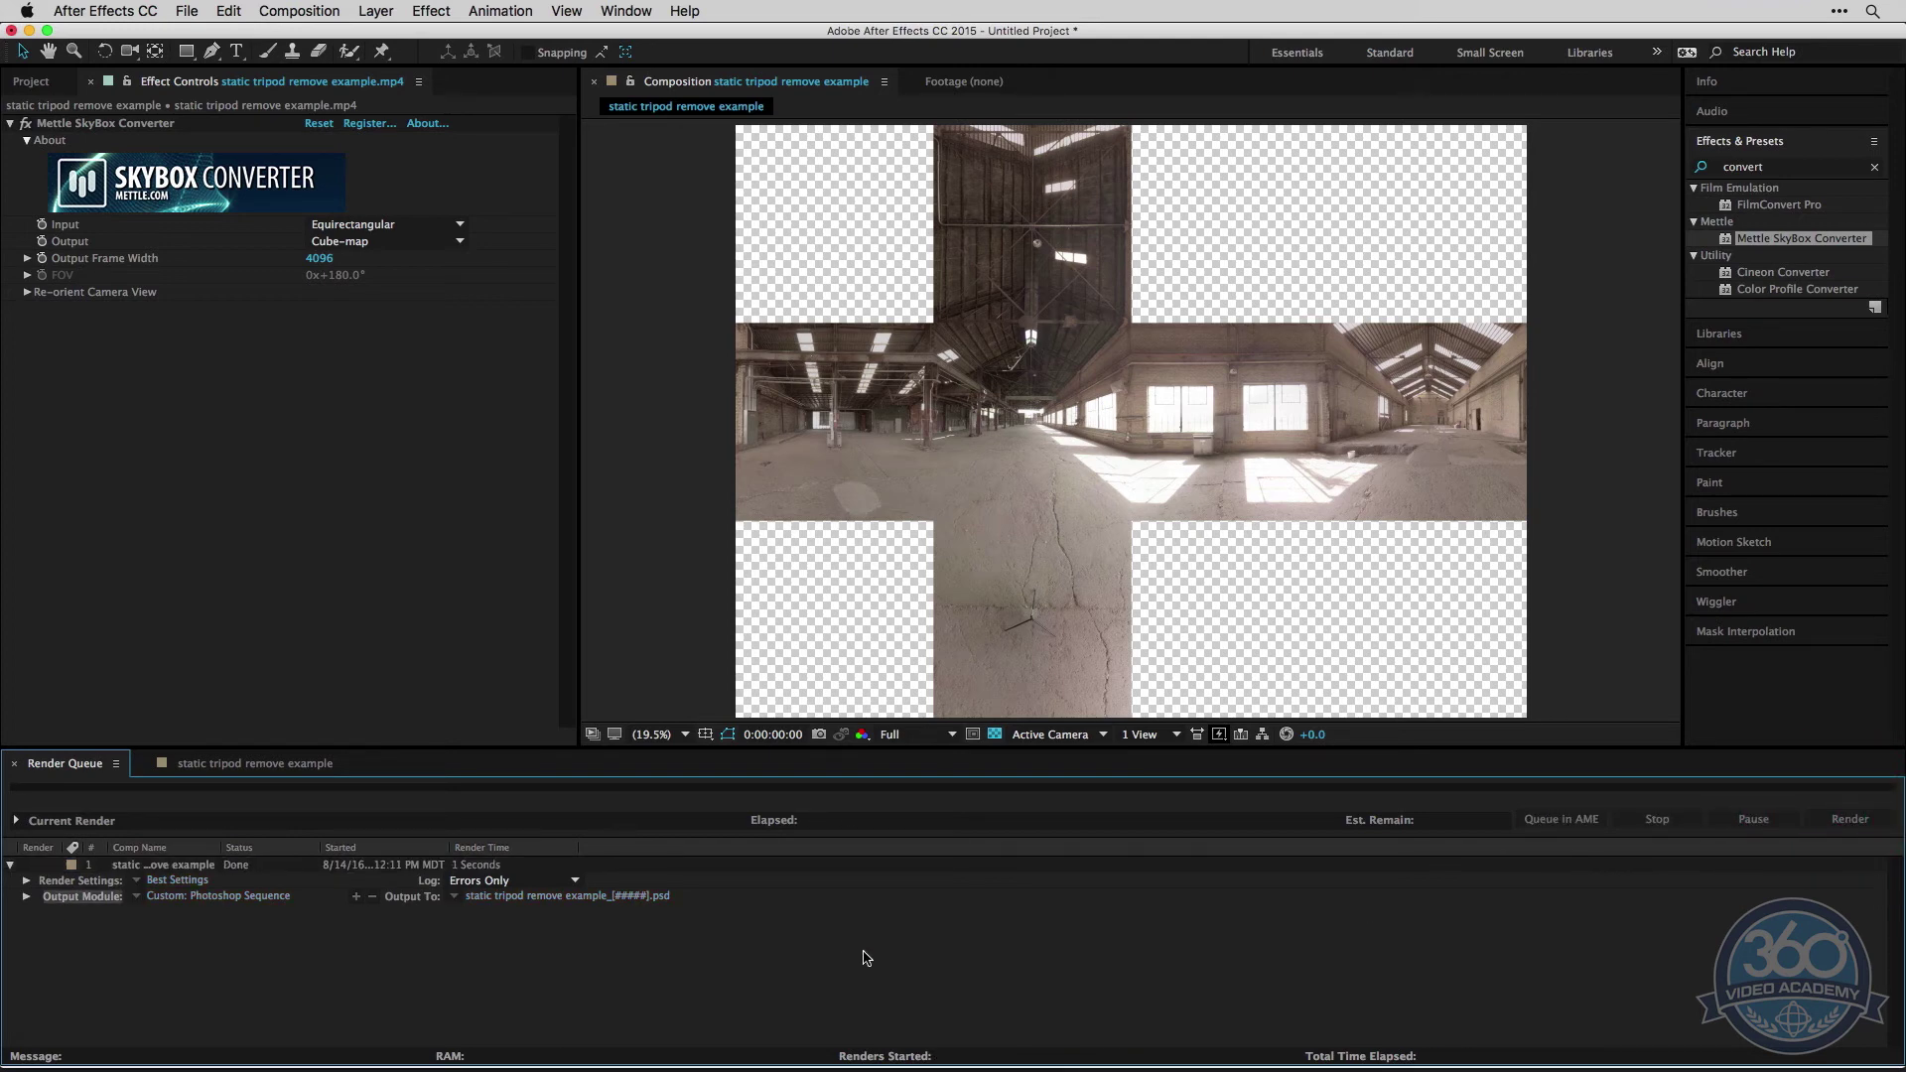
Step: Open the rendered static tripod remove example_00000.psd from the Static Tripod folder in Photoshop
key(super+h)
click(805, 649)
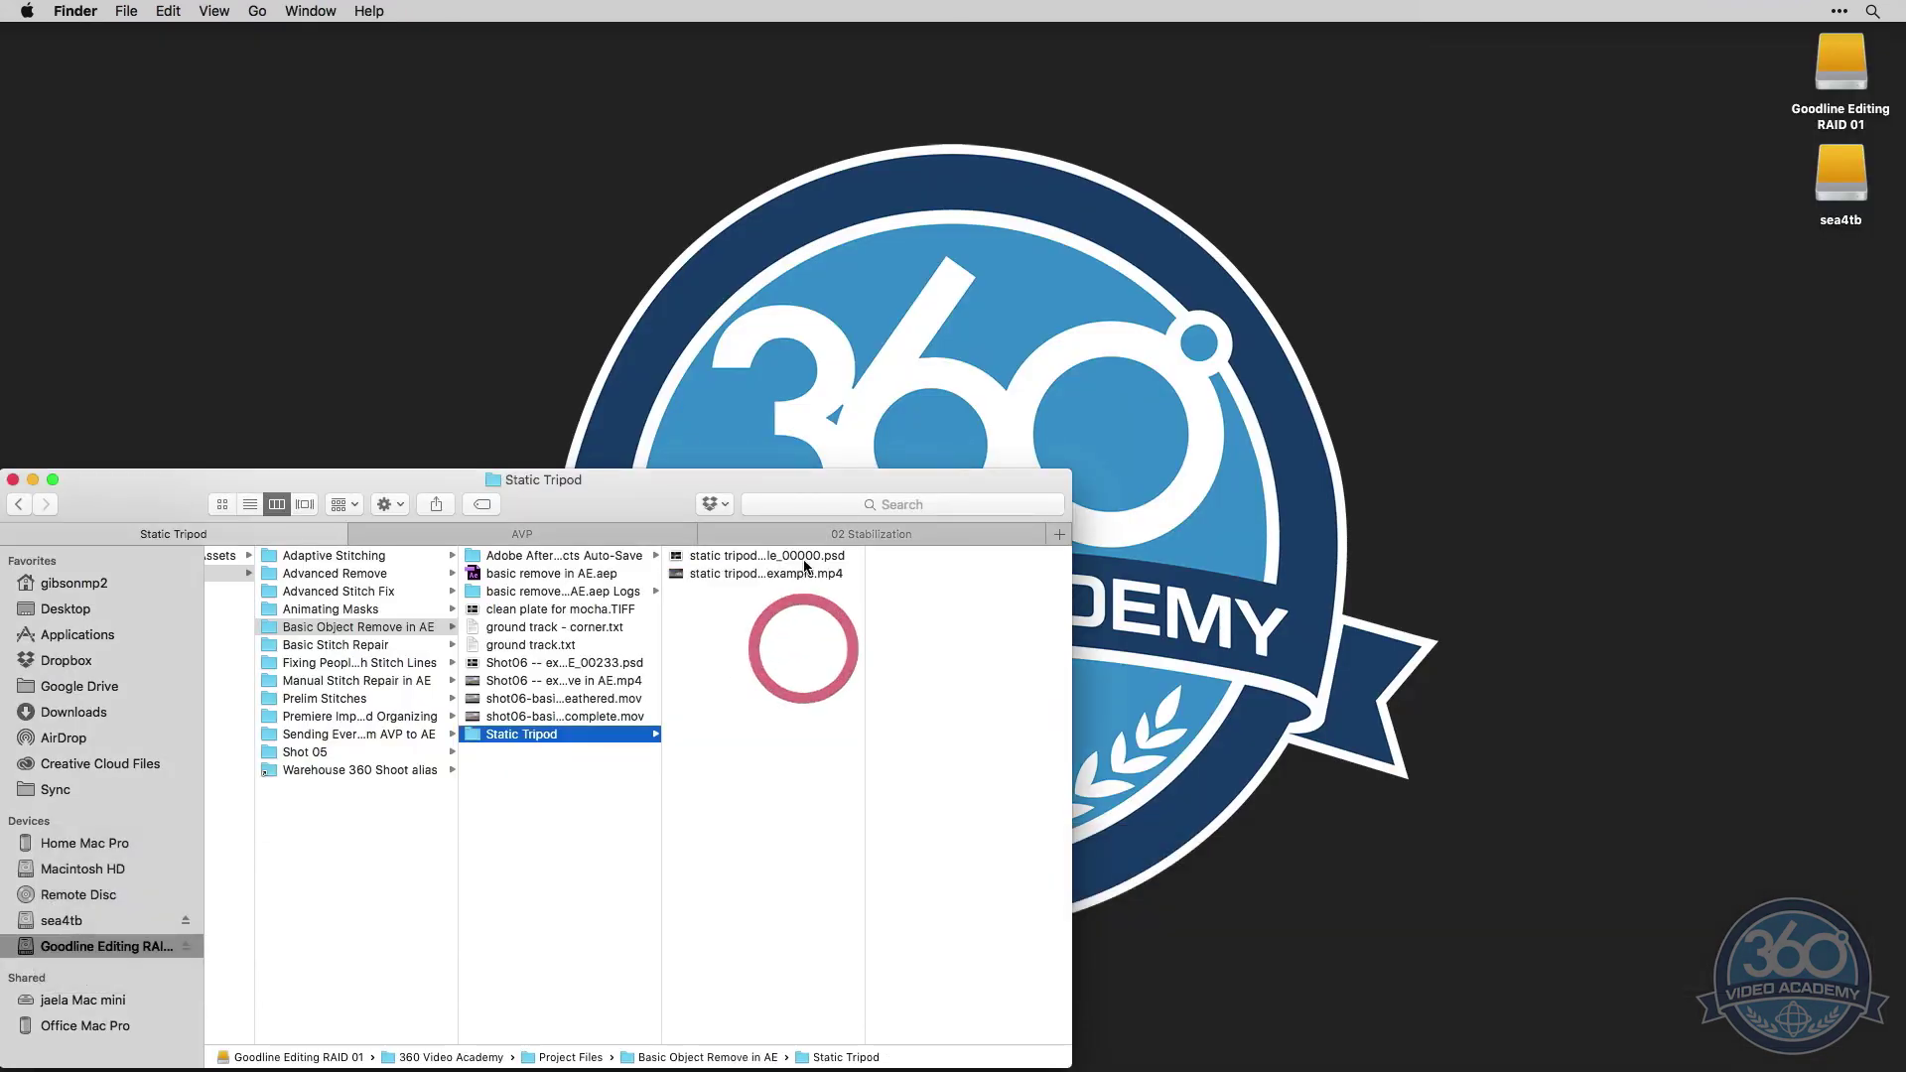
double_click(764, 555)
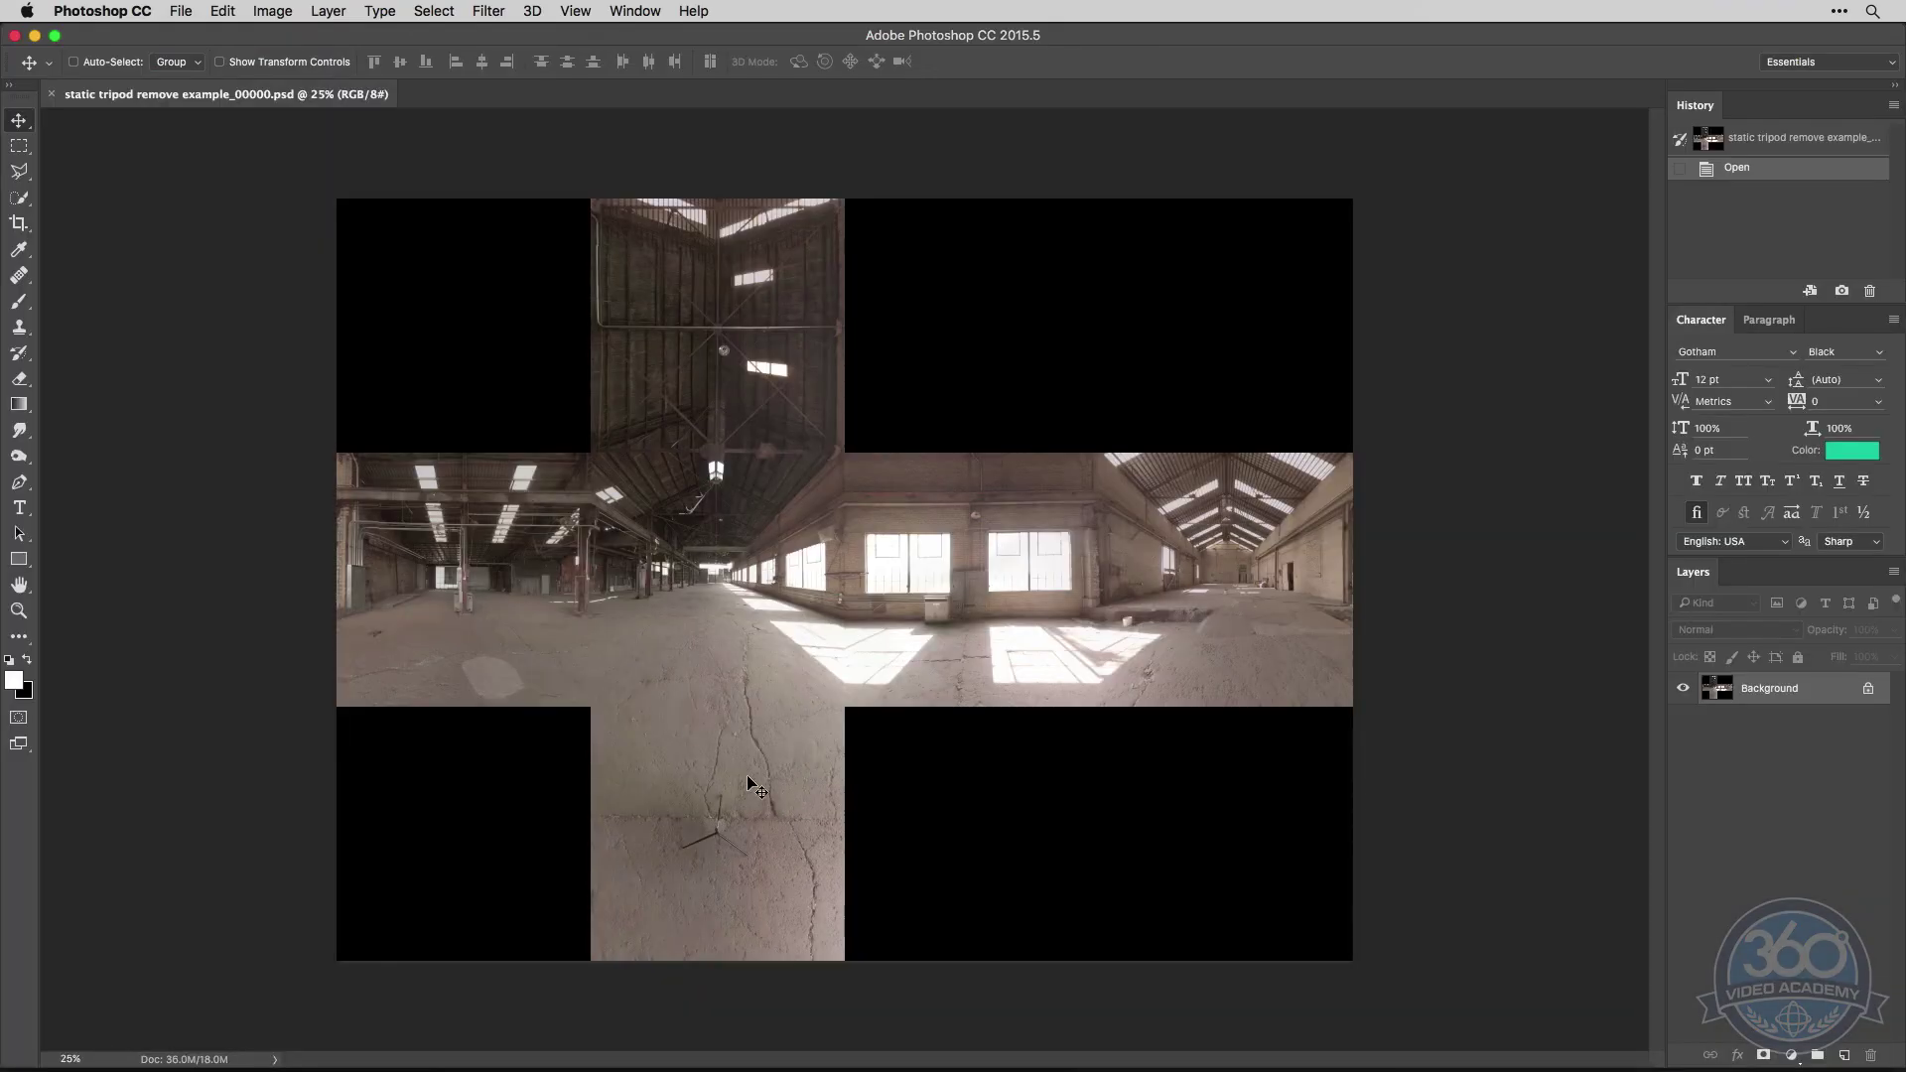
Step: Outline all three tripod legs and the shadows at their tips with a closed Polygonal Lasso selection on the floor
key(z)
drag(689, 870, 734, 892)
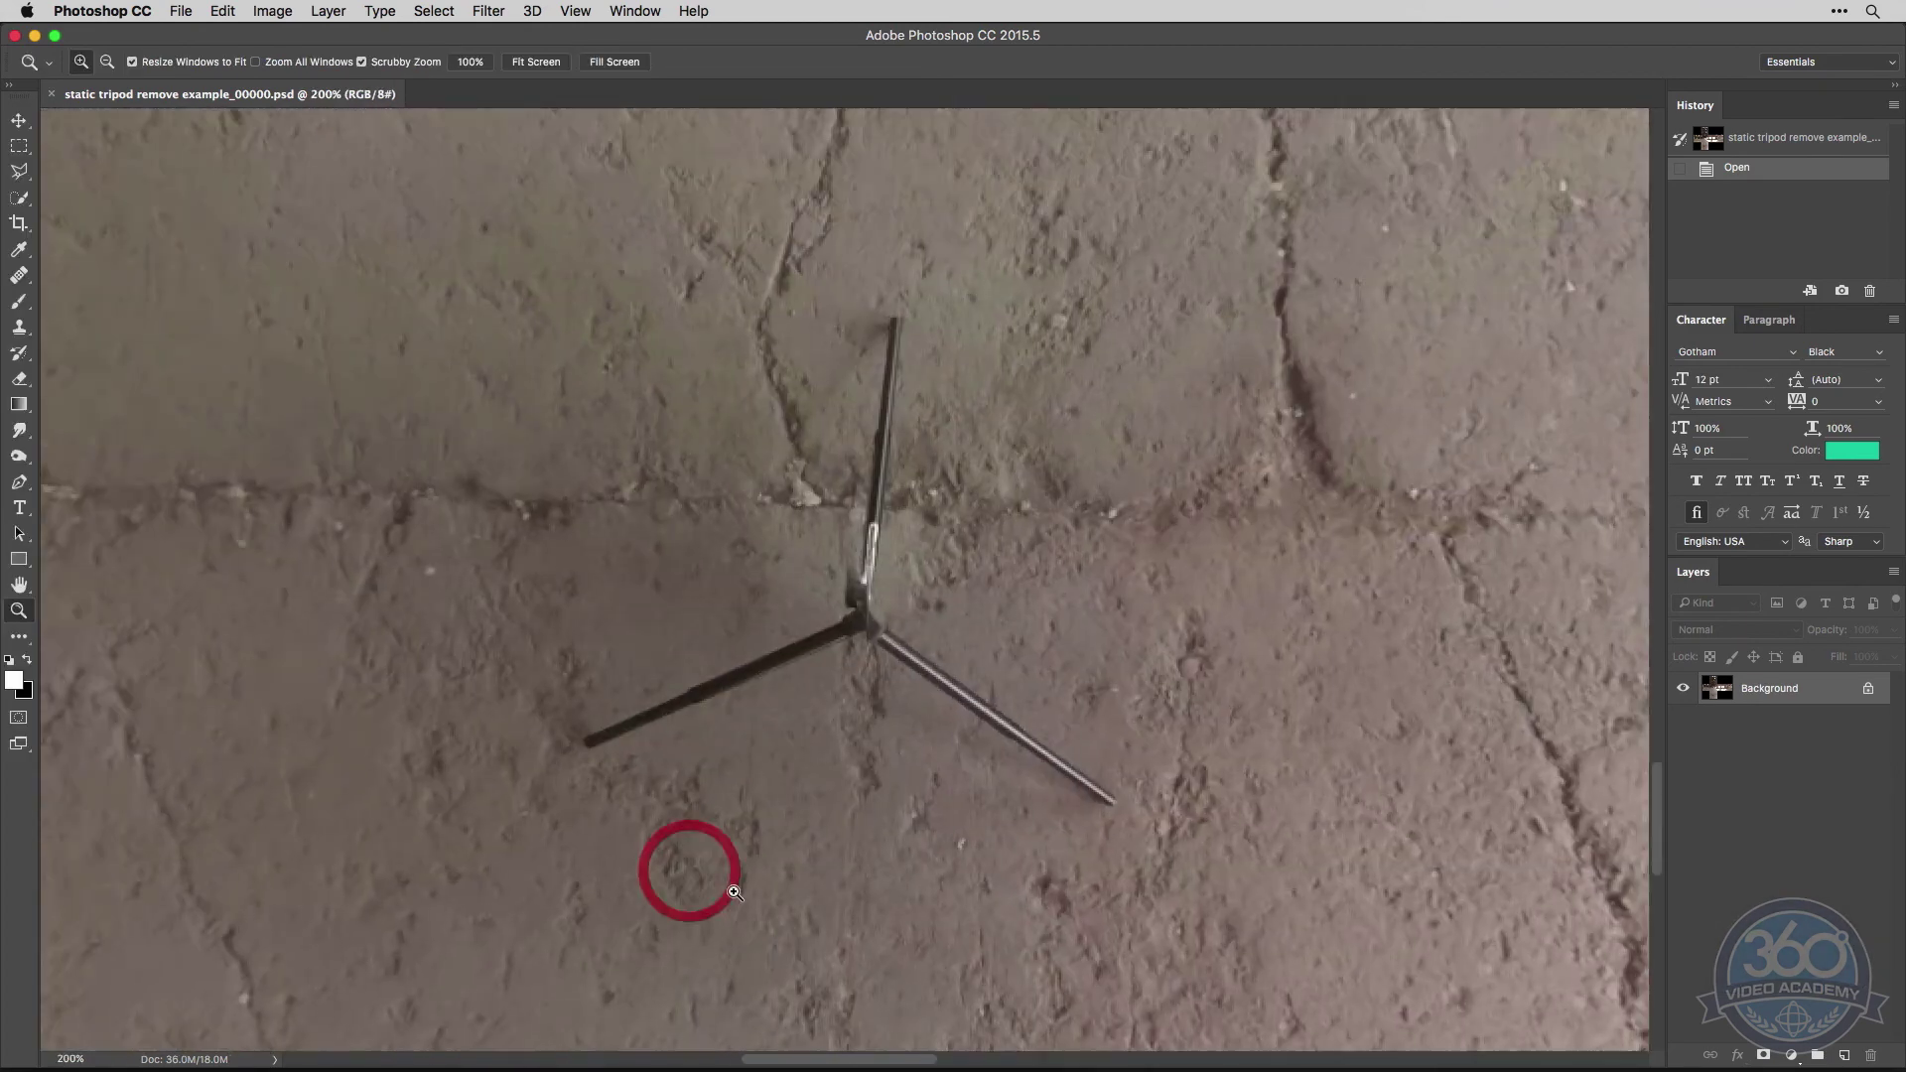
click(28, 175)
click(90, 187)
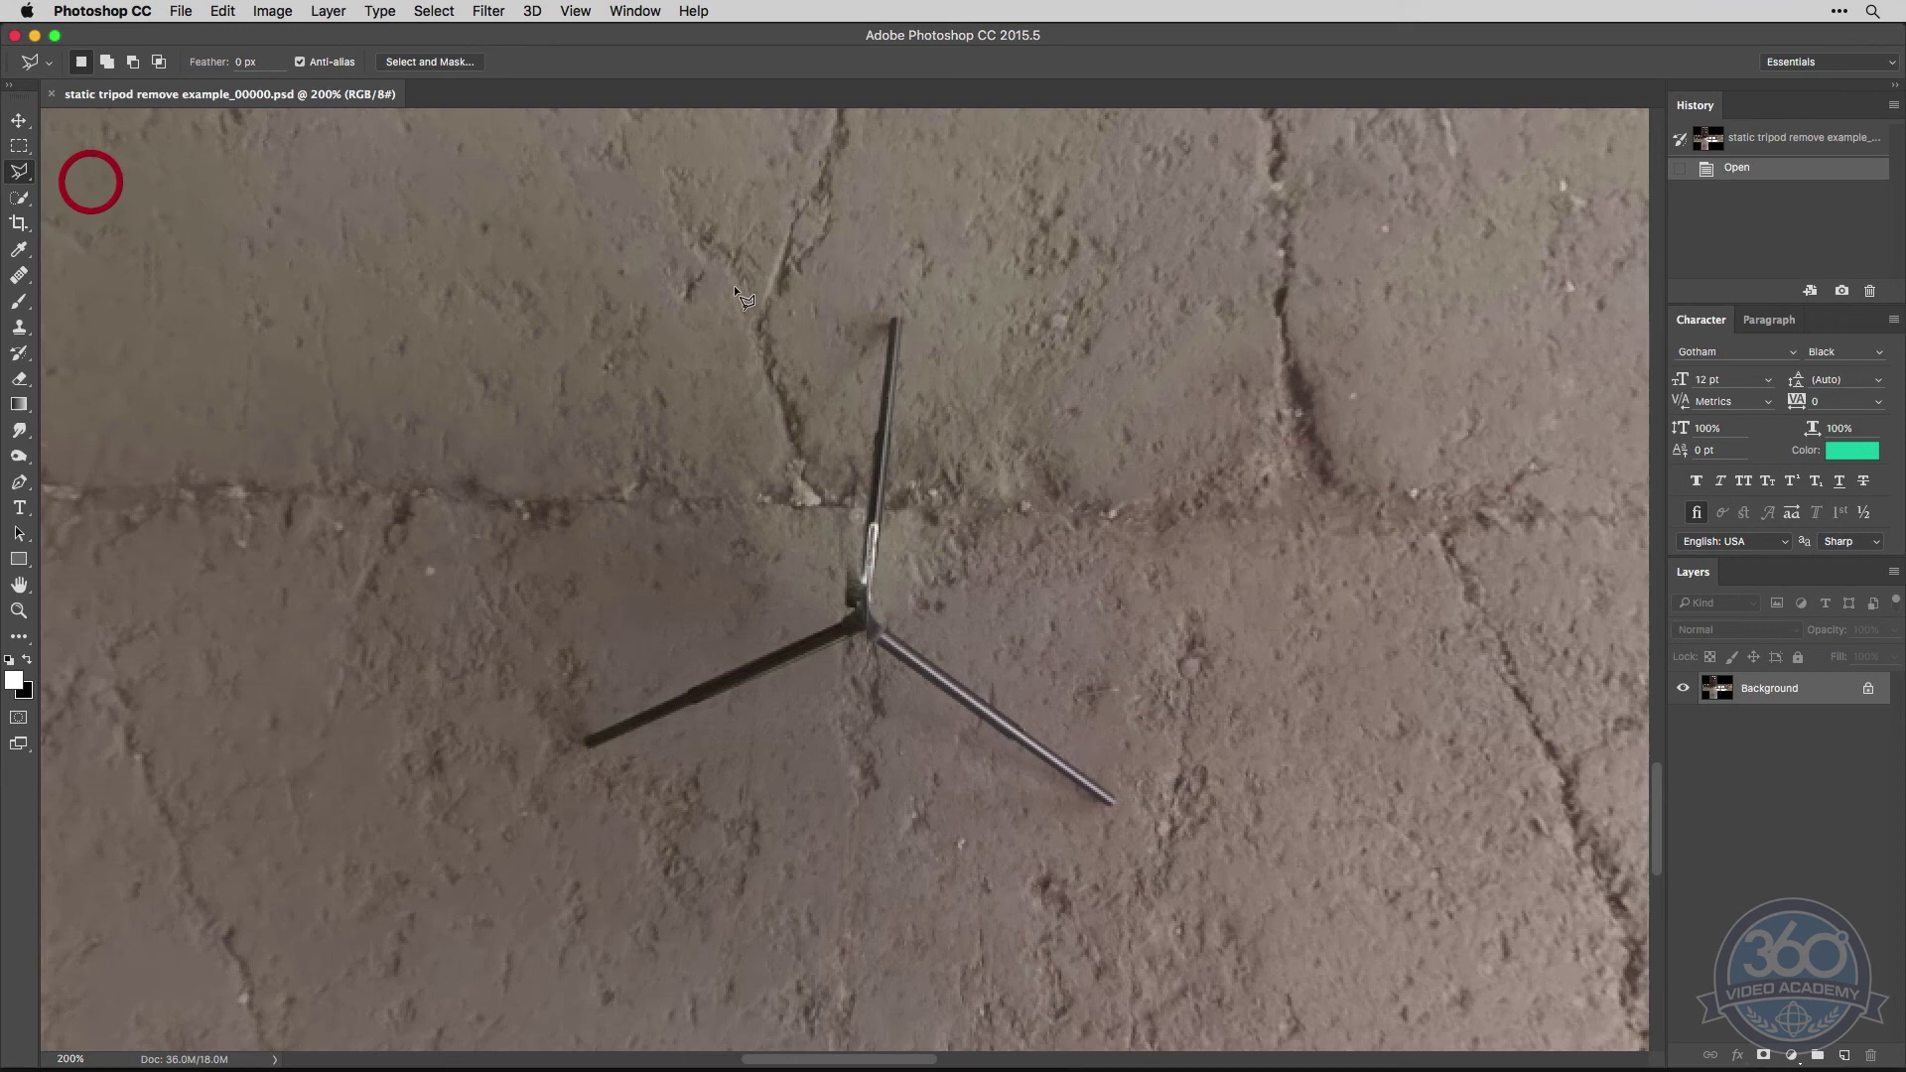
click(896, 301)
click(913, 310)
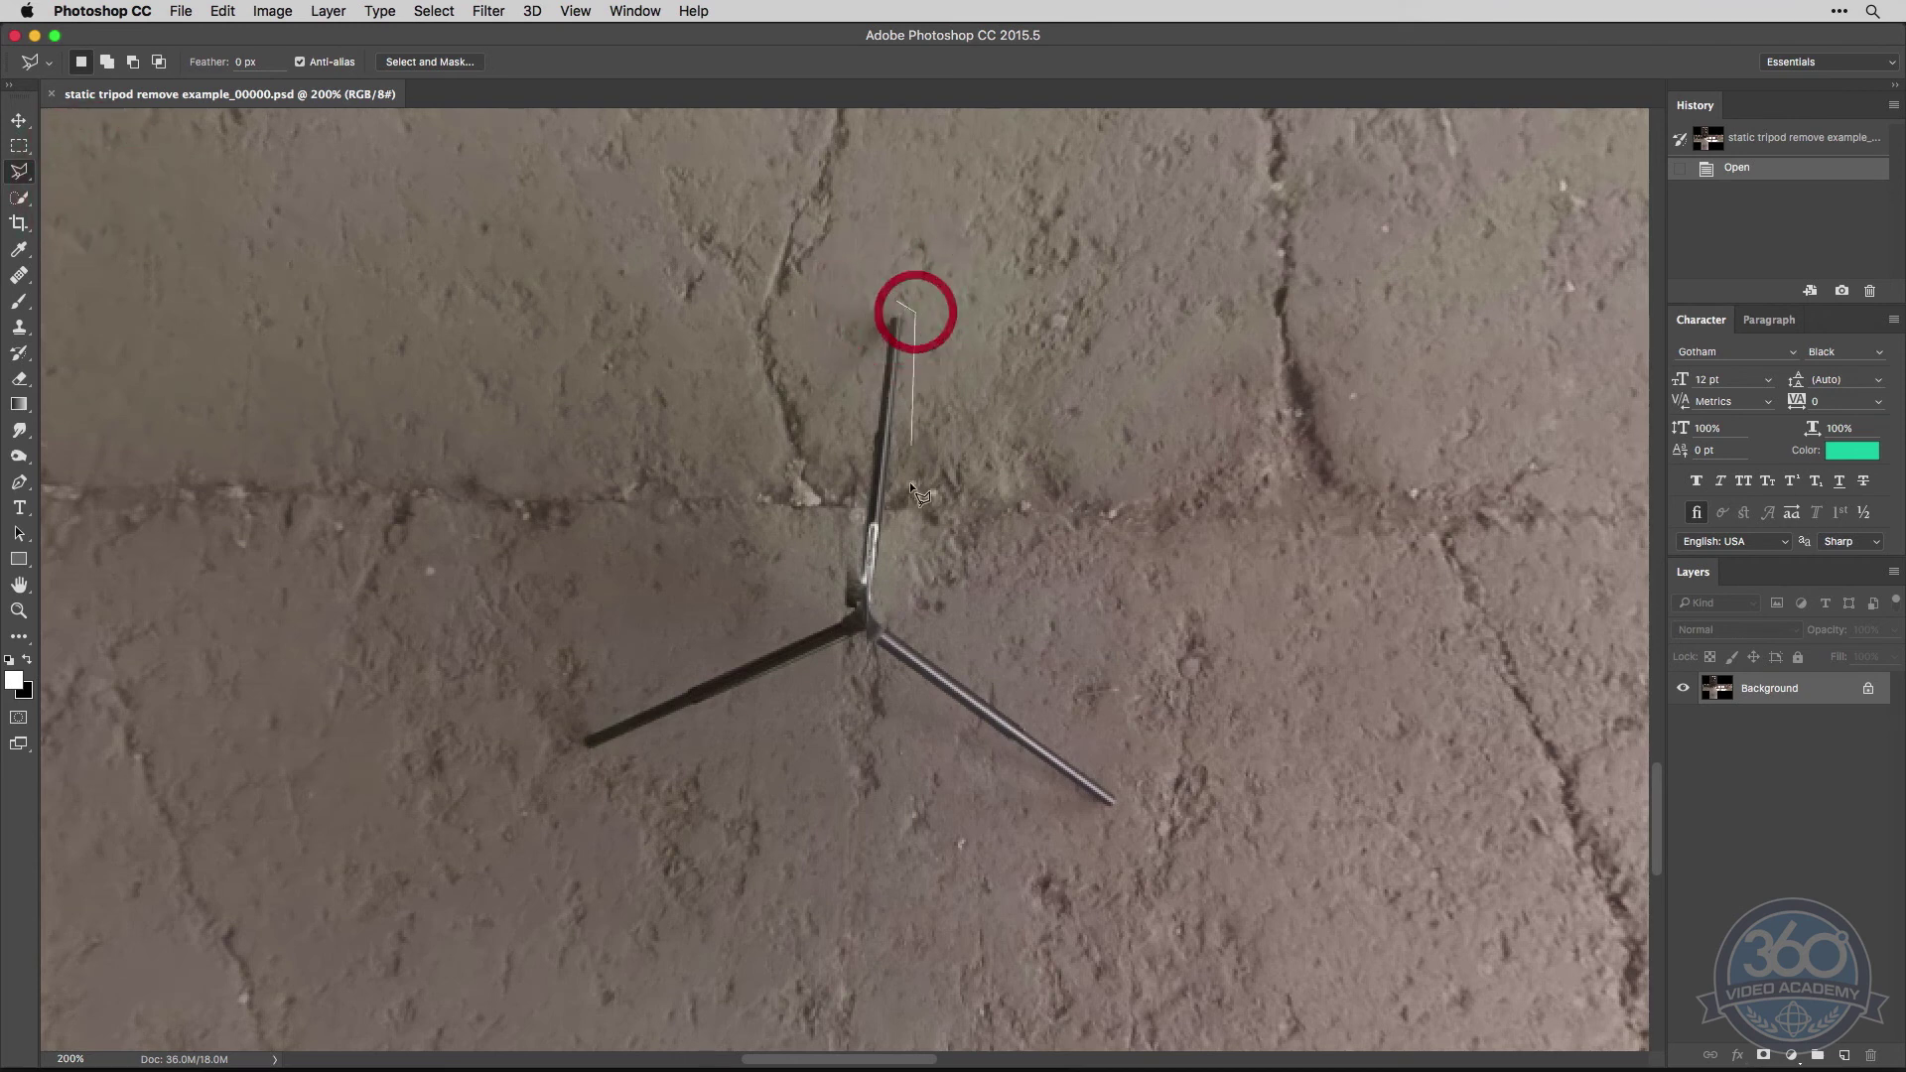
click(883, 596)
click(1128, 794)
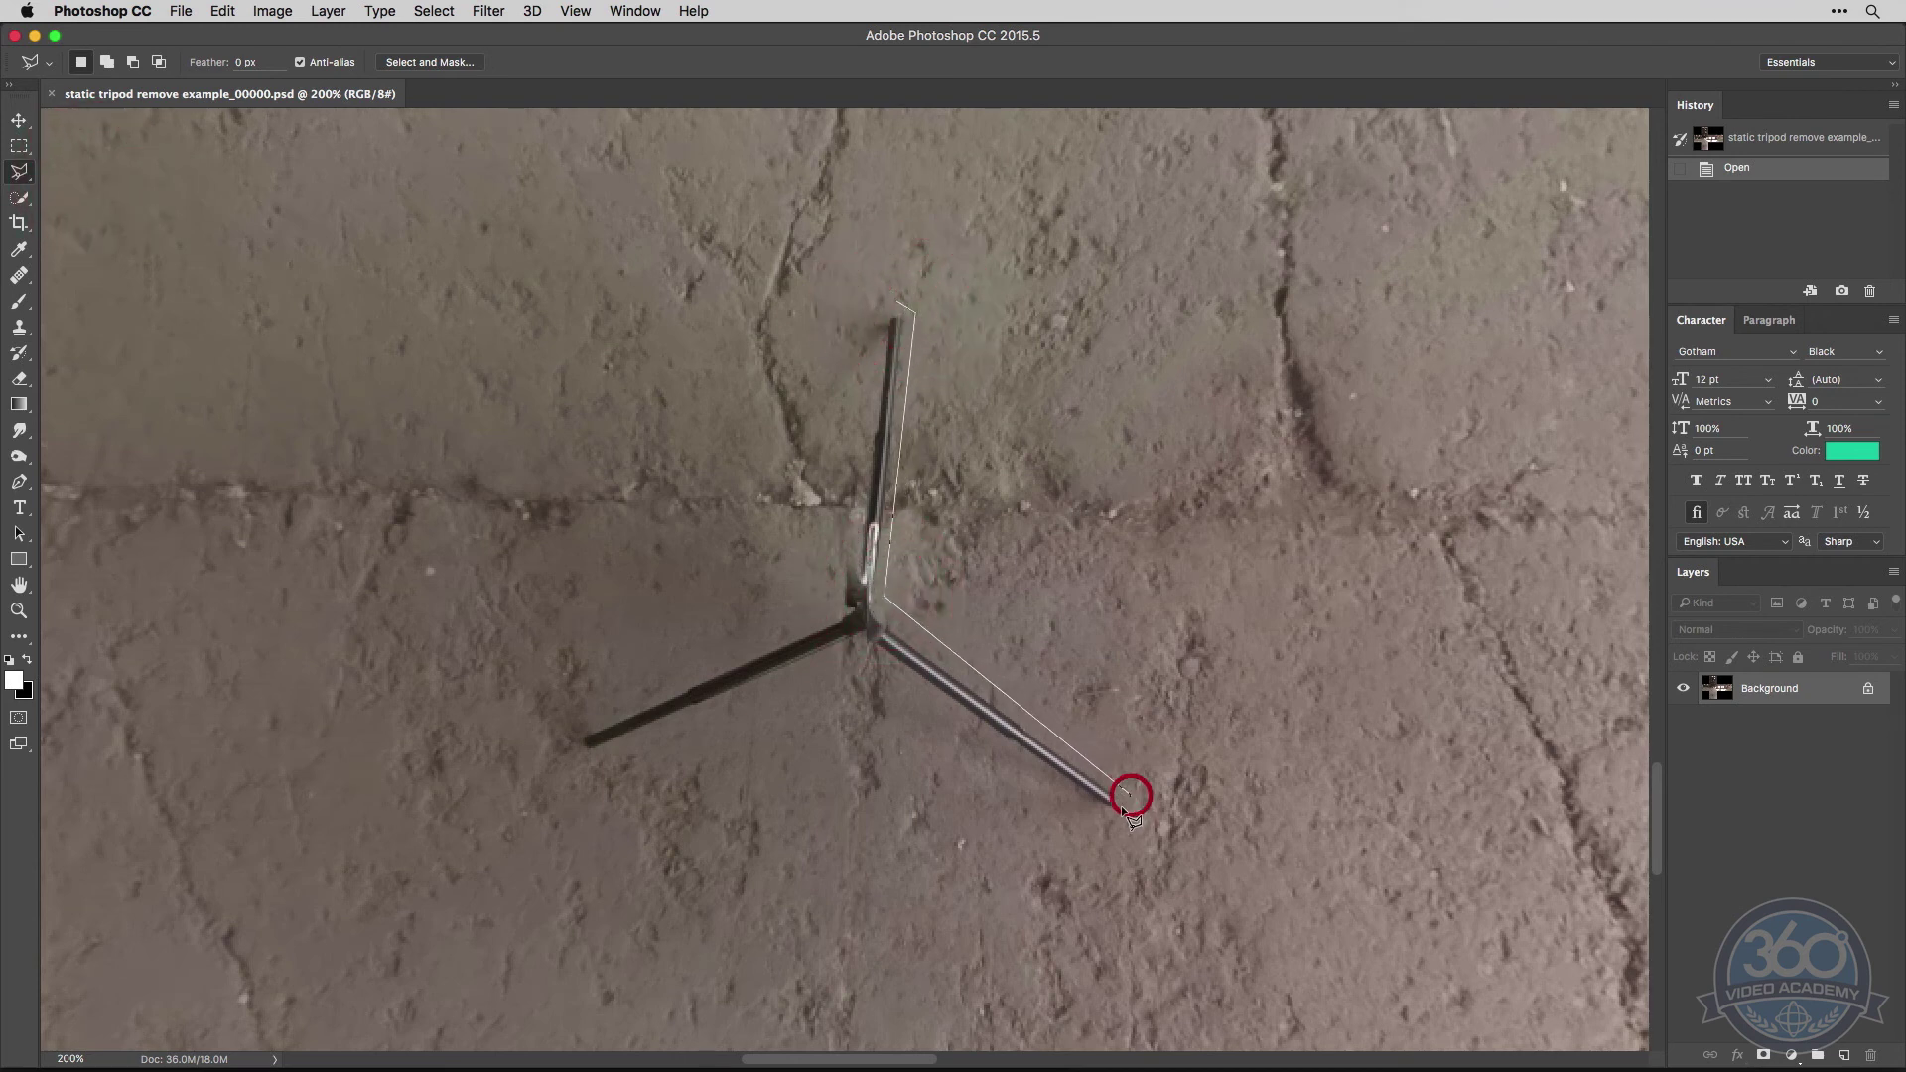
click(1119, 814)
click(1105, 814)
click(873, 660)
click(853, 649)
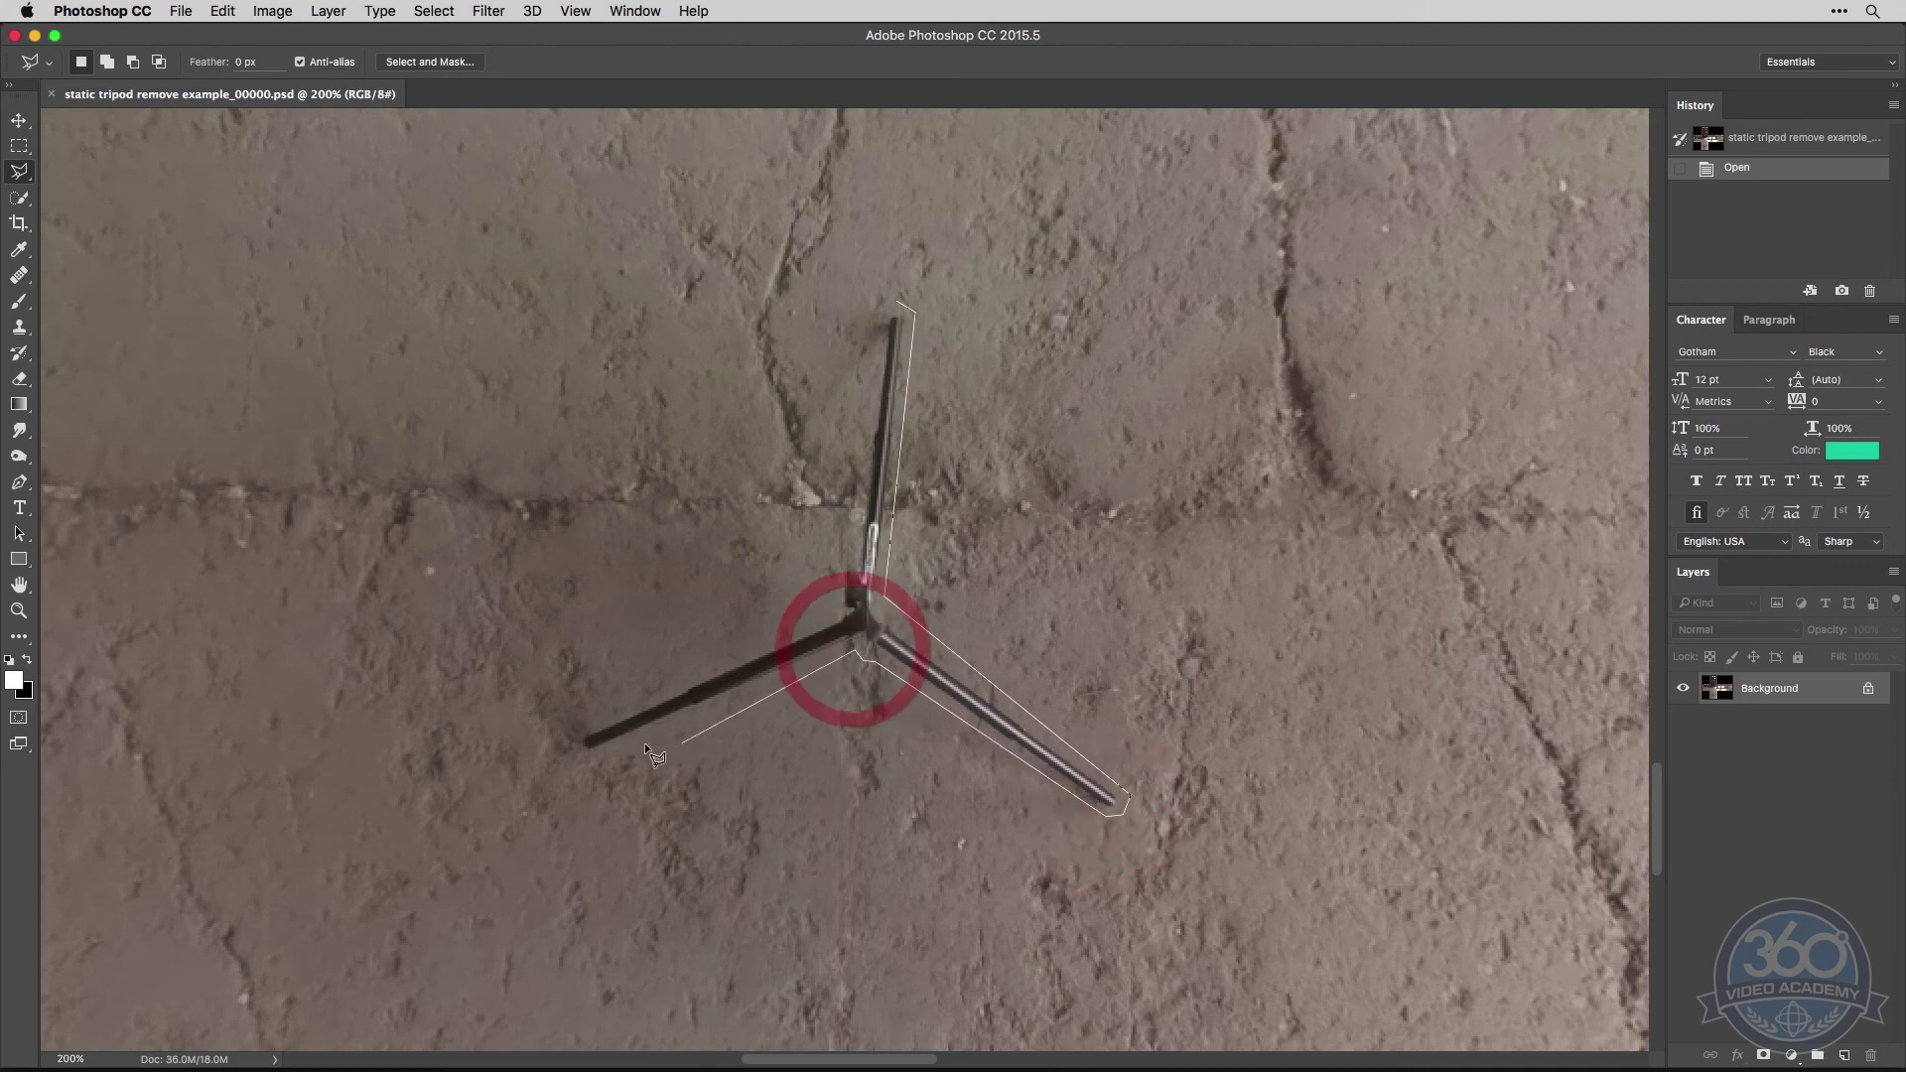
click(584, 758)
click(554, 739)
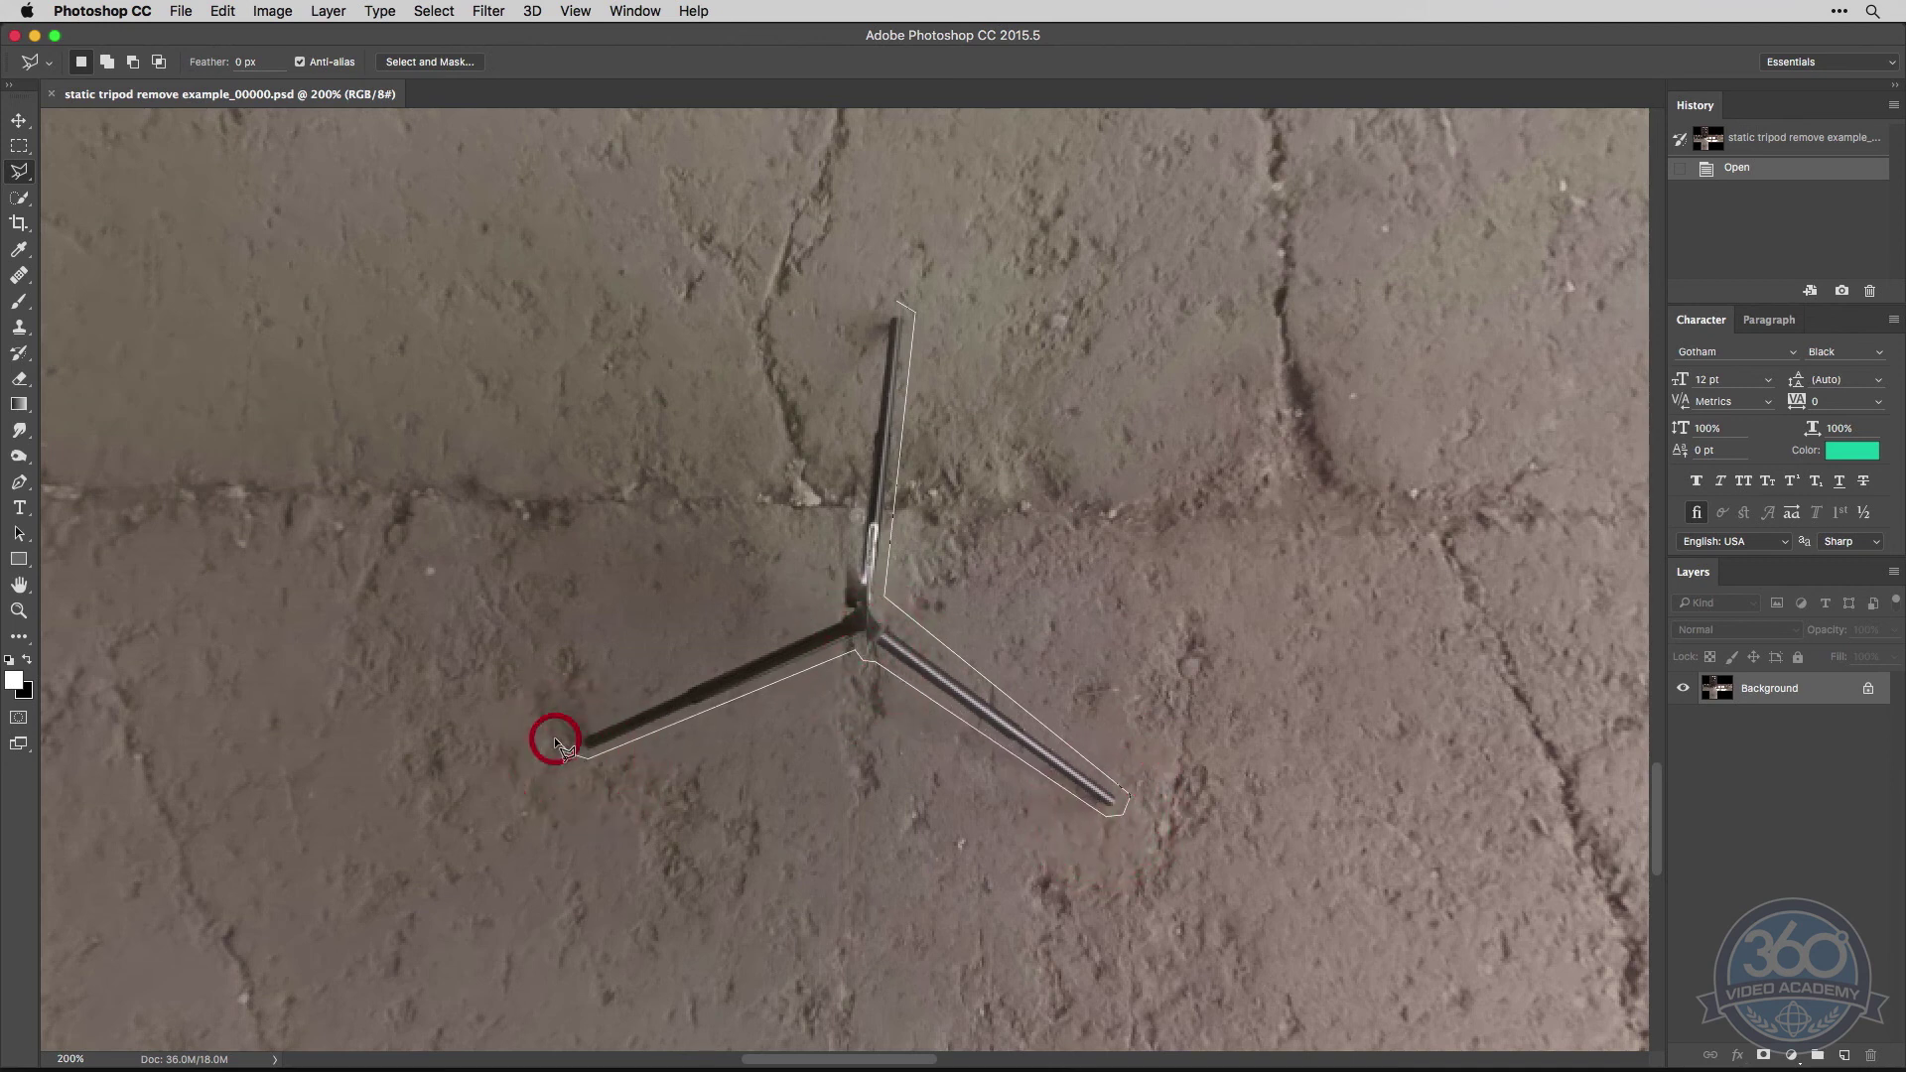
click(525, 689)
click(526, 658)
click(594, 716)
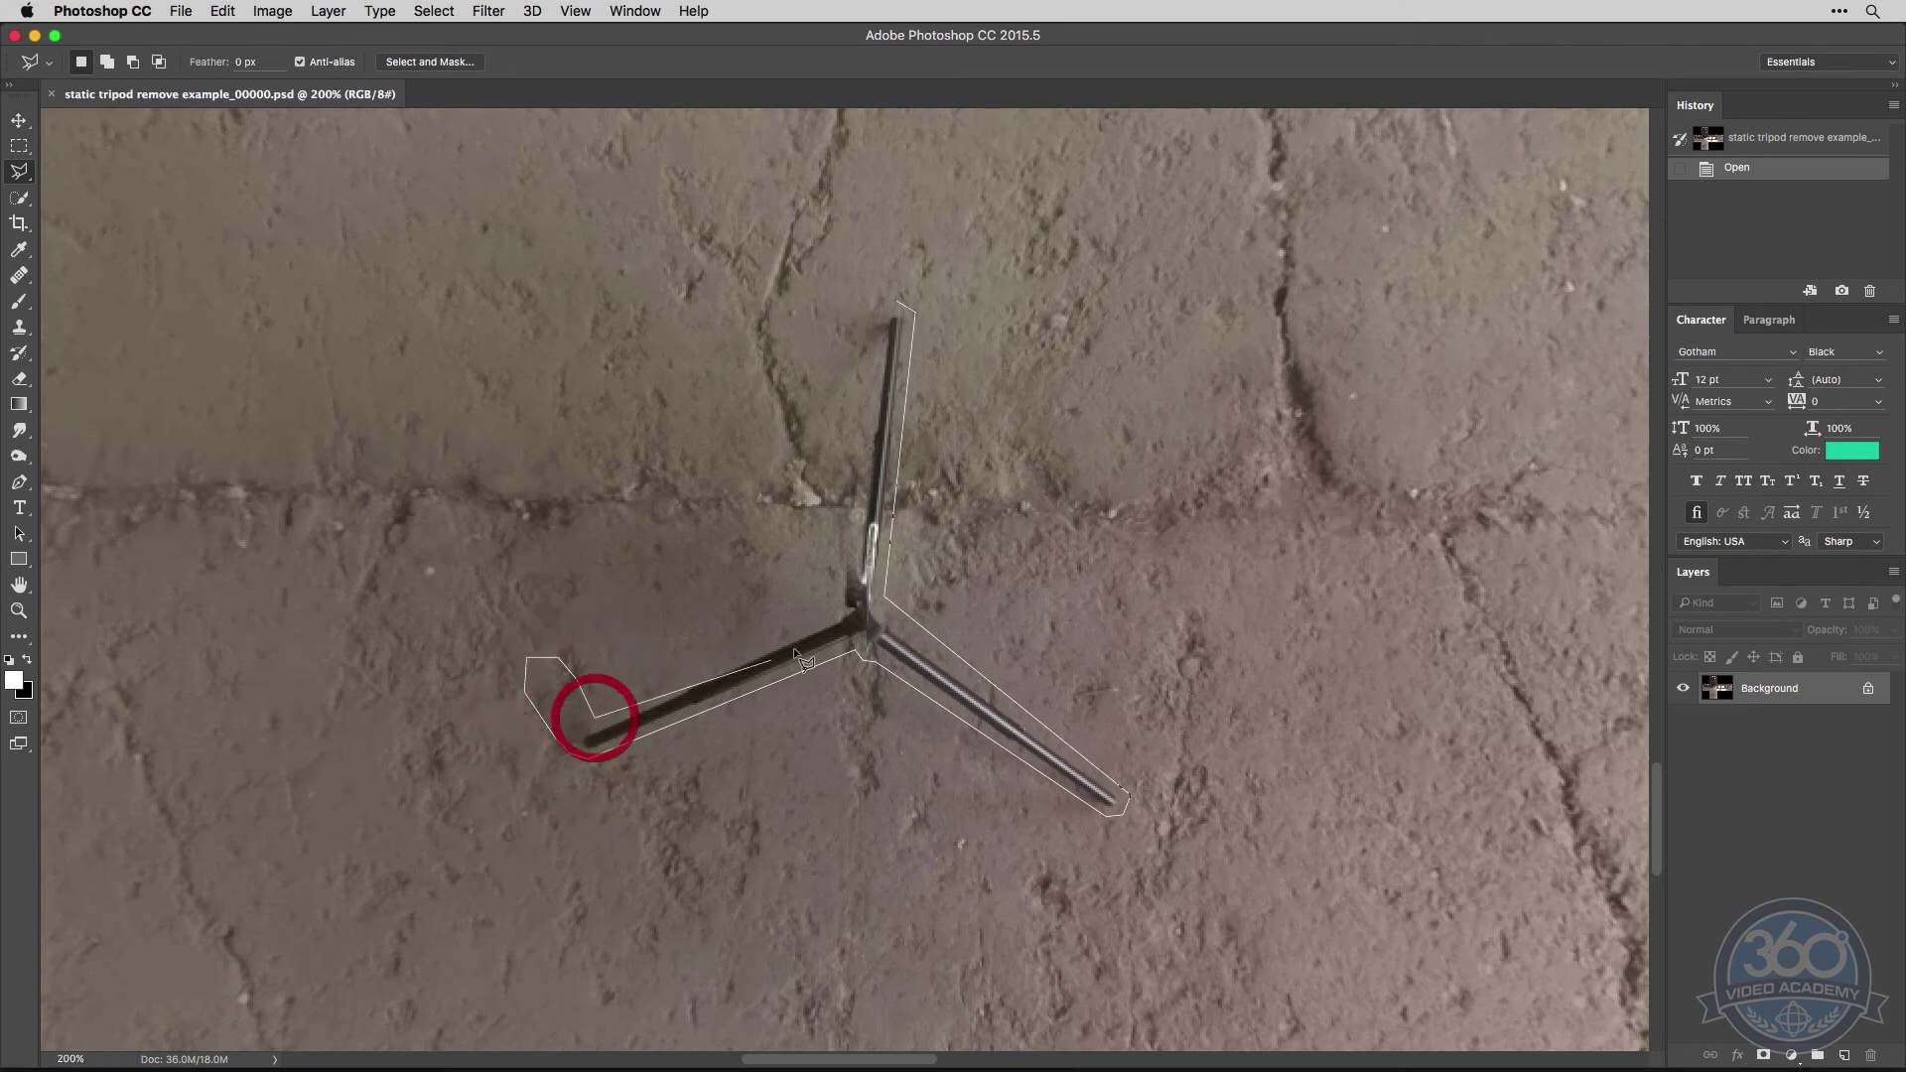
click(831, 611)
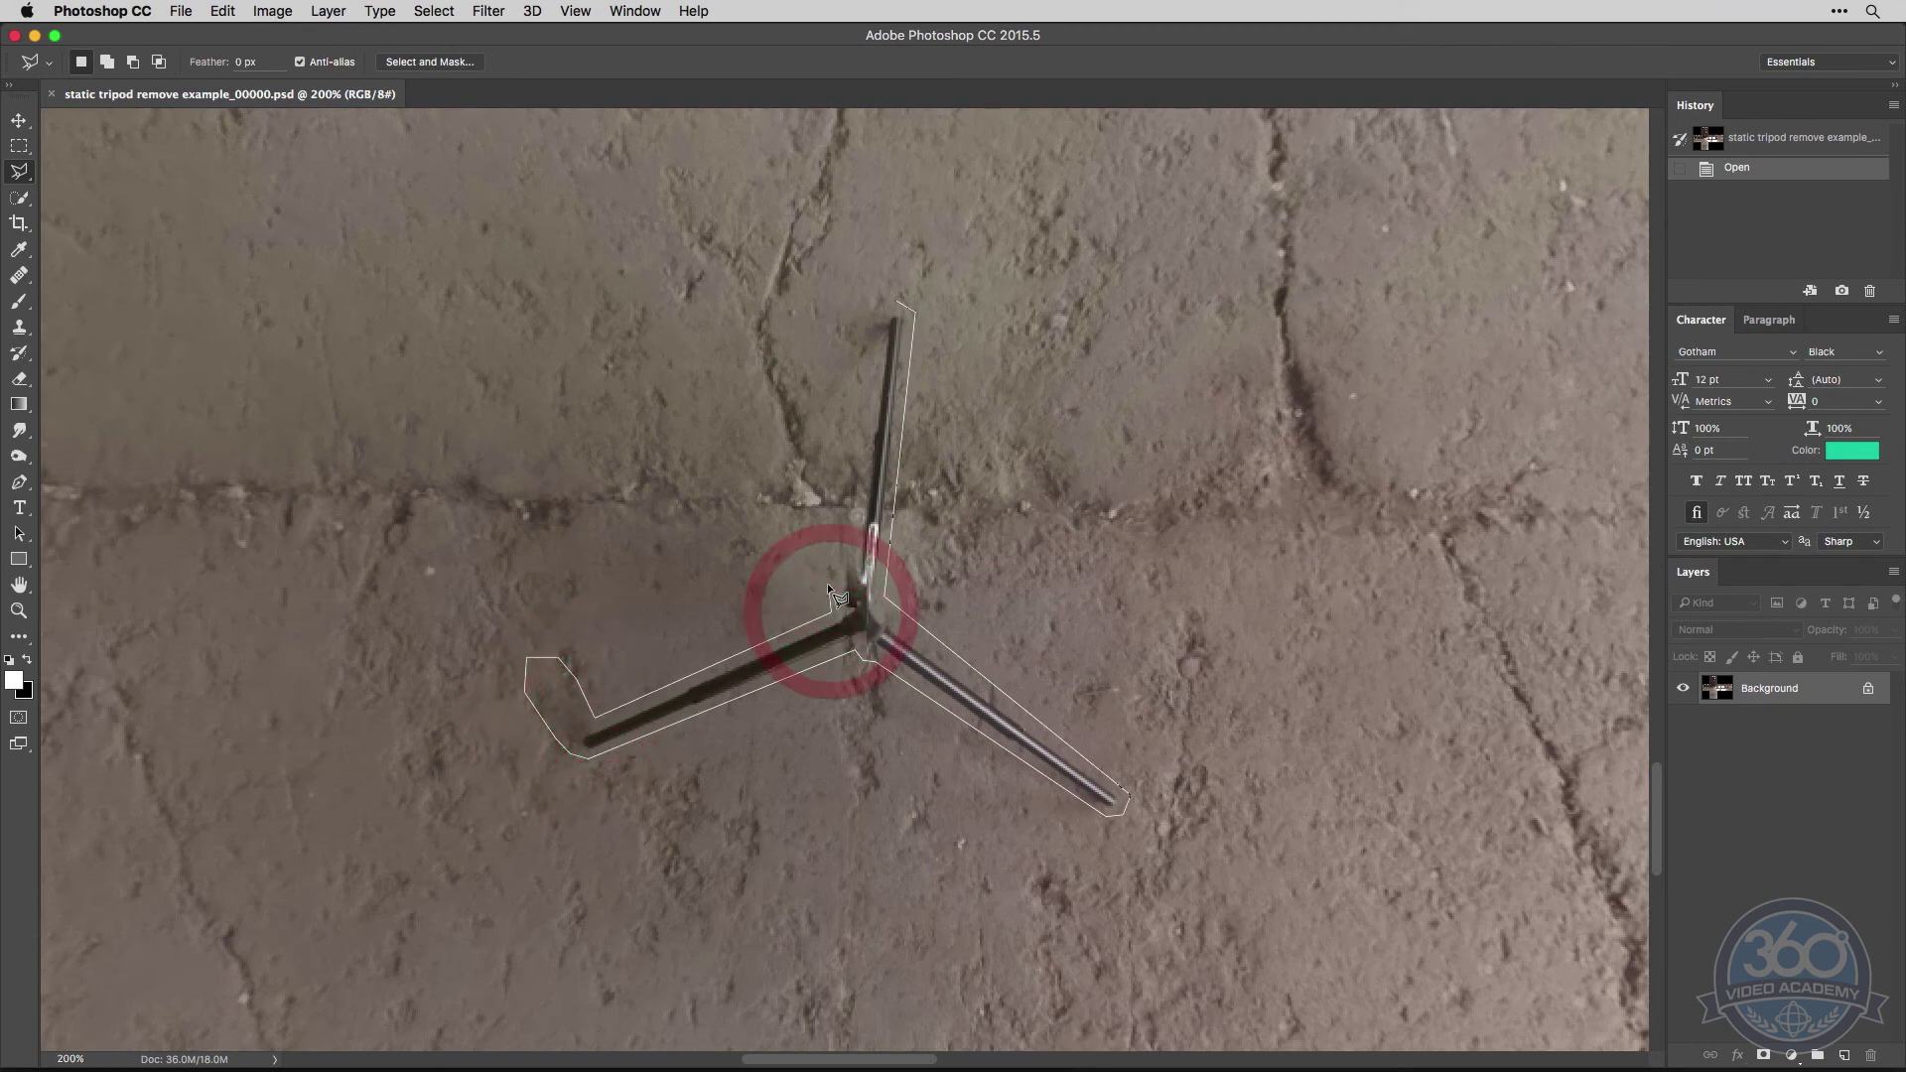
click(828, 414)
click(803, 414)
click(798, 396)
click(814, 379)
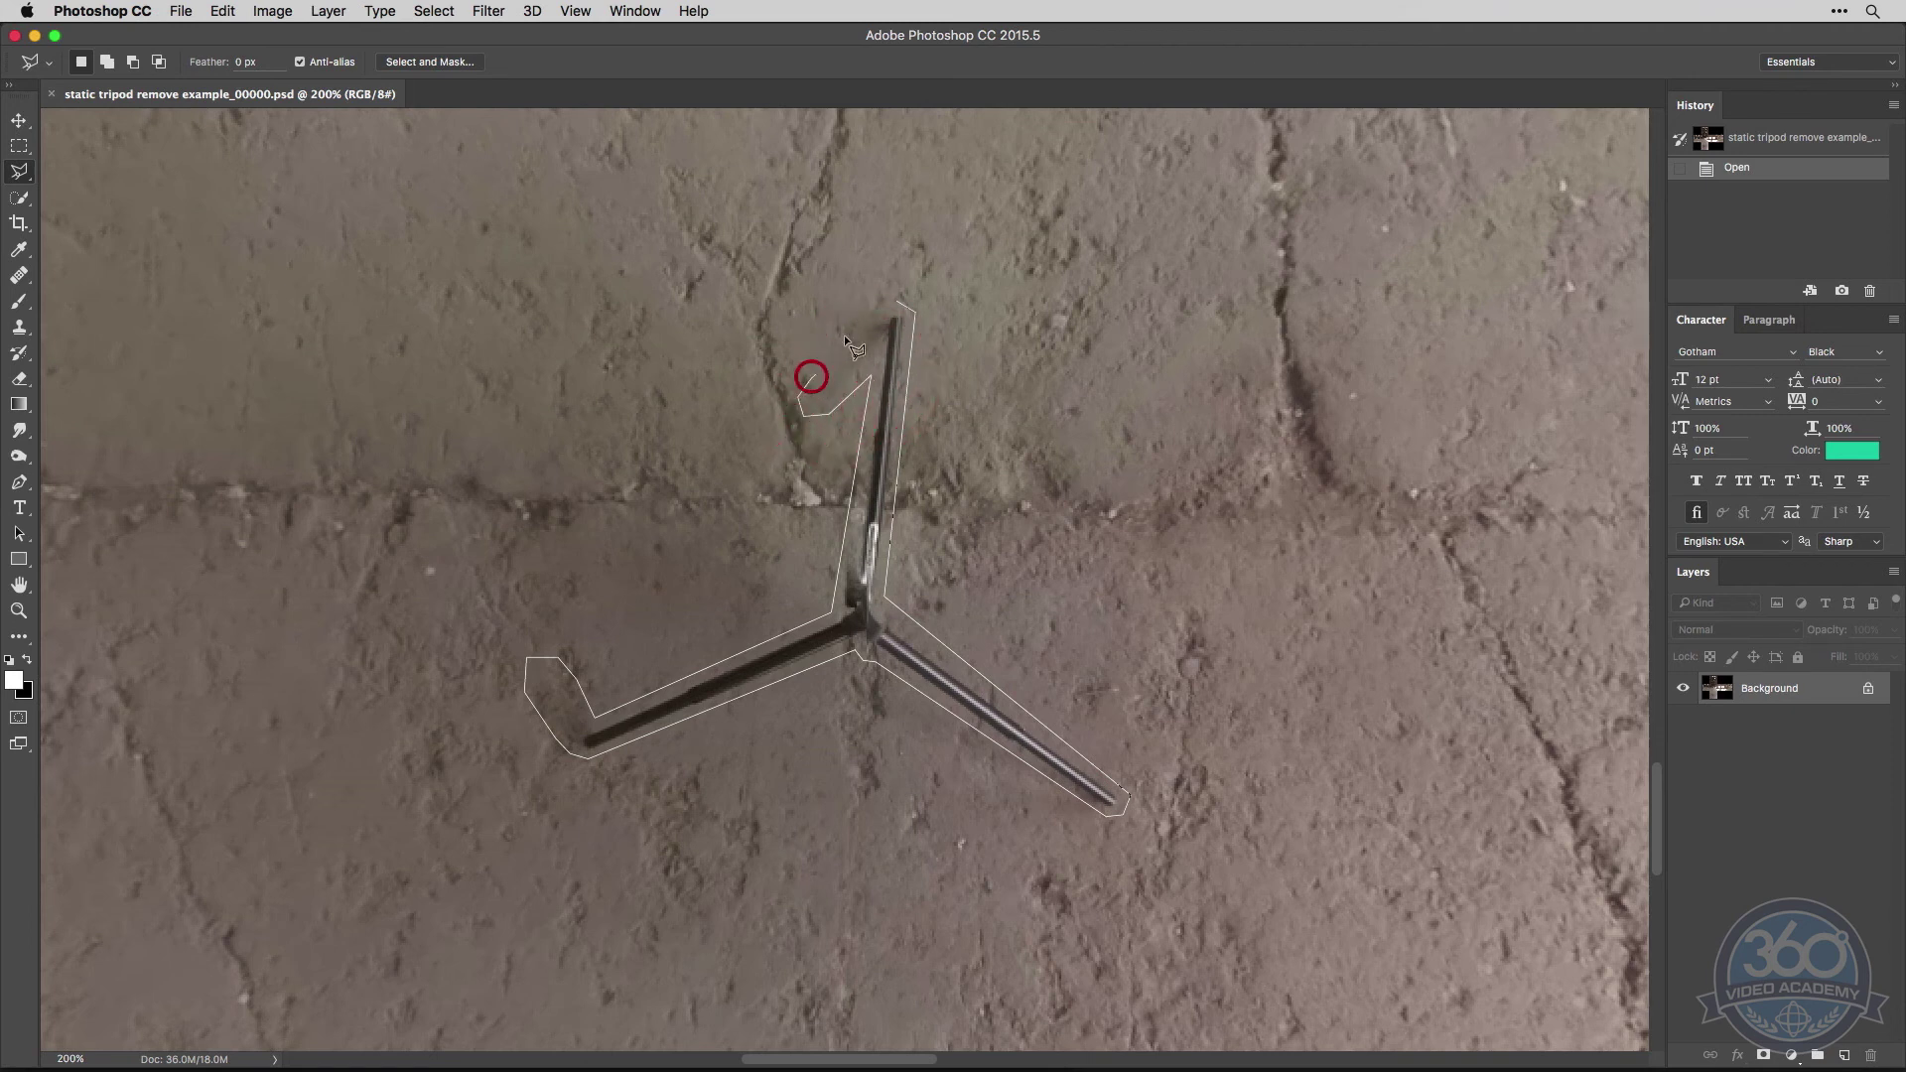
click(895, 300)
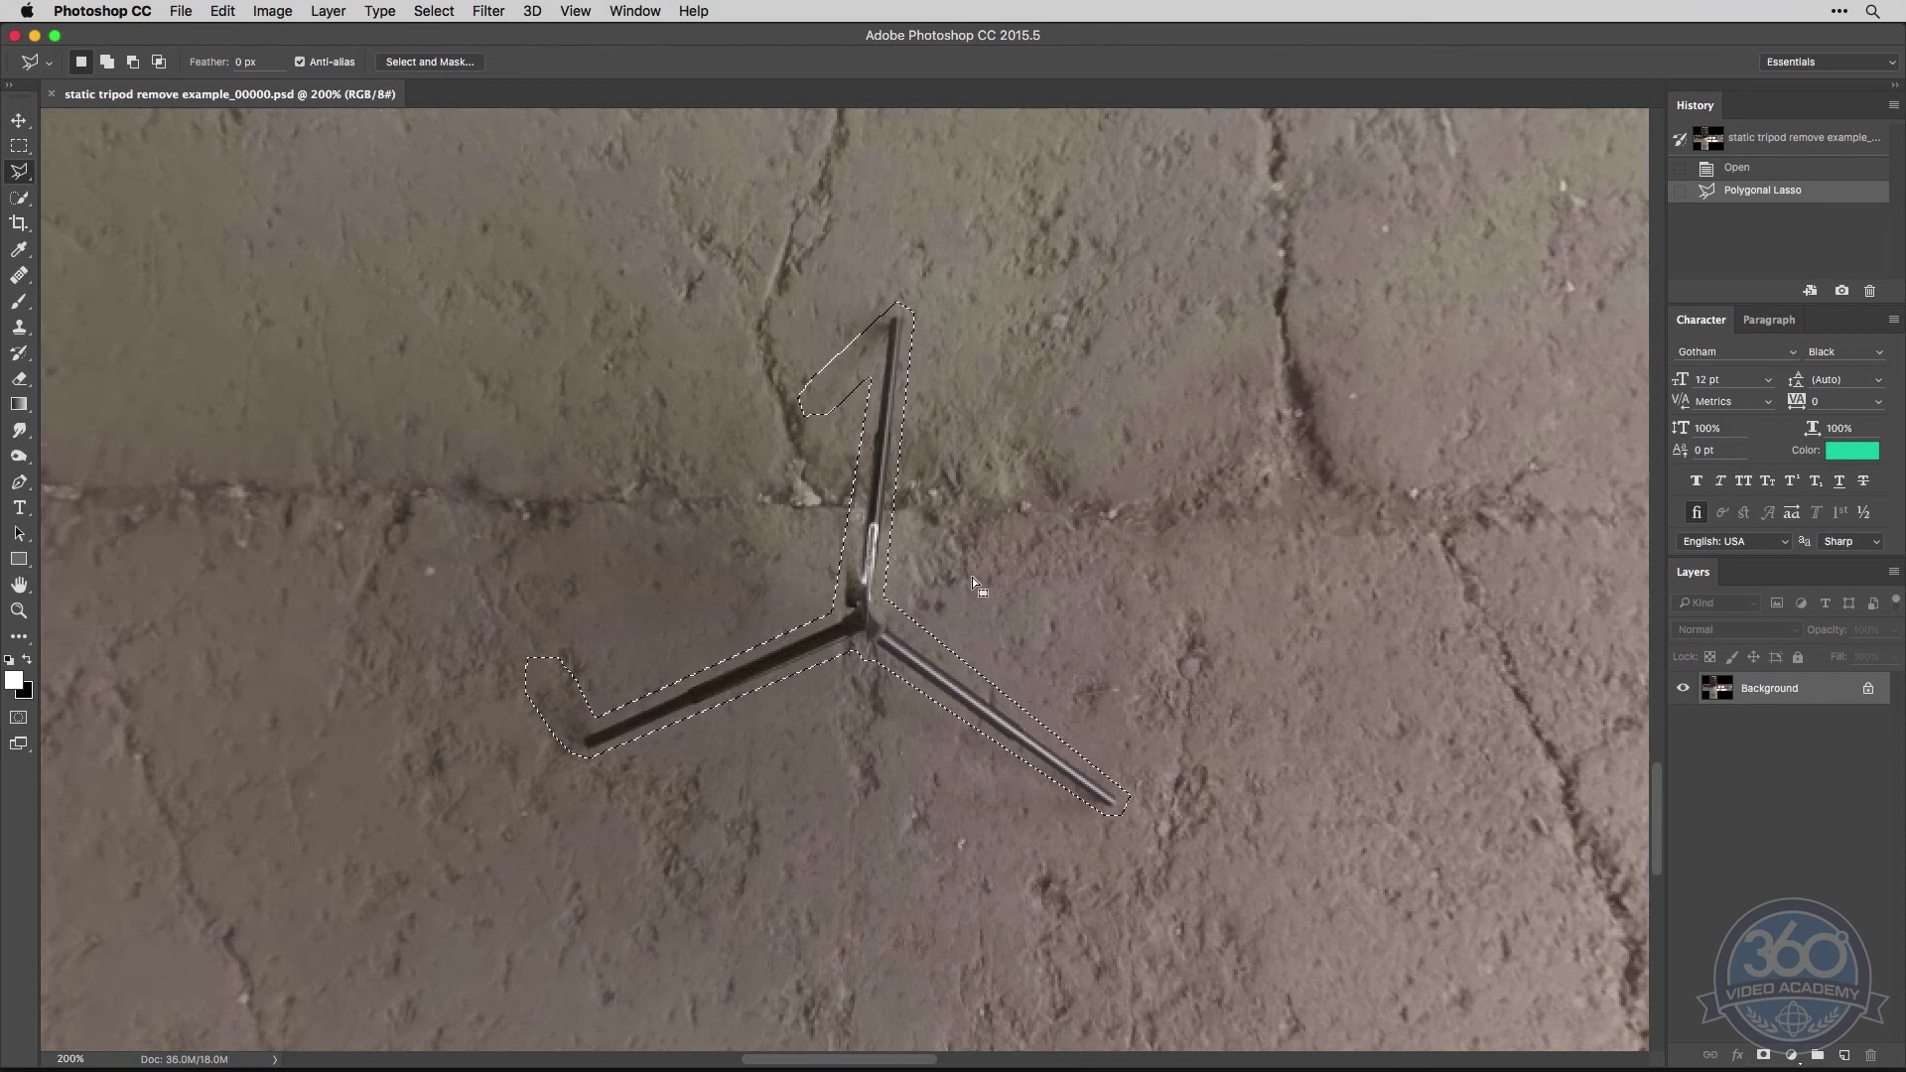
Step: Fill the tripod selection with Content-Aware contents and deselect it
key(z)
alt+click(956, 622)
alt+click(992, 618)
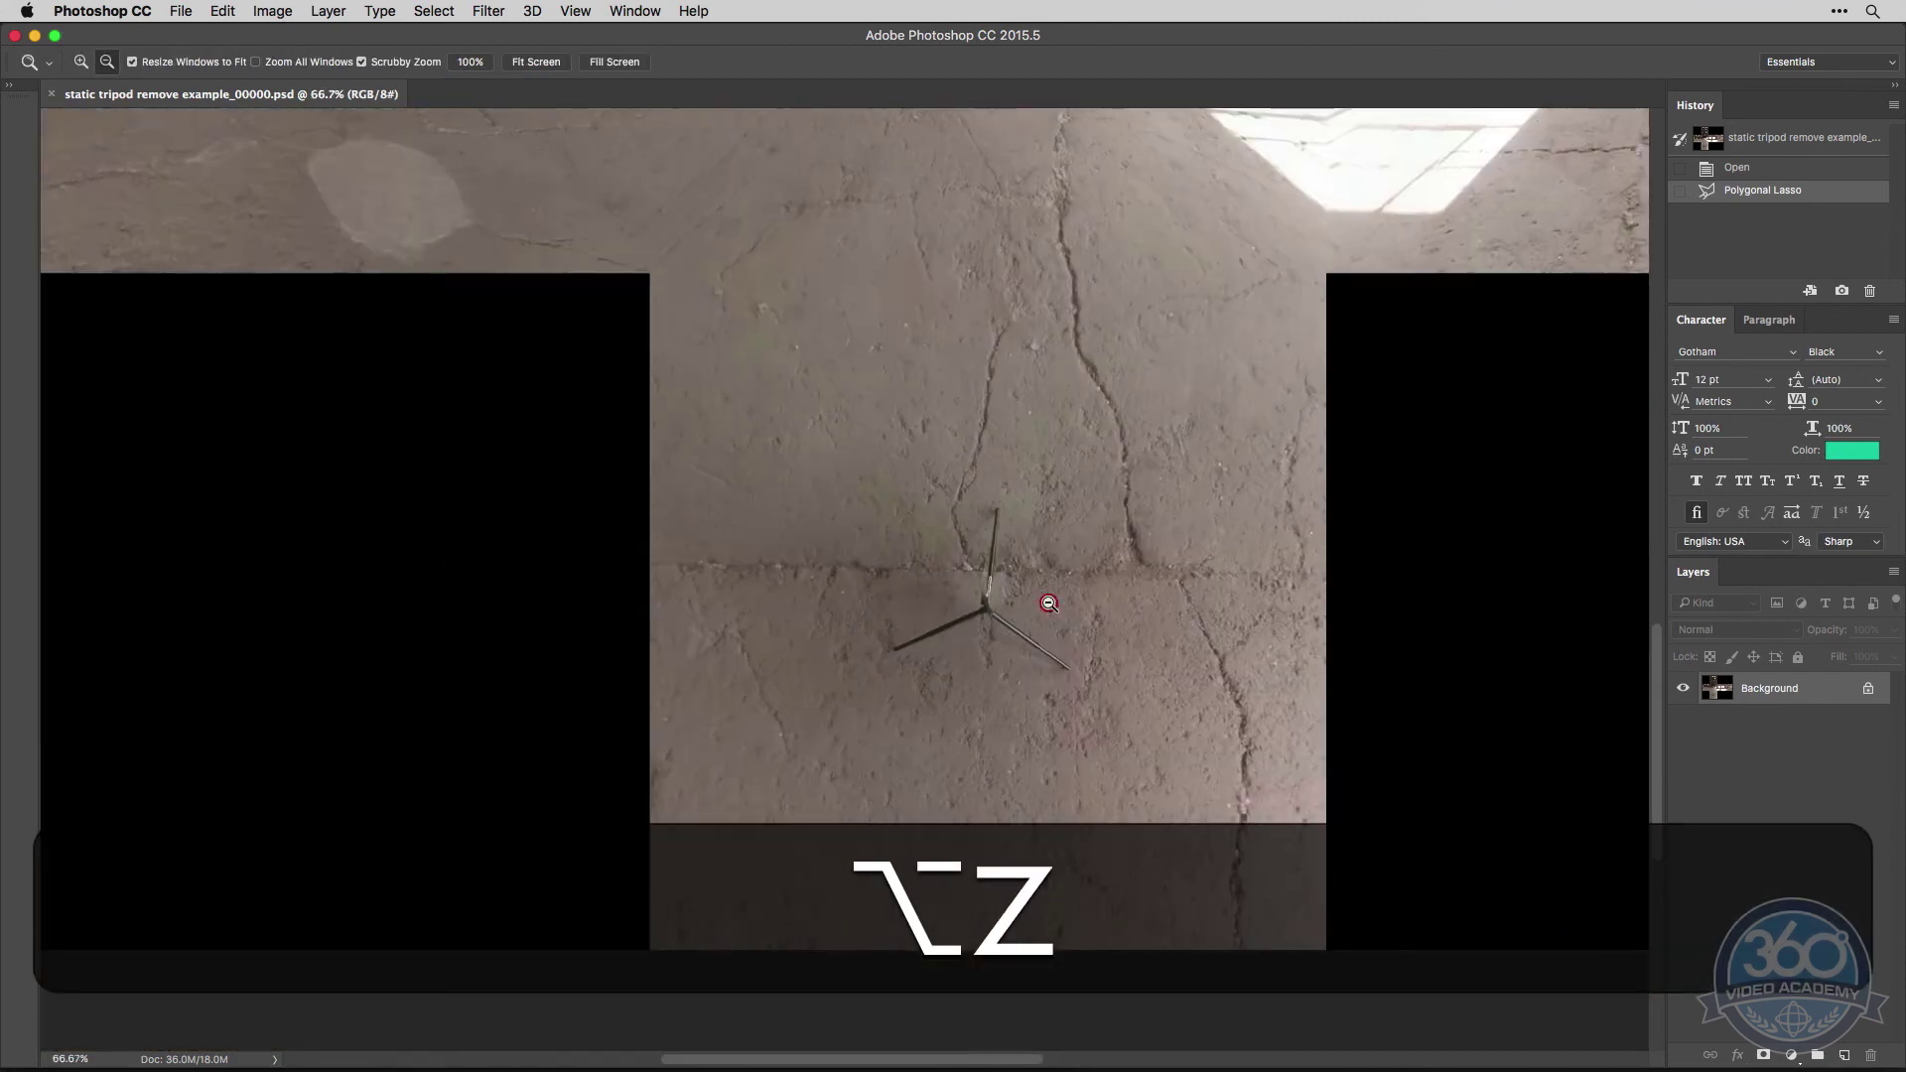
alt+click(1031, 616)
drag(1032, 615, 1029, 647)
key(v)
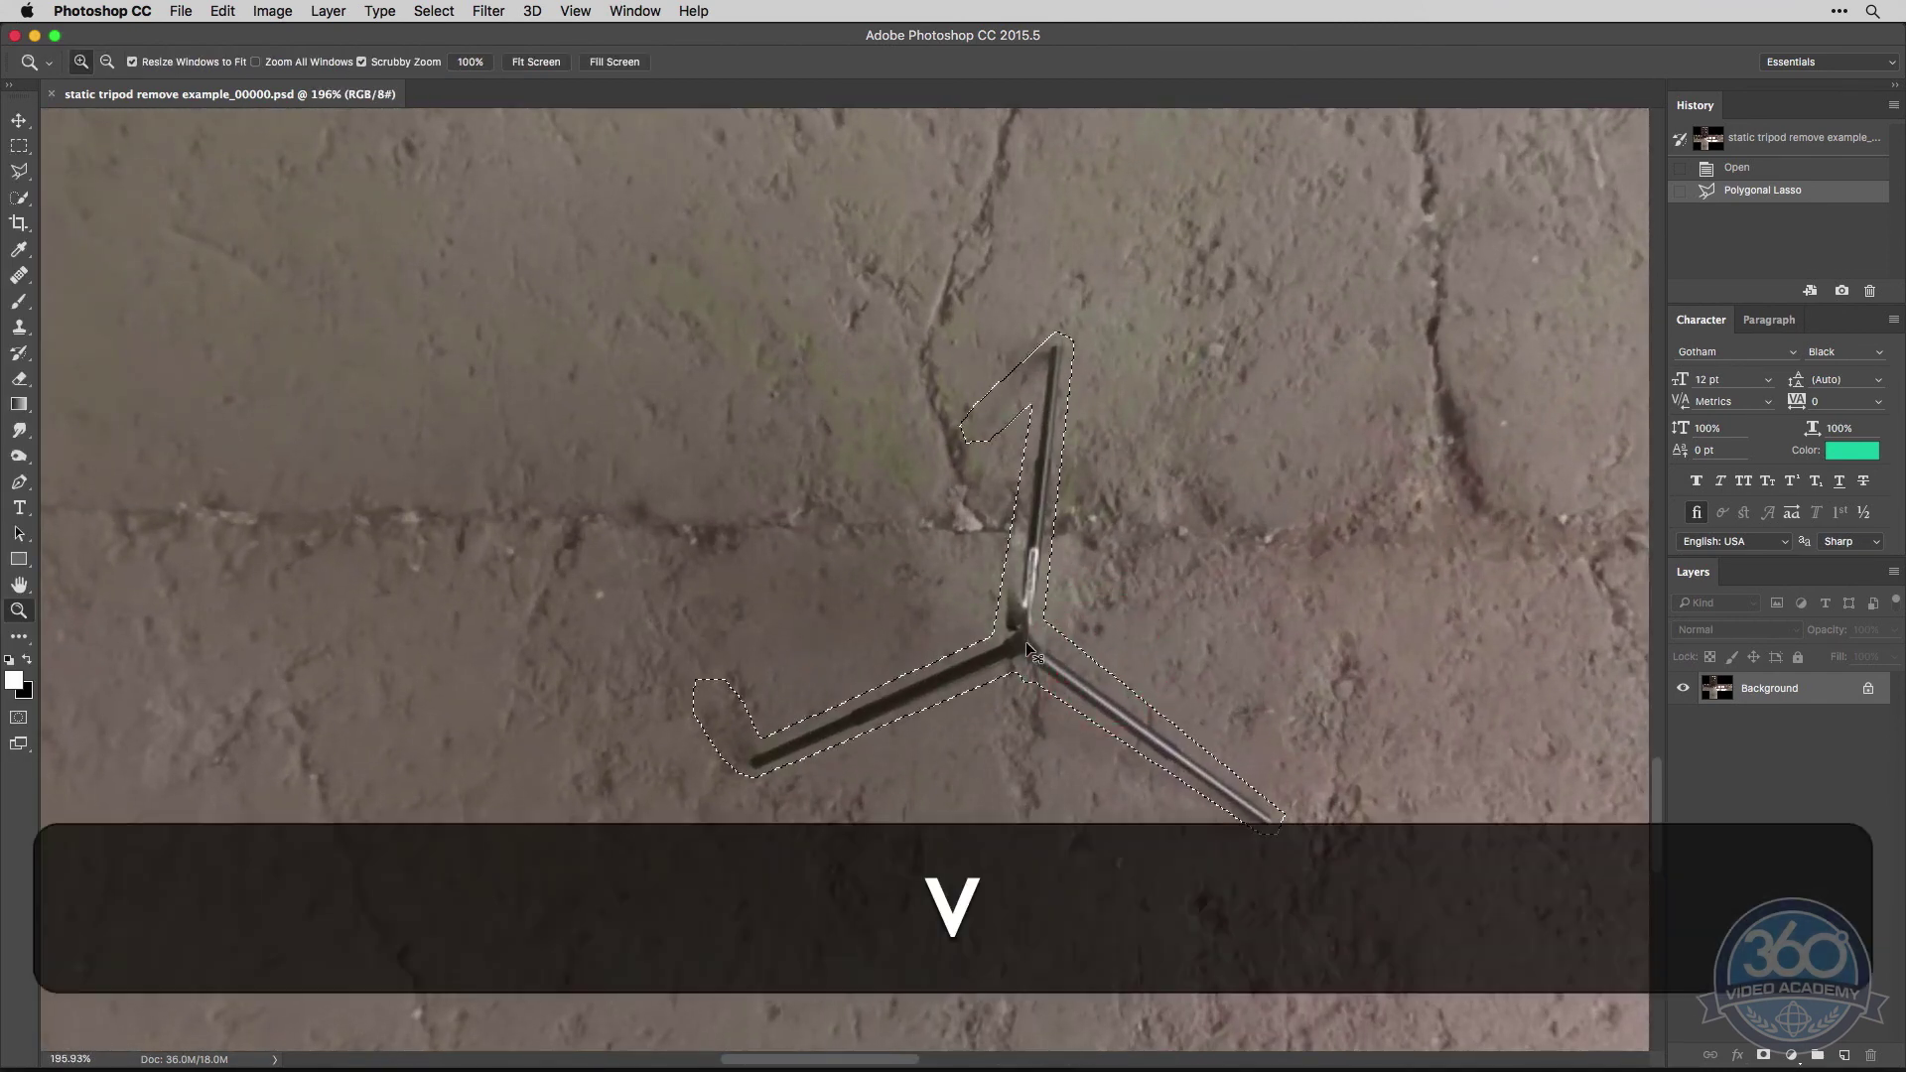
click(1023, 641)
key(w)
right_click(1020, 637)
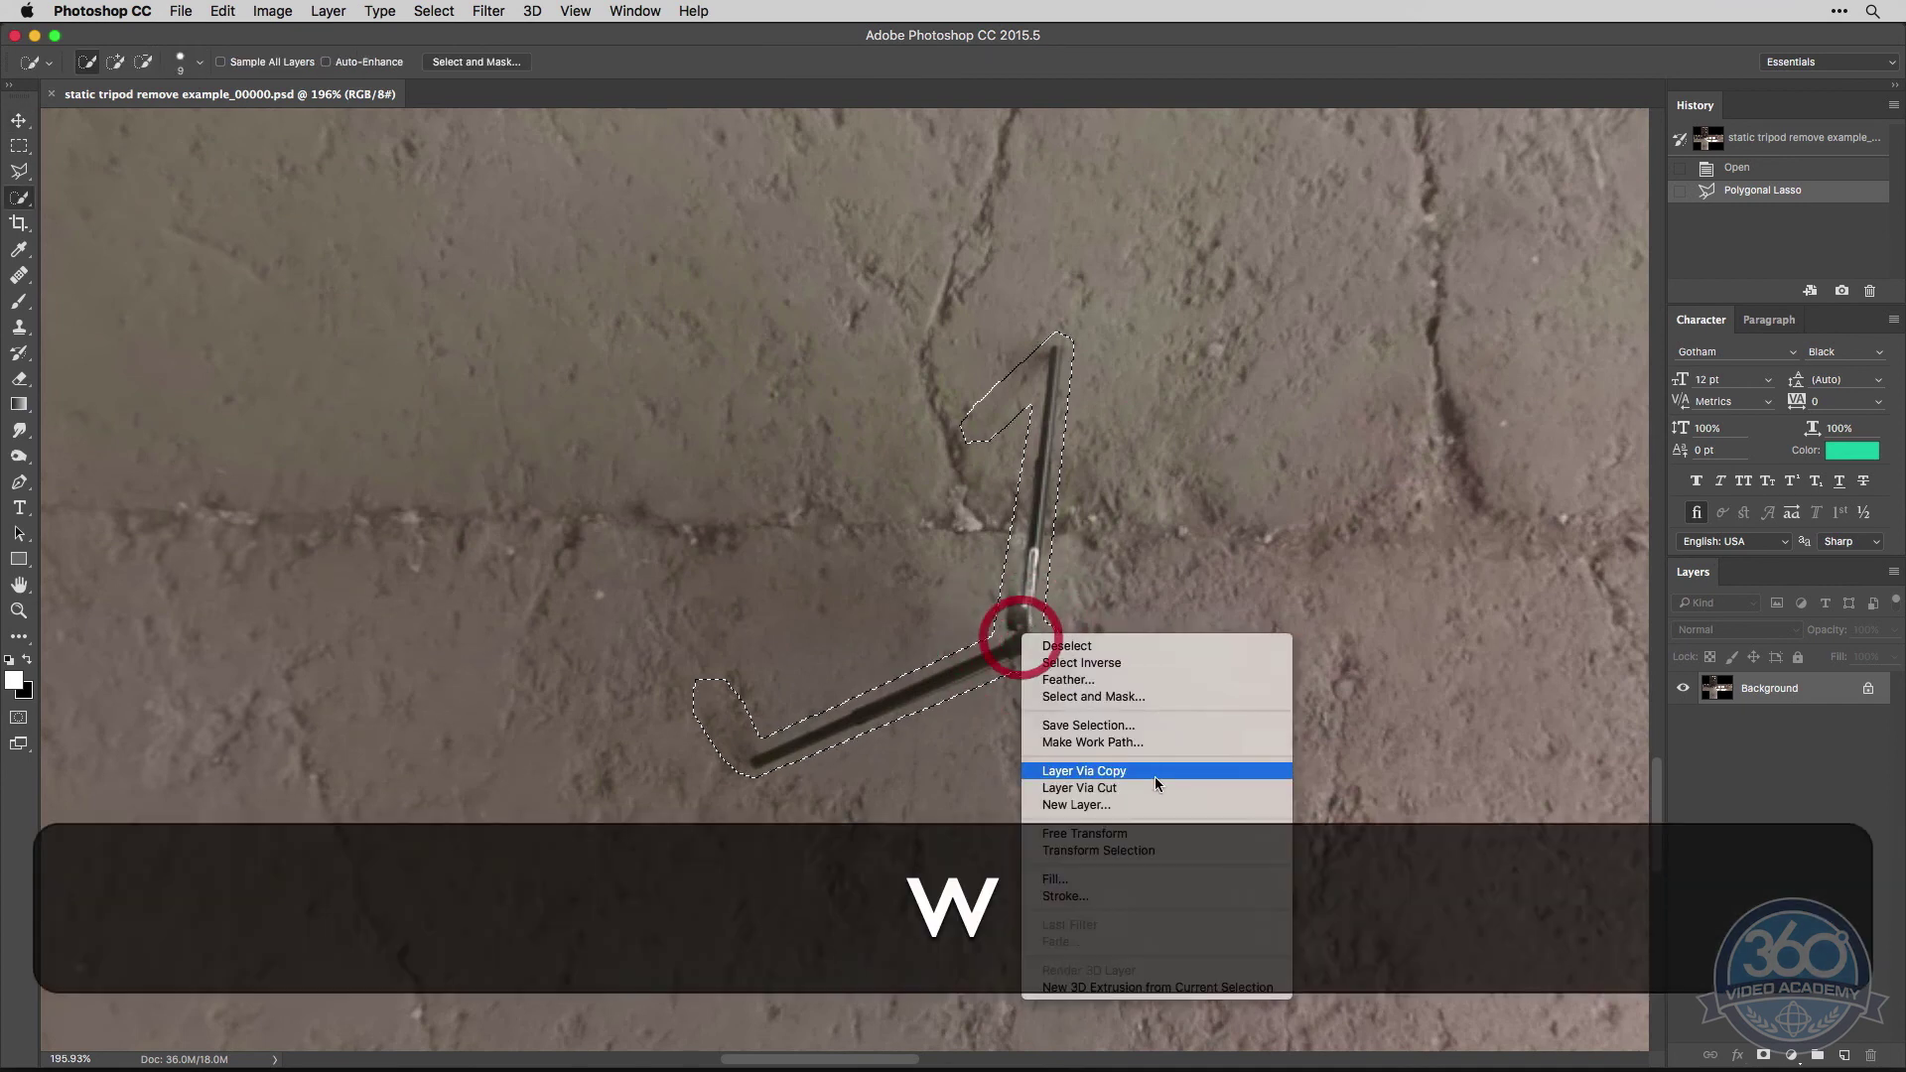
click(1041, 879)
drag(1147, 283, 482, 283)
click(551, 314)
click(552, 312)
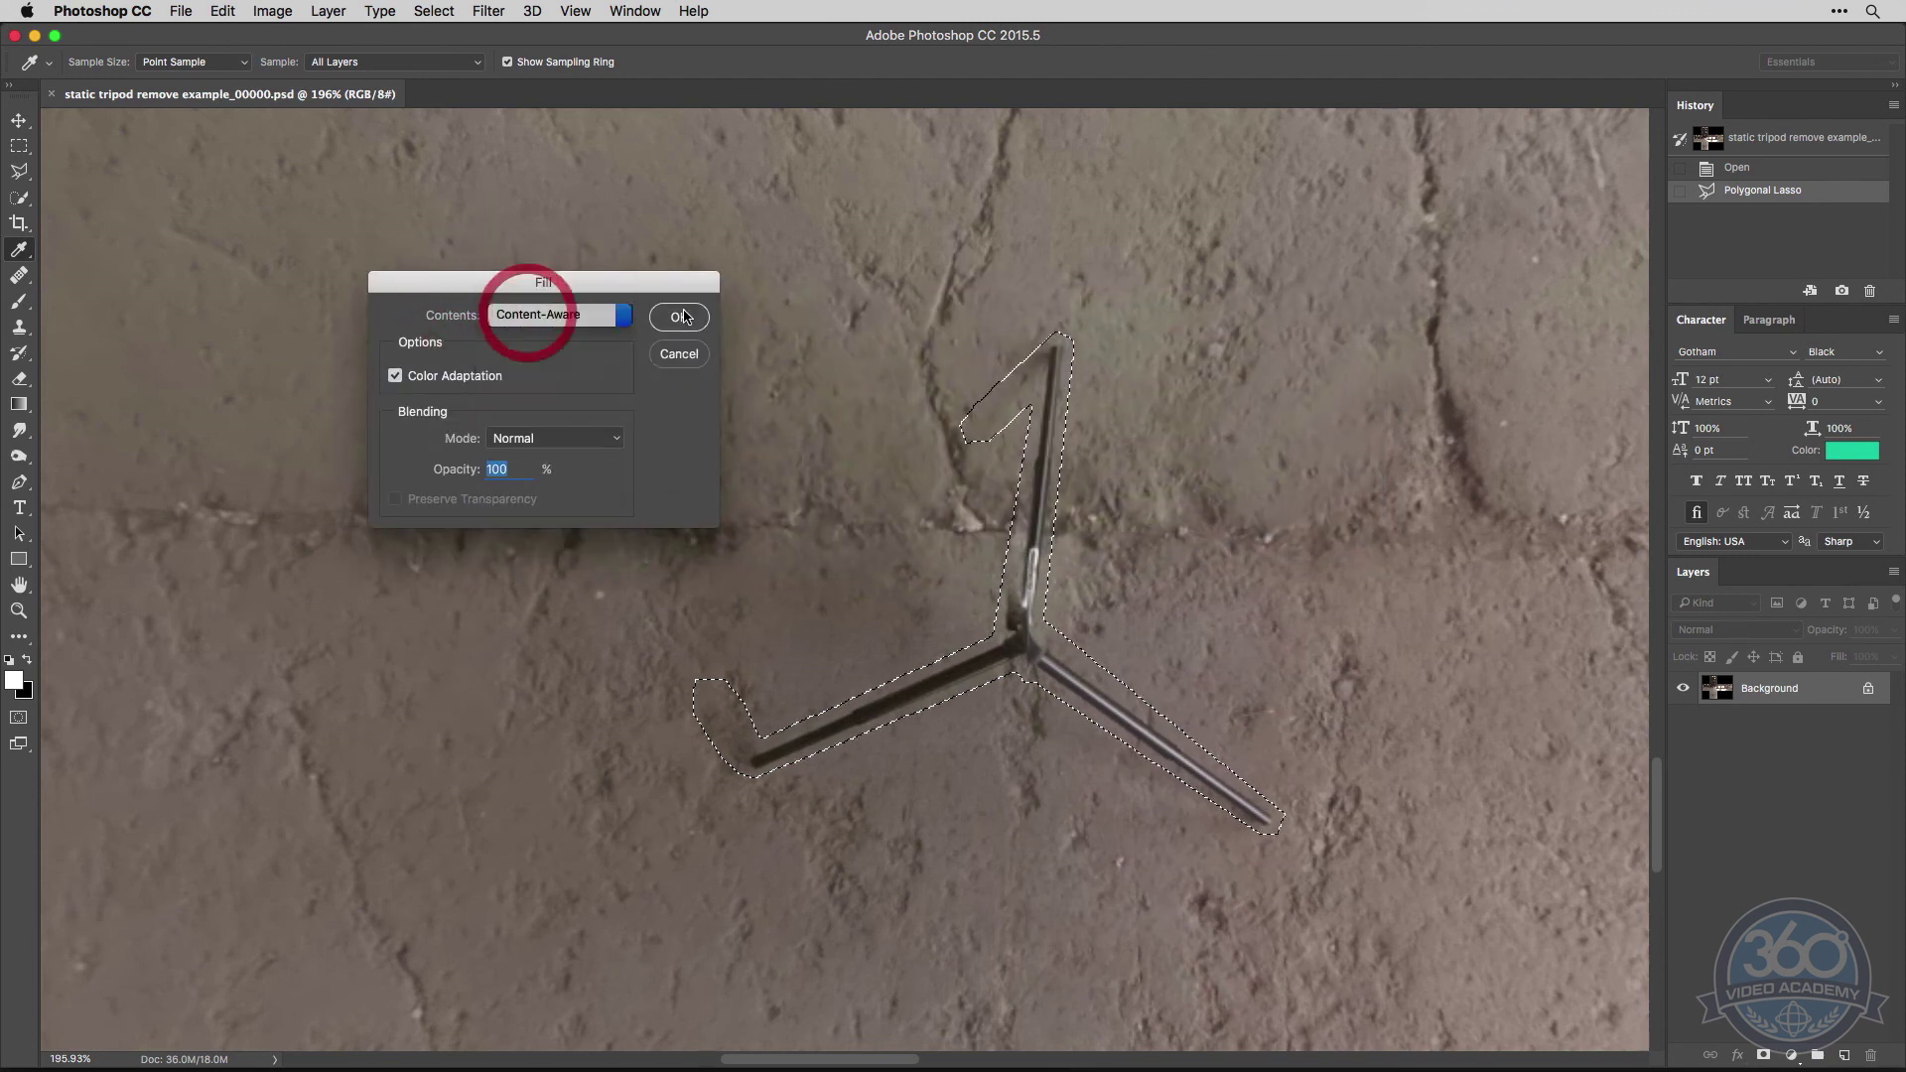
click(679, 318)
key(w)
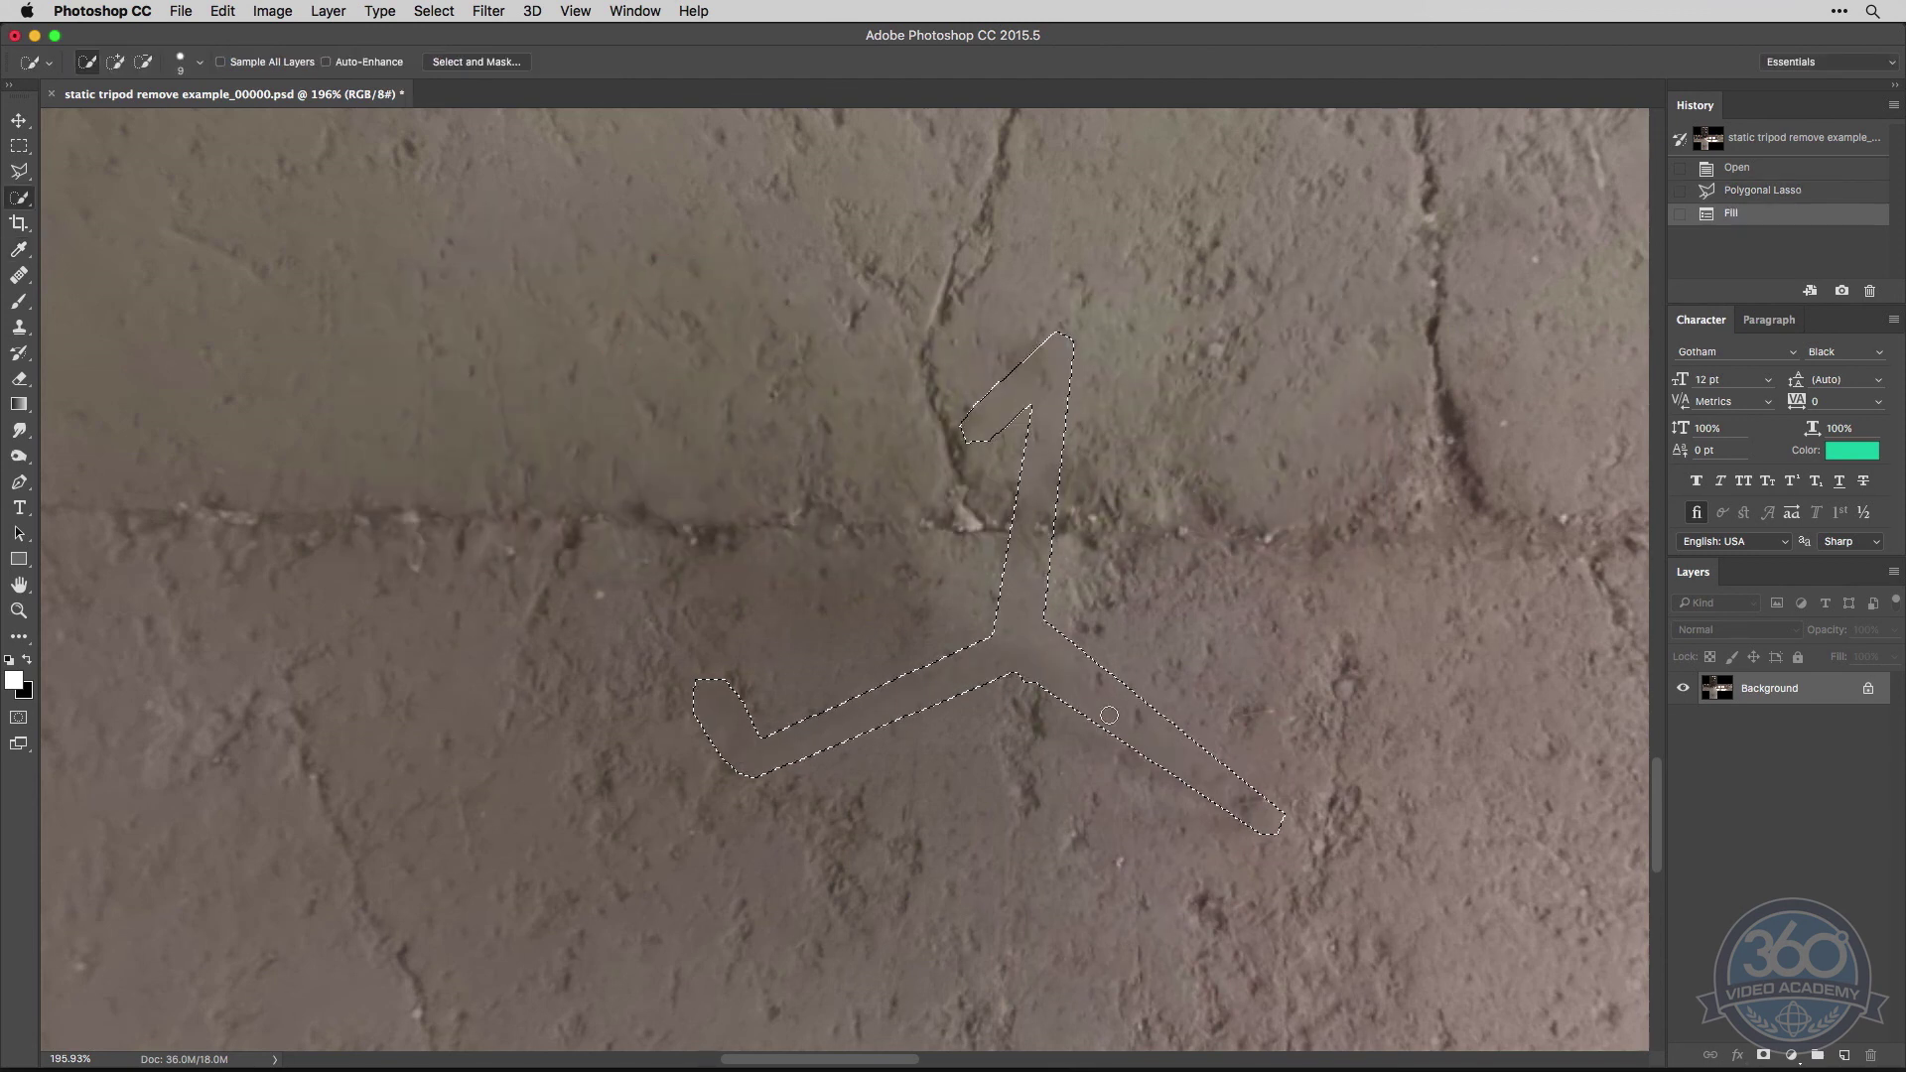
key(super+d)
Step: Retouch the smudged traces of the filled tripod legs with the Healing Brush, sampling clean concrete above the floor seam
key(z)
alt+click(1004, 655)
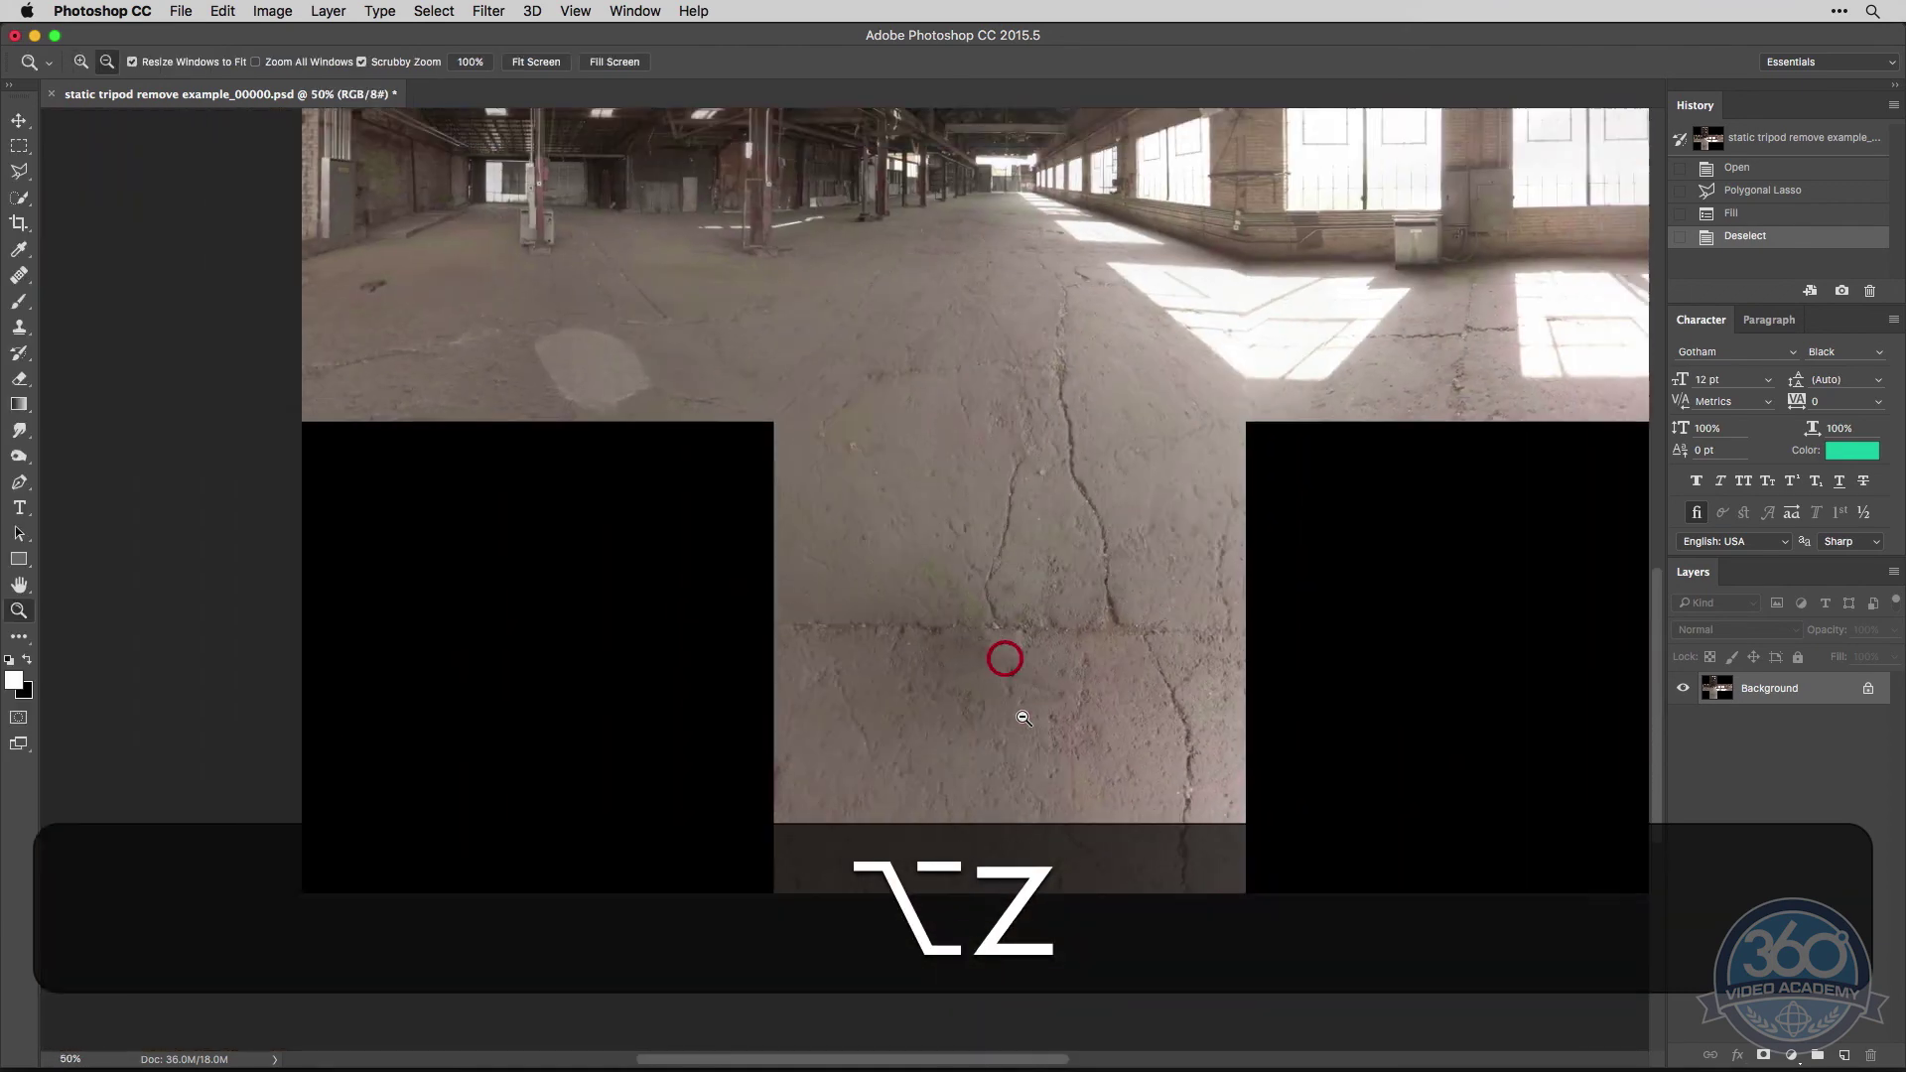
mouse_move(1022, 690)
mouse_down()
mouse_move(1021, 664)
mouse_move(1034, 713)
mouse_up()
key(j)
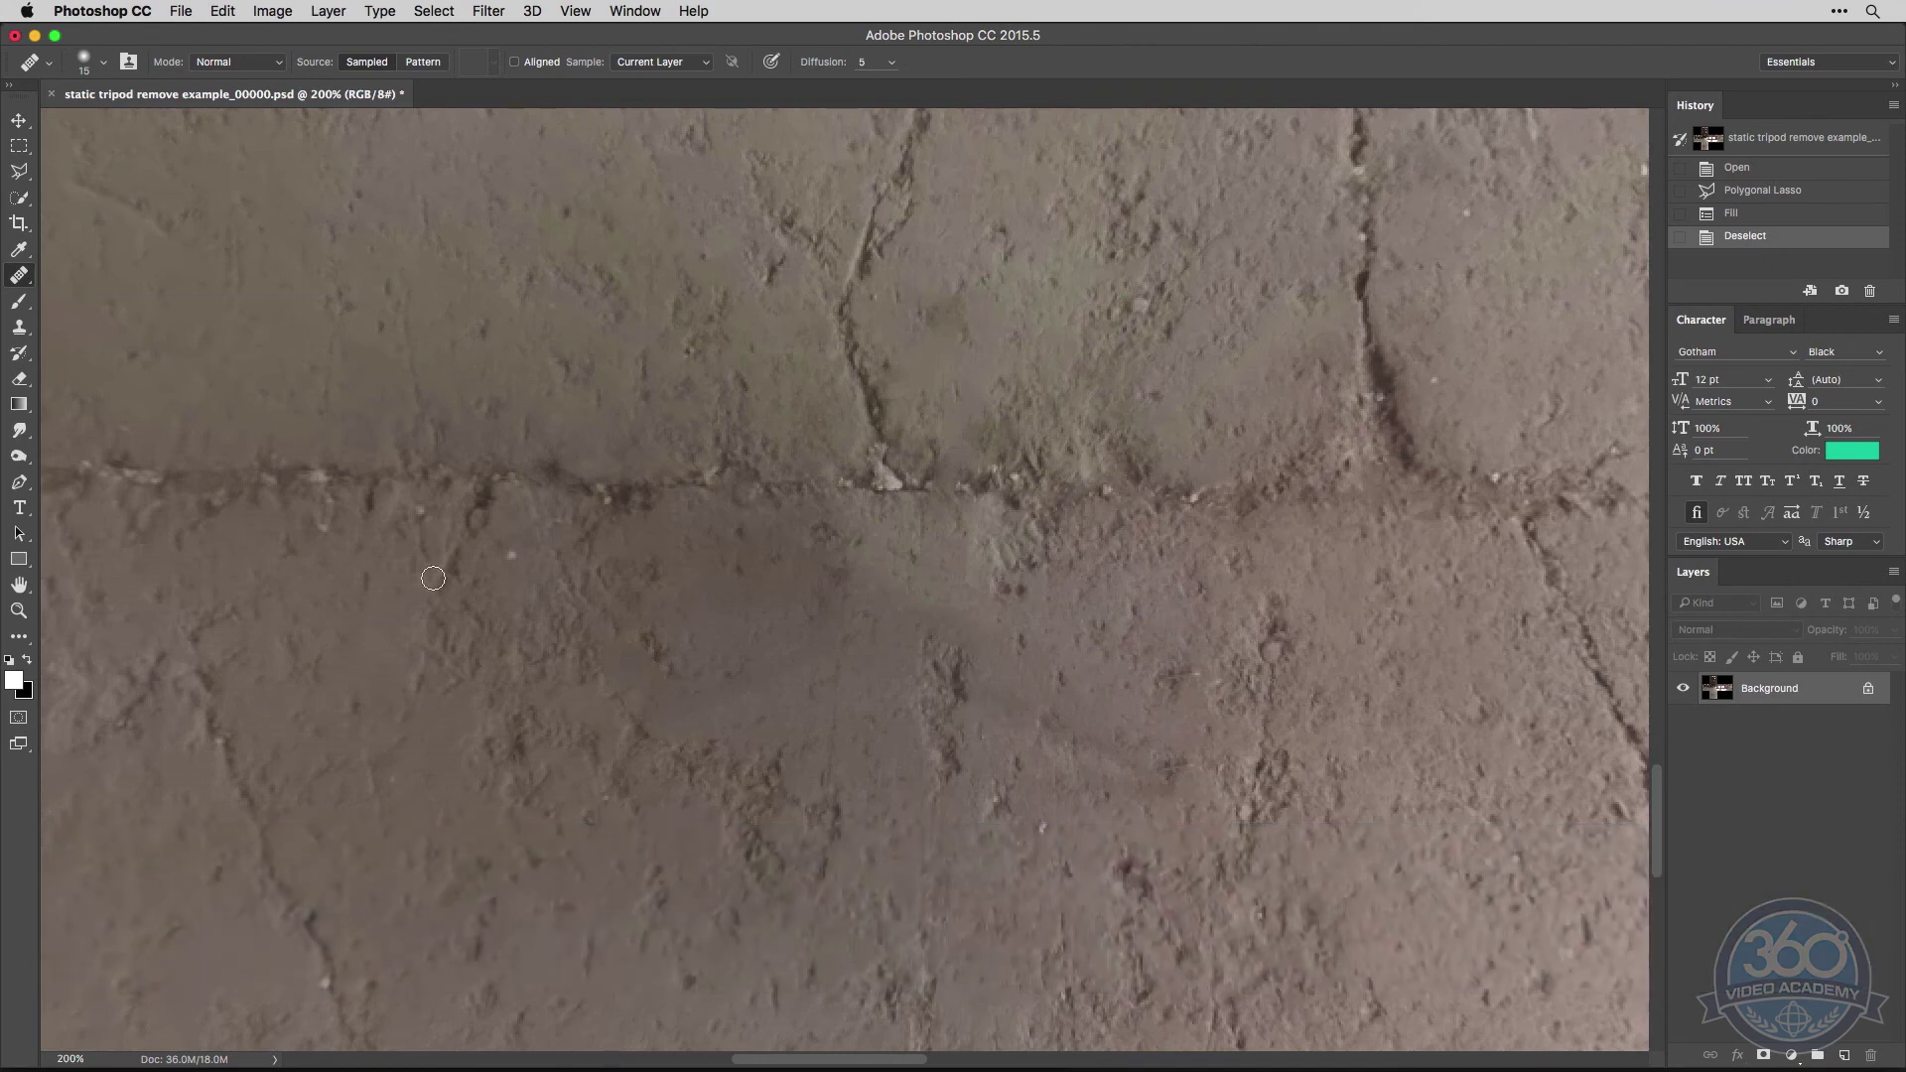
click(19, 275)
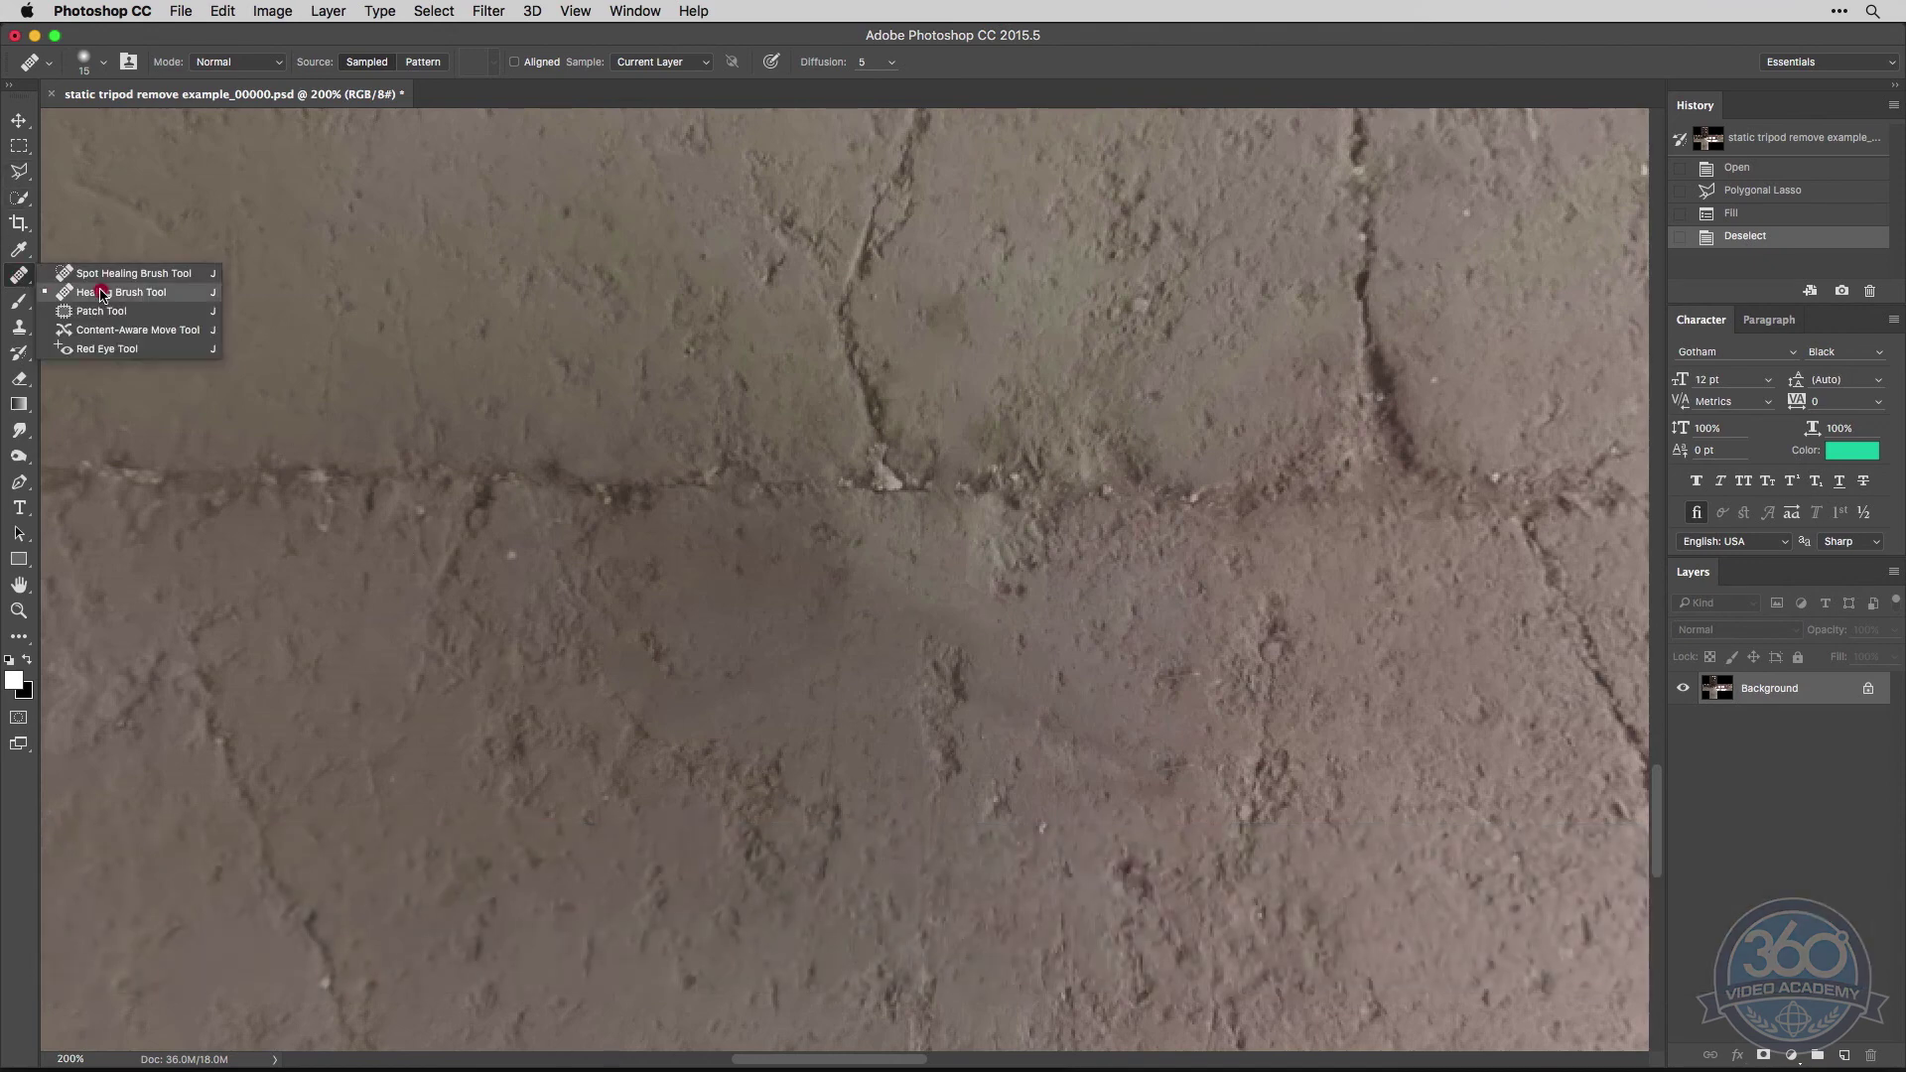
click(102, 294)
alt+click(765, 273)
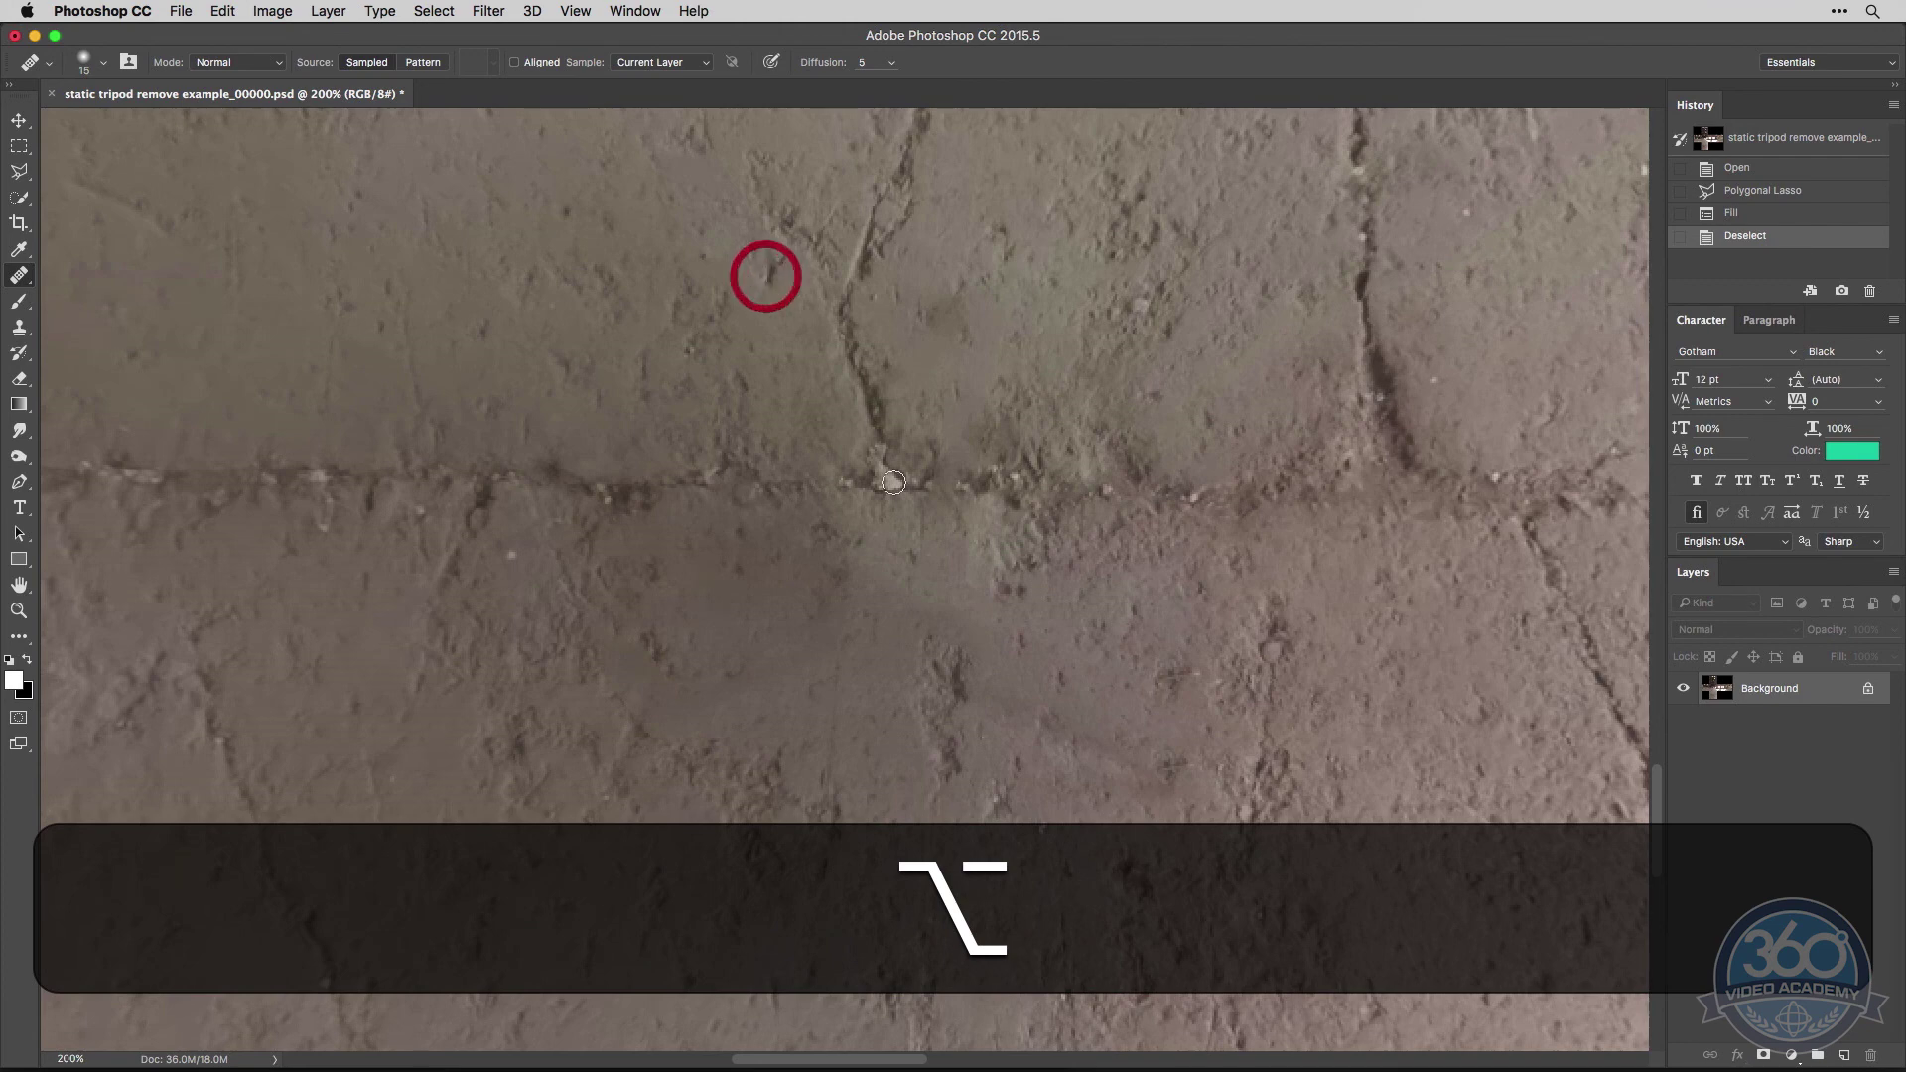
click(957, 646)
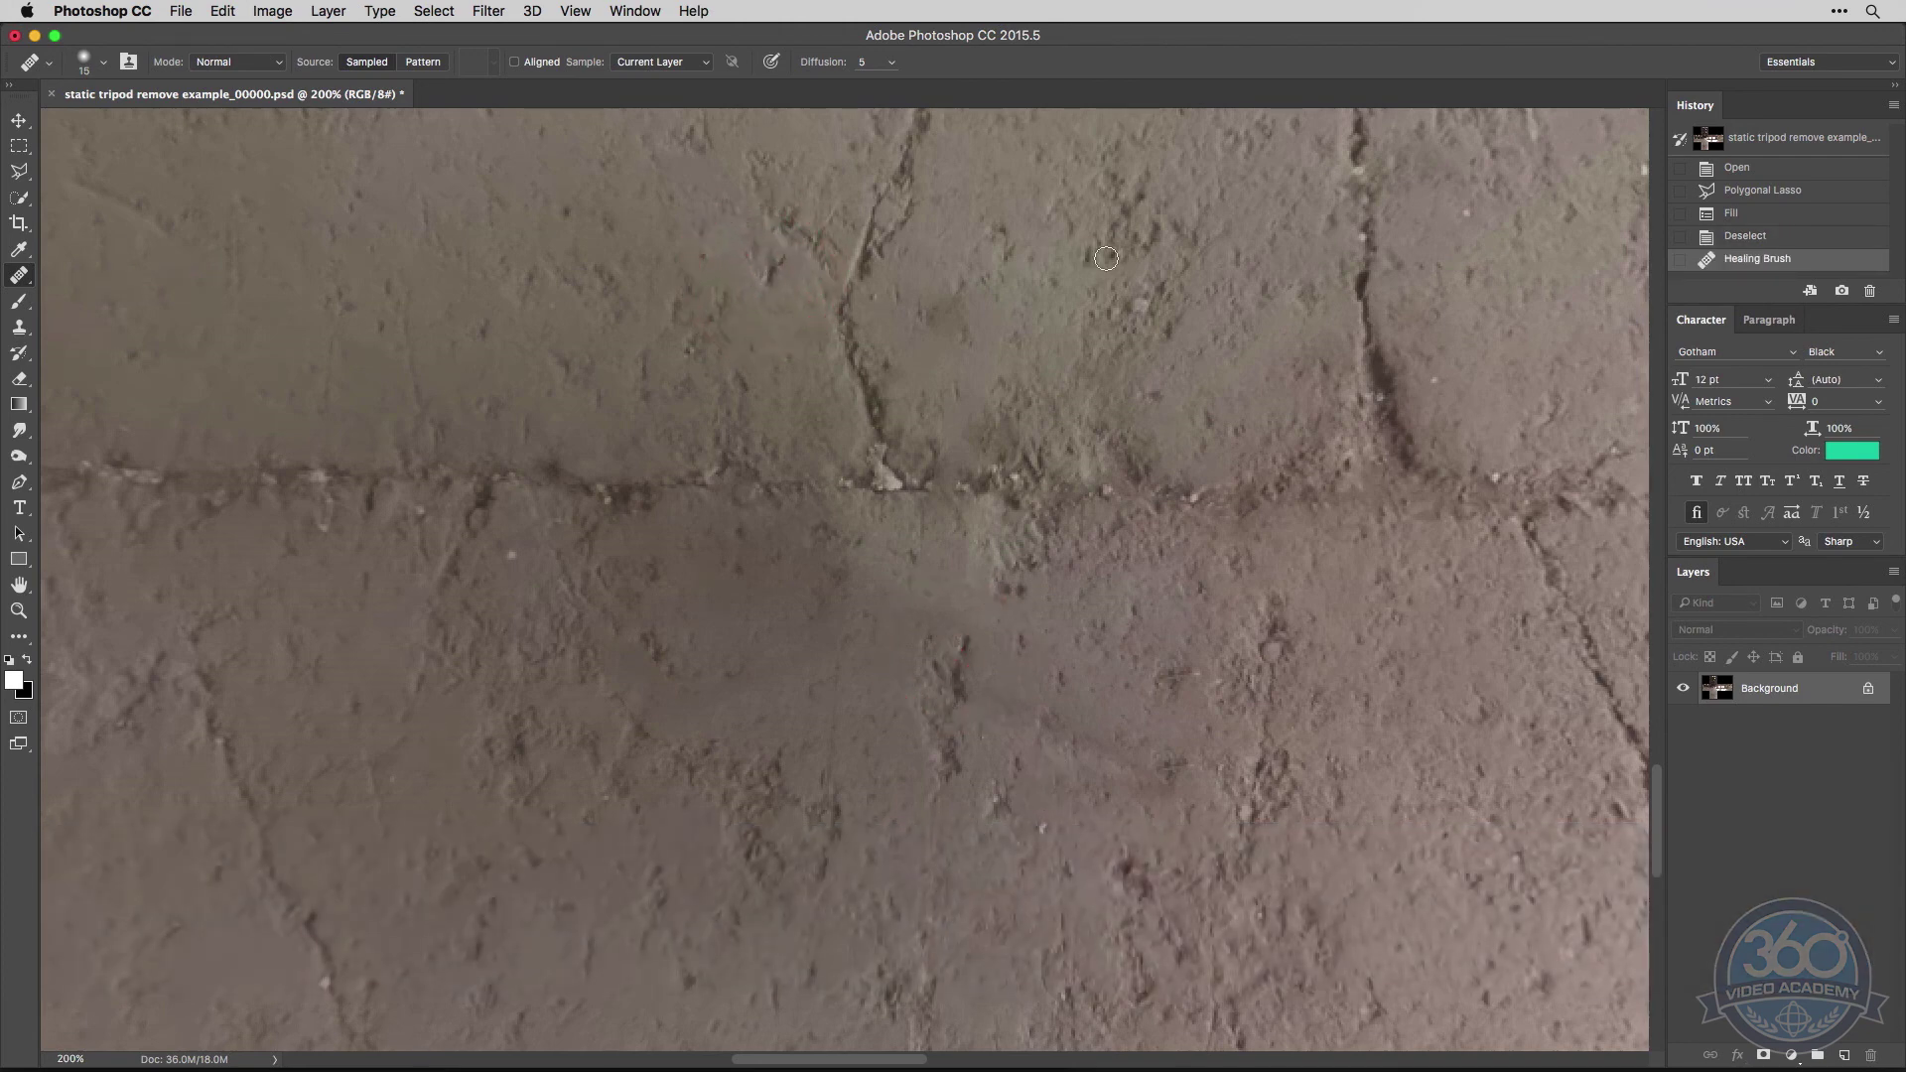
key(alt)
alt+click(999, 231)
click(658, 669)
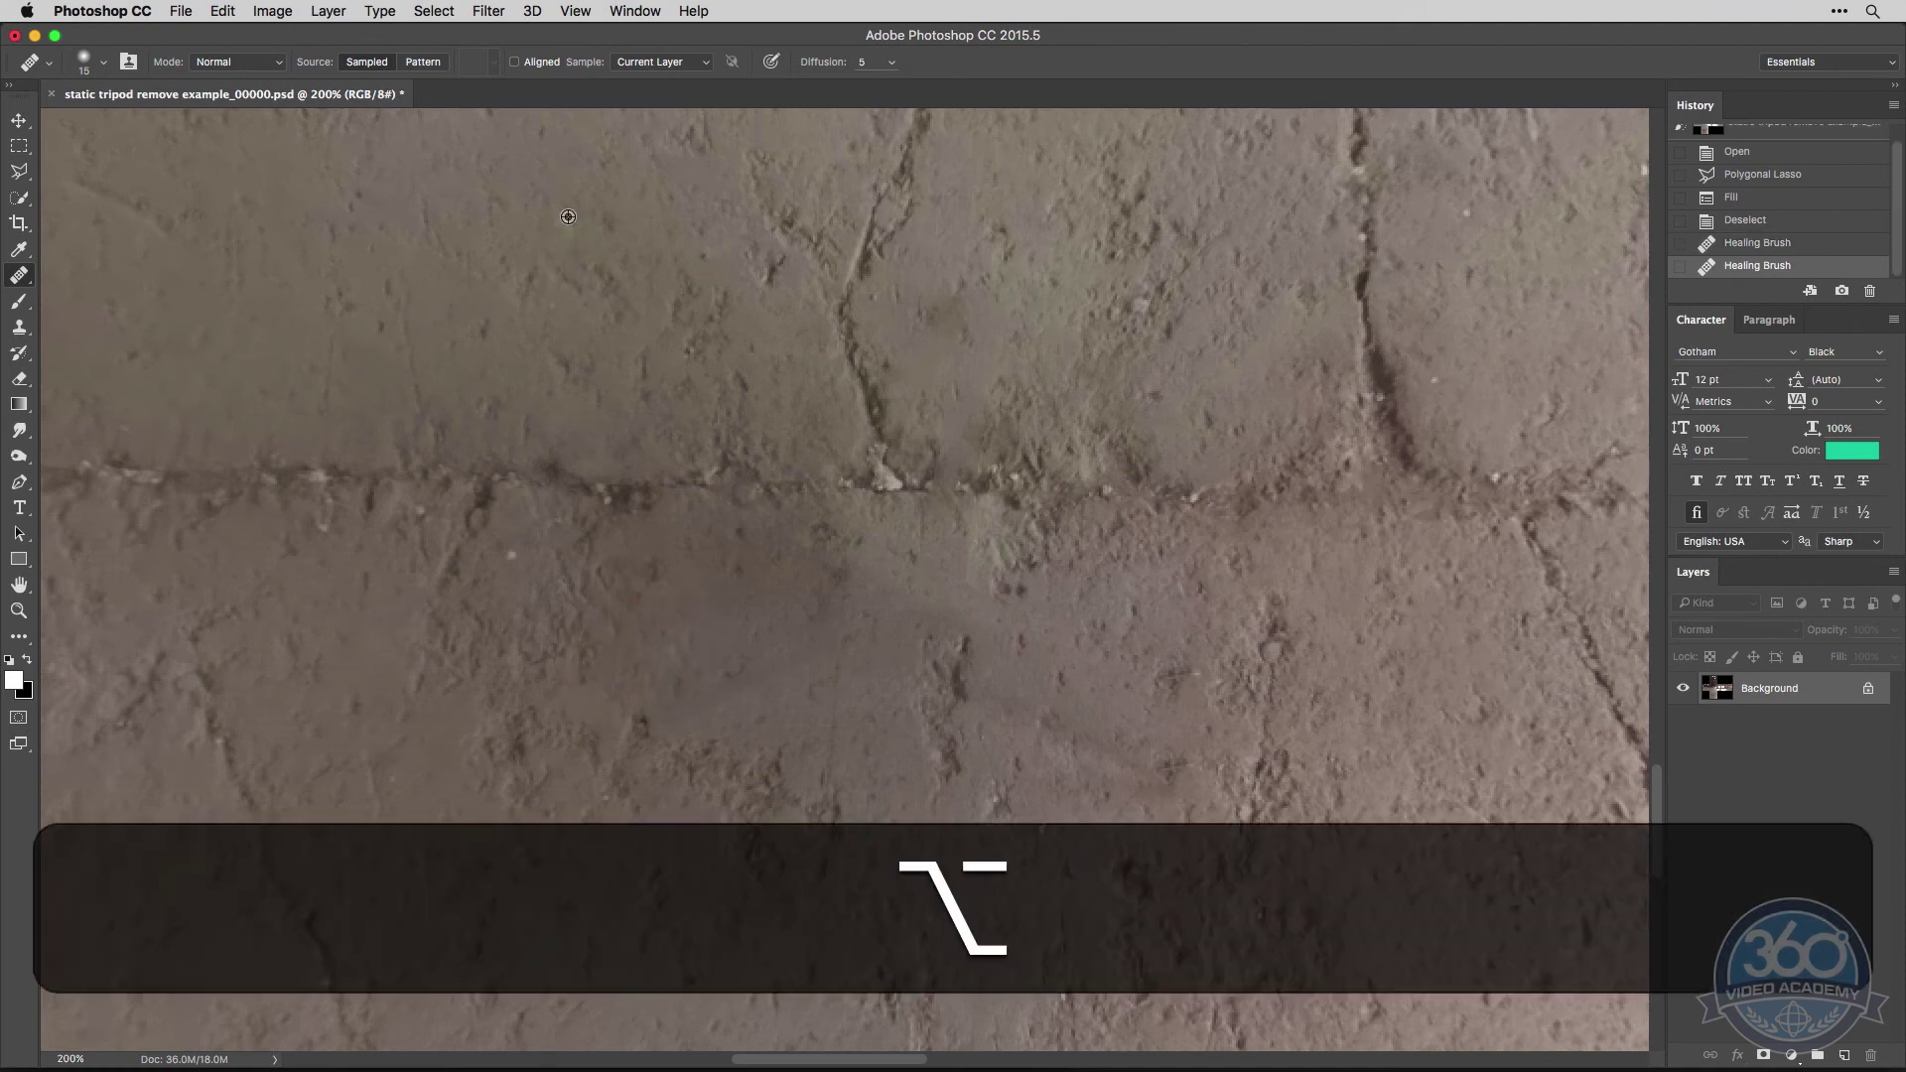
Step: Enlarge the Healing Brush to 50 px and blend the filled tripod area using freshly sampled clean floor texture
alt+click(565, 211)
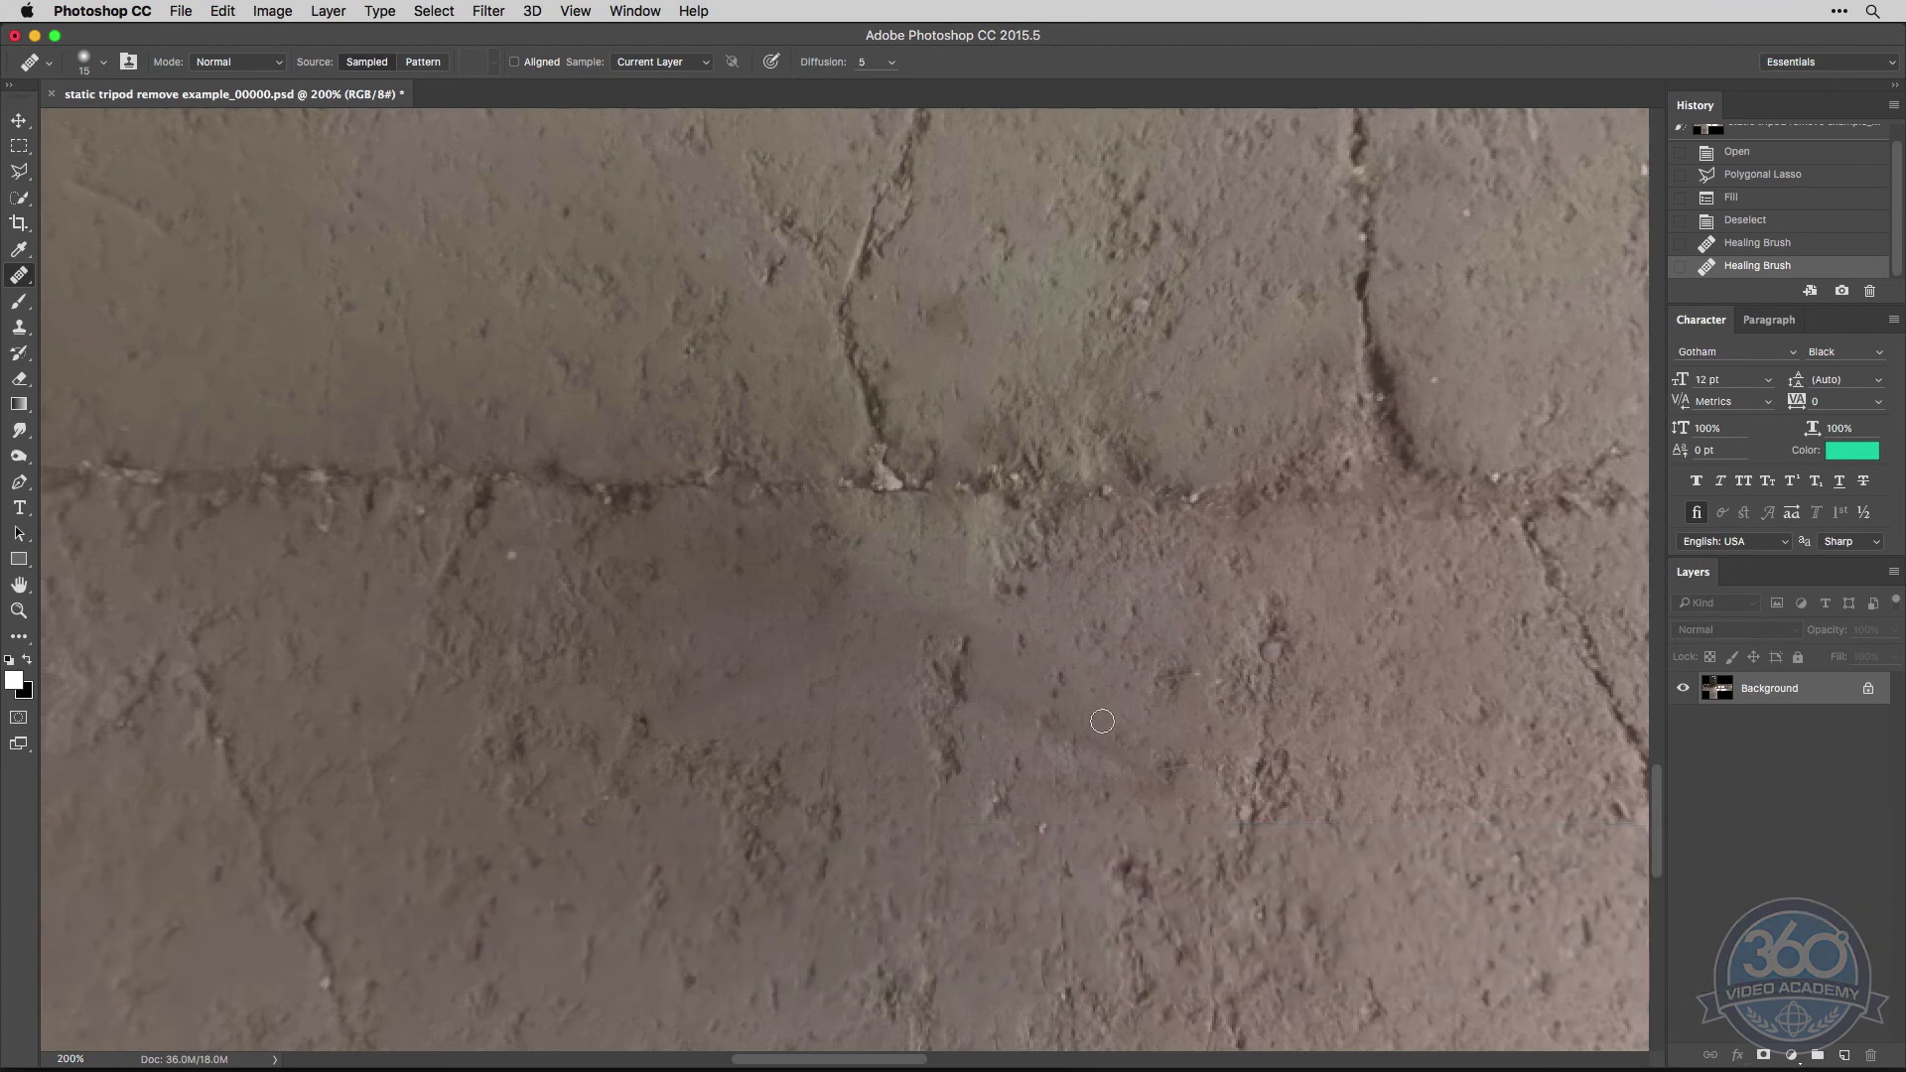
key(bracketright)
key(bracketright)
key(bracketright)
key(bracketright)
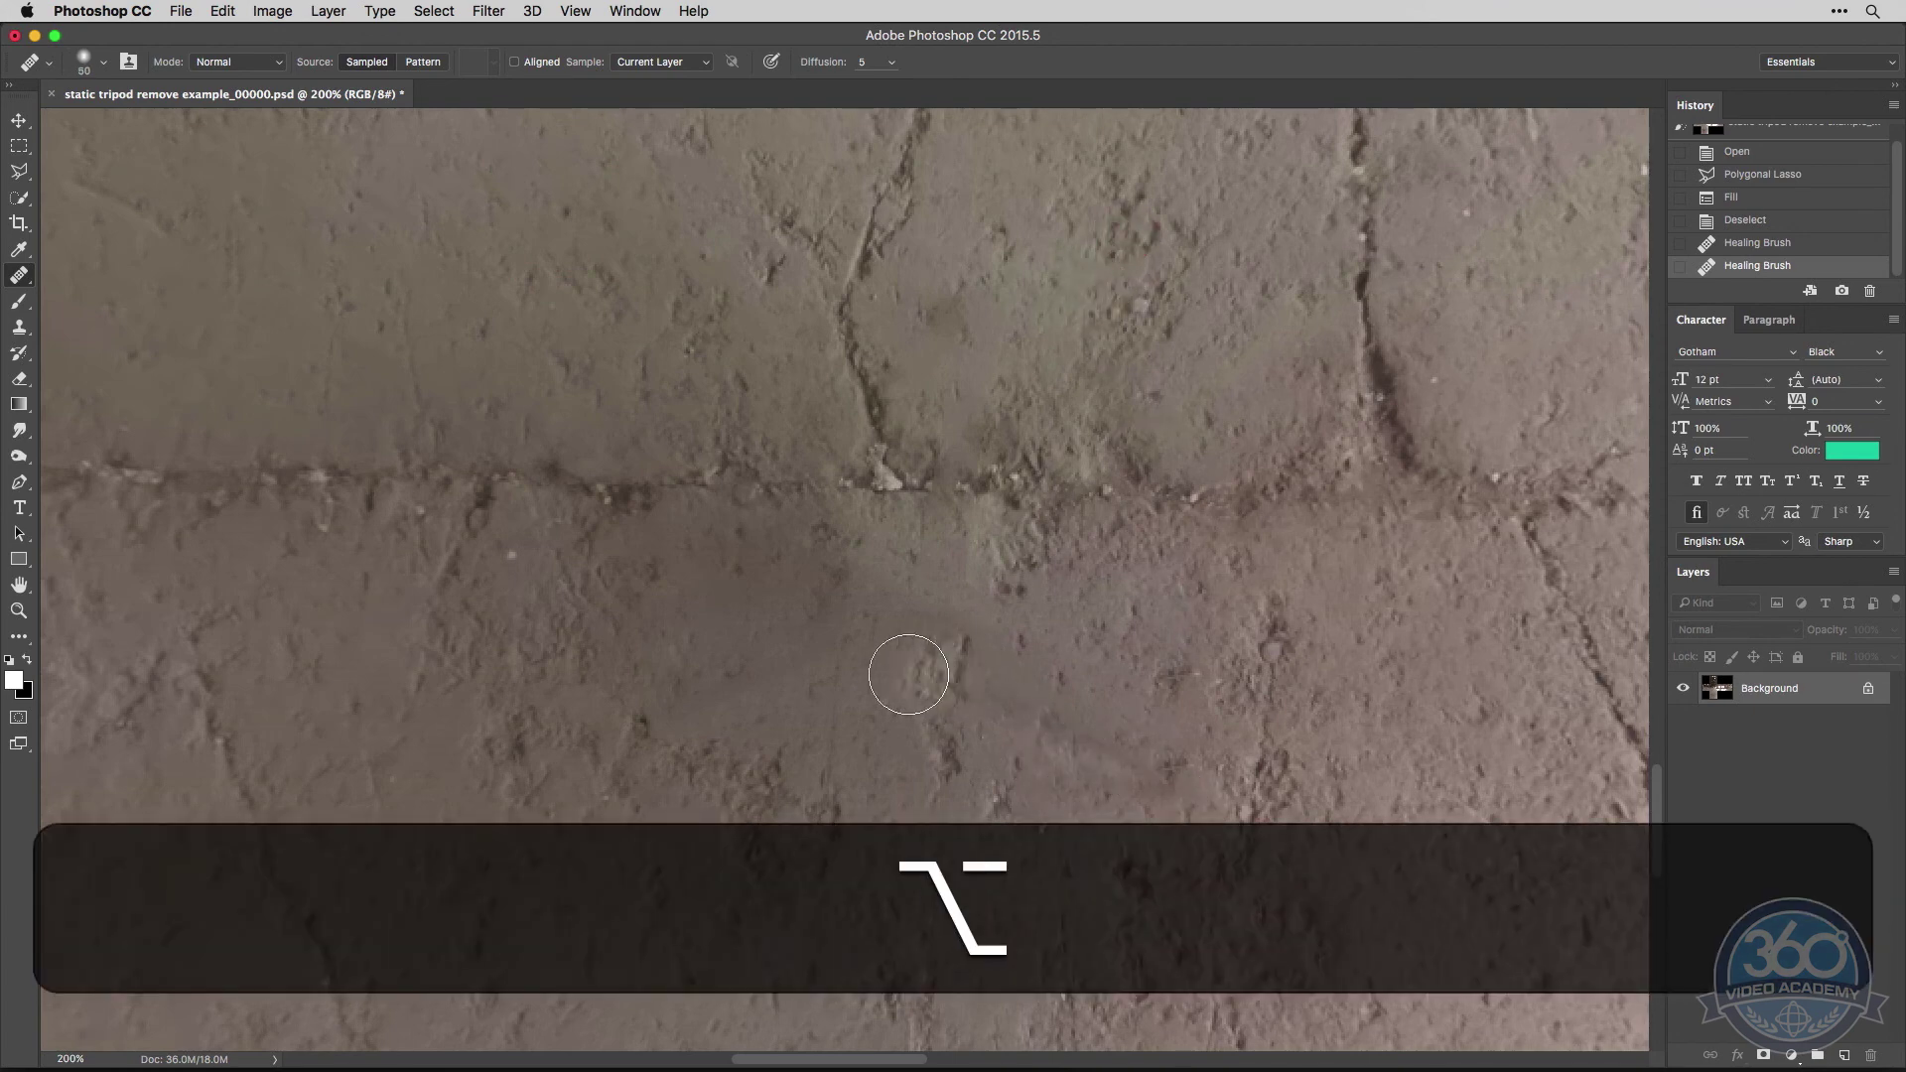
mouse_move(900, 595)
mouse_down()
mouse_move(1012, 641)
mouse_move(1020, 666)
mouse_move(979, 700)
mouse_move(1084, 685)
mouse_move(1132, 754)
mouse_up()
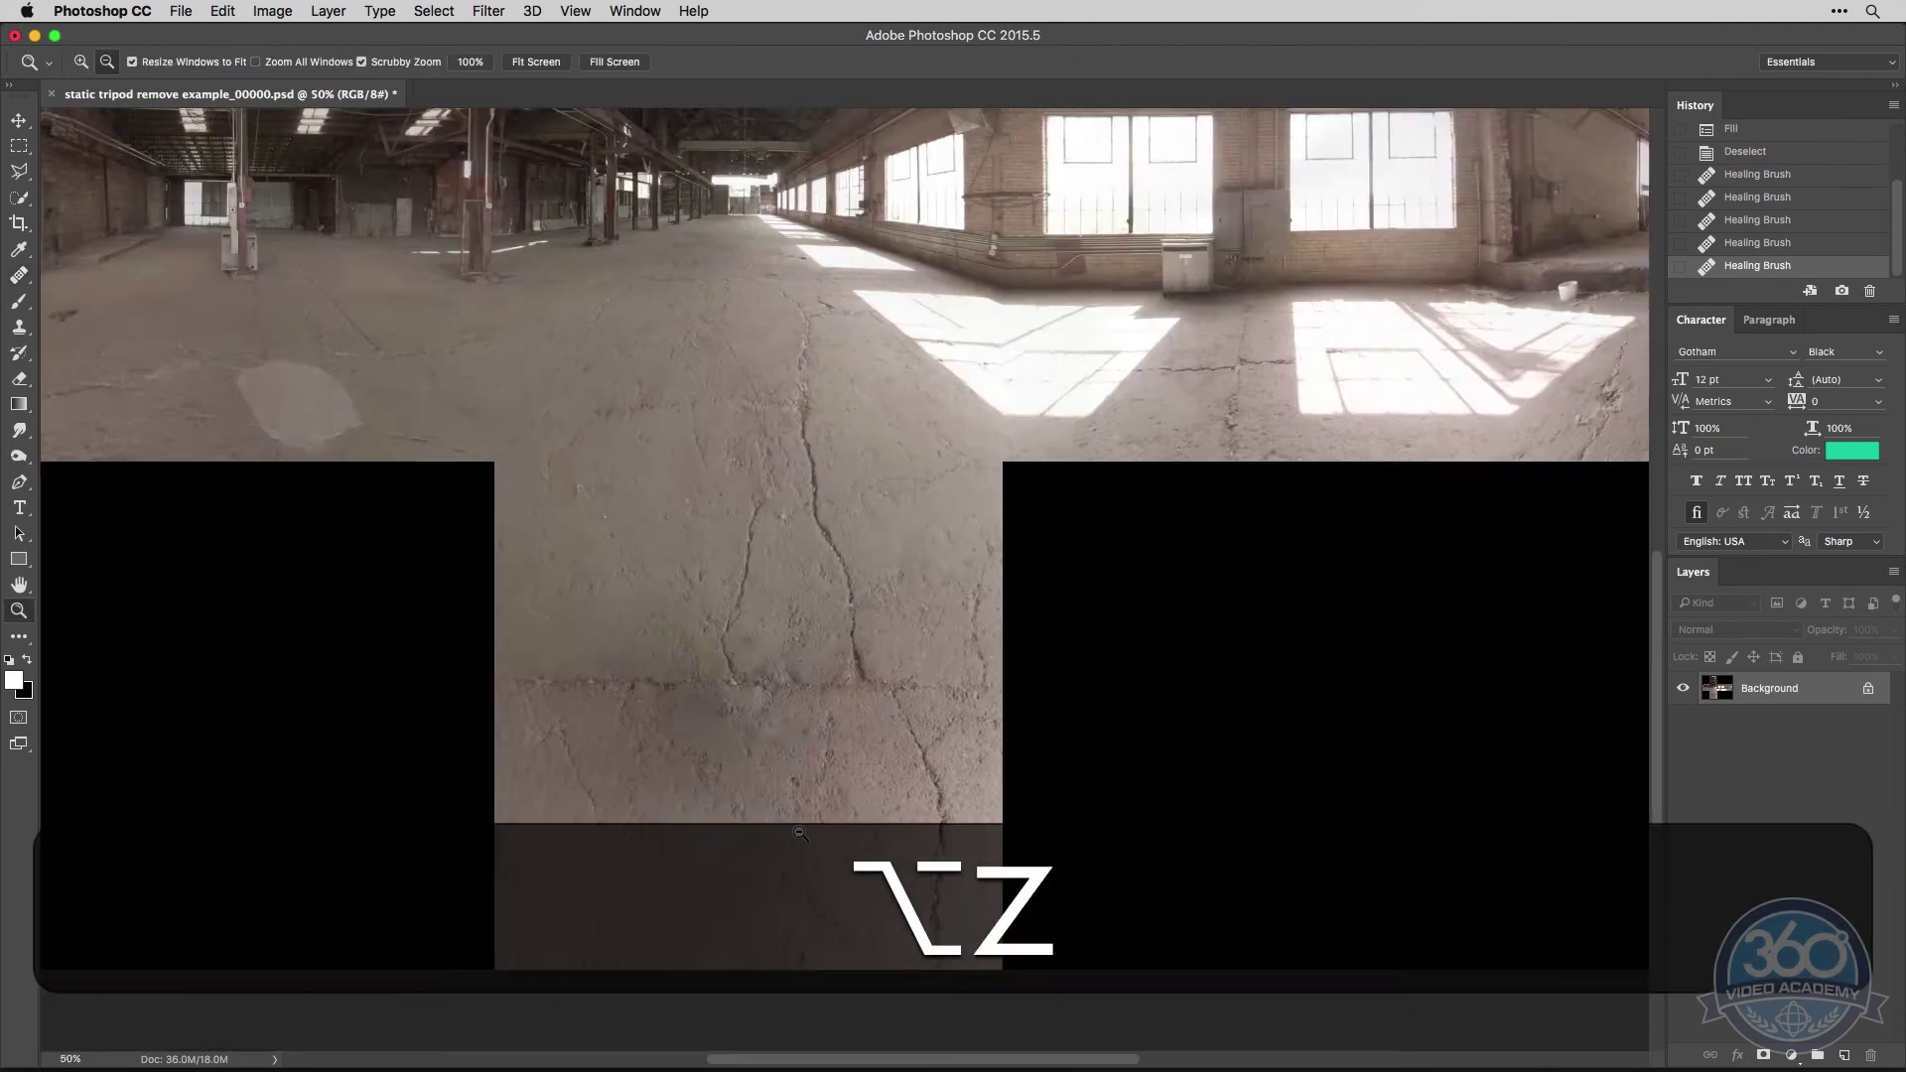
Step: Save the retouched PSD file and quit Photoshop
key(z)
click(698, 724)
alt+click(889, 752)
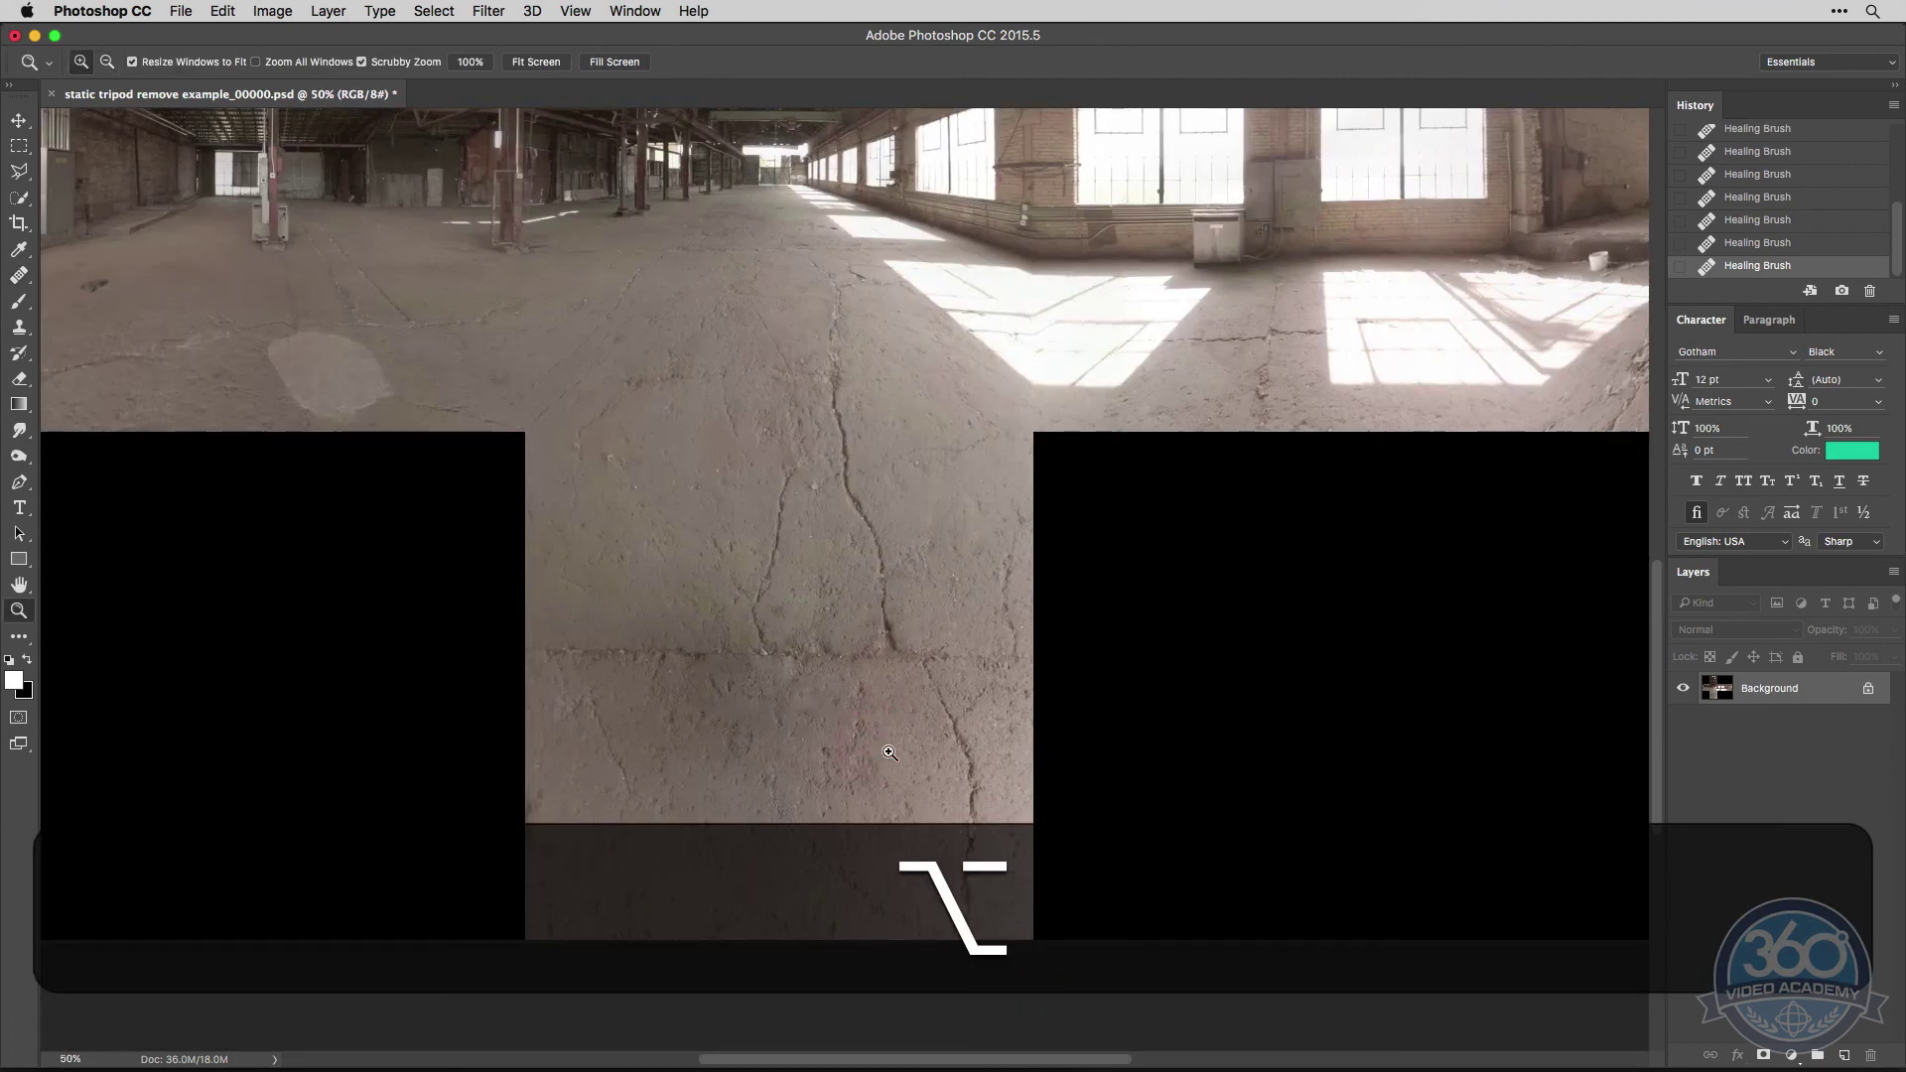
key(super+s)
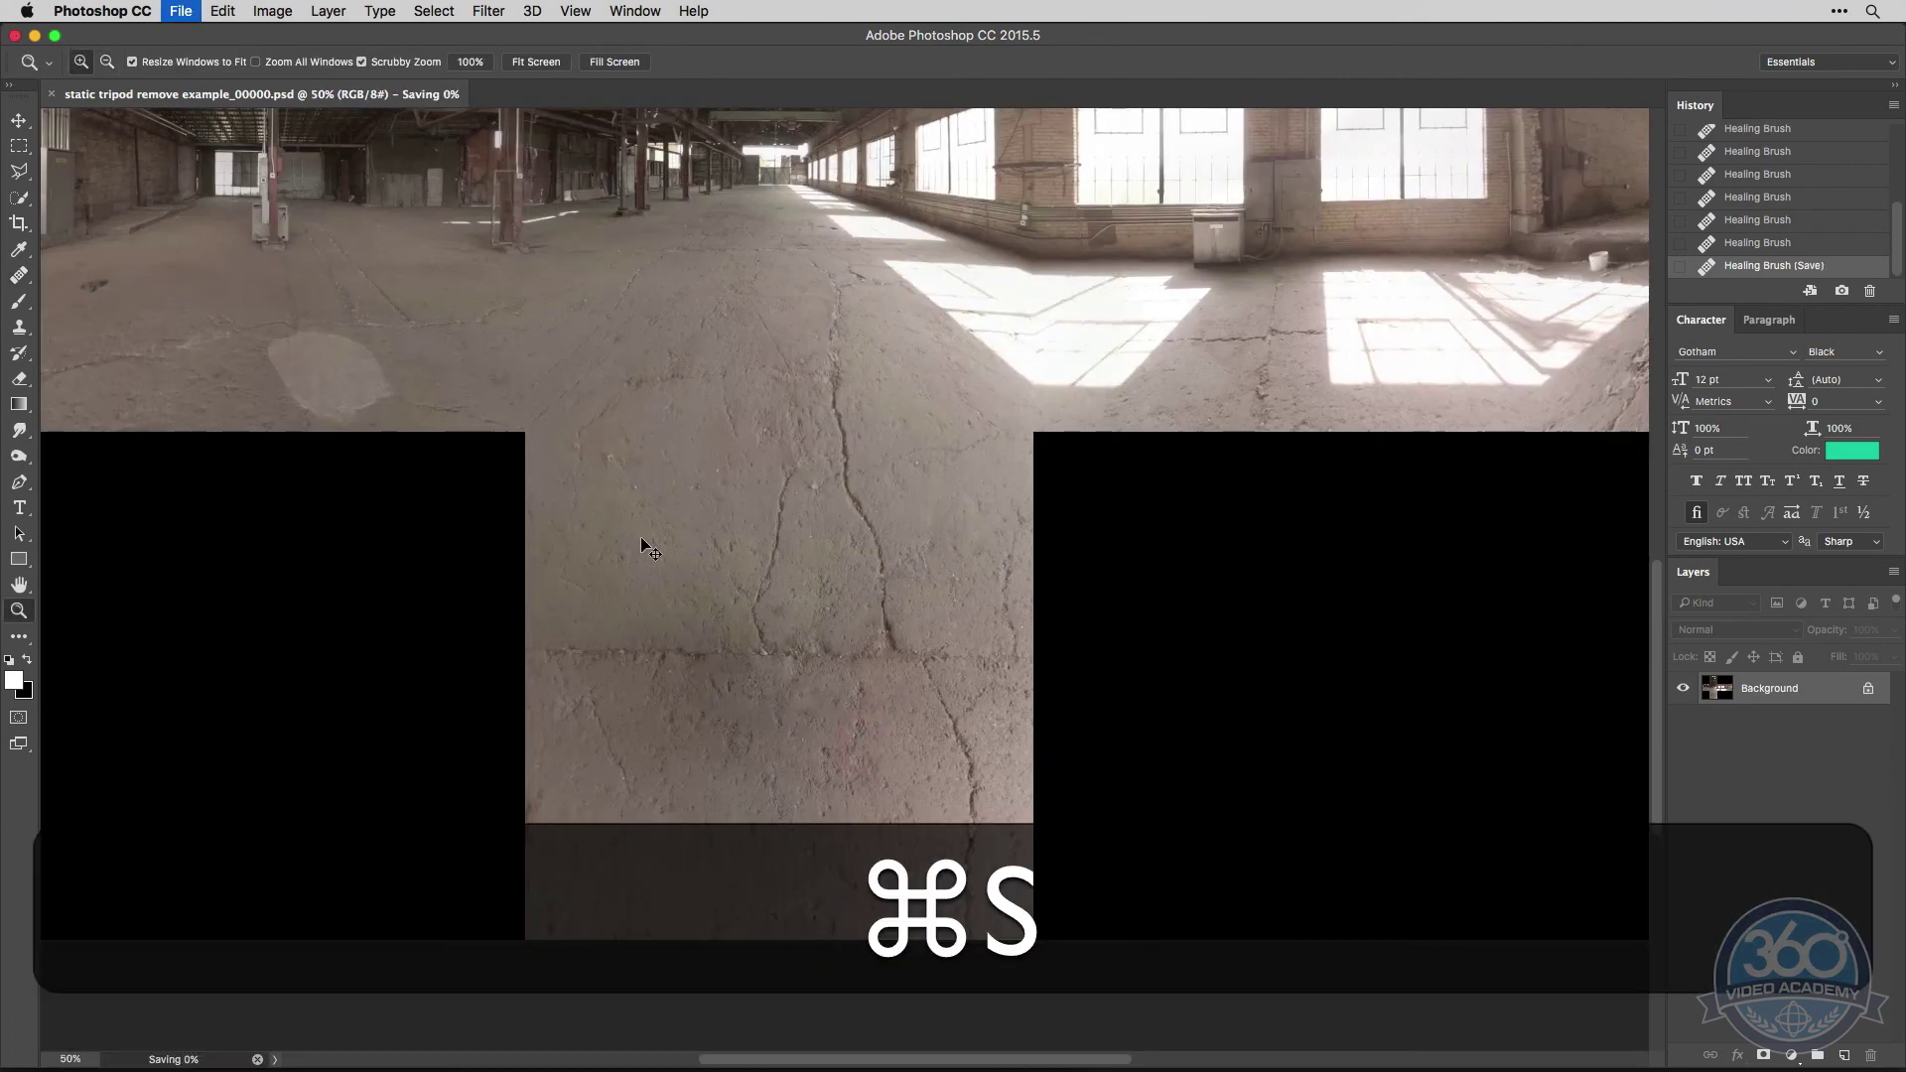
click(99, 10)
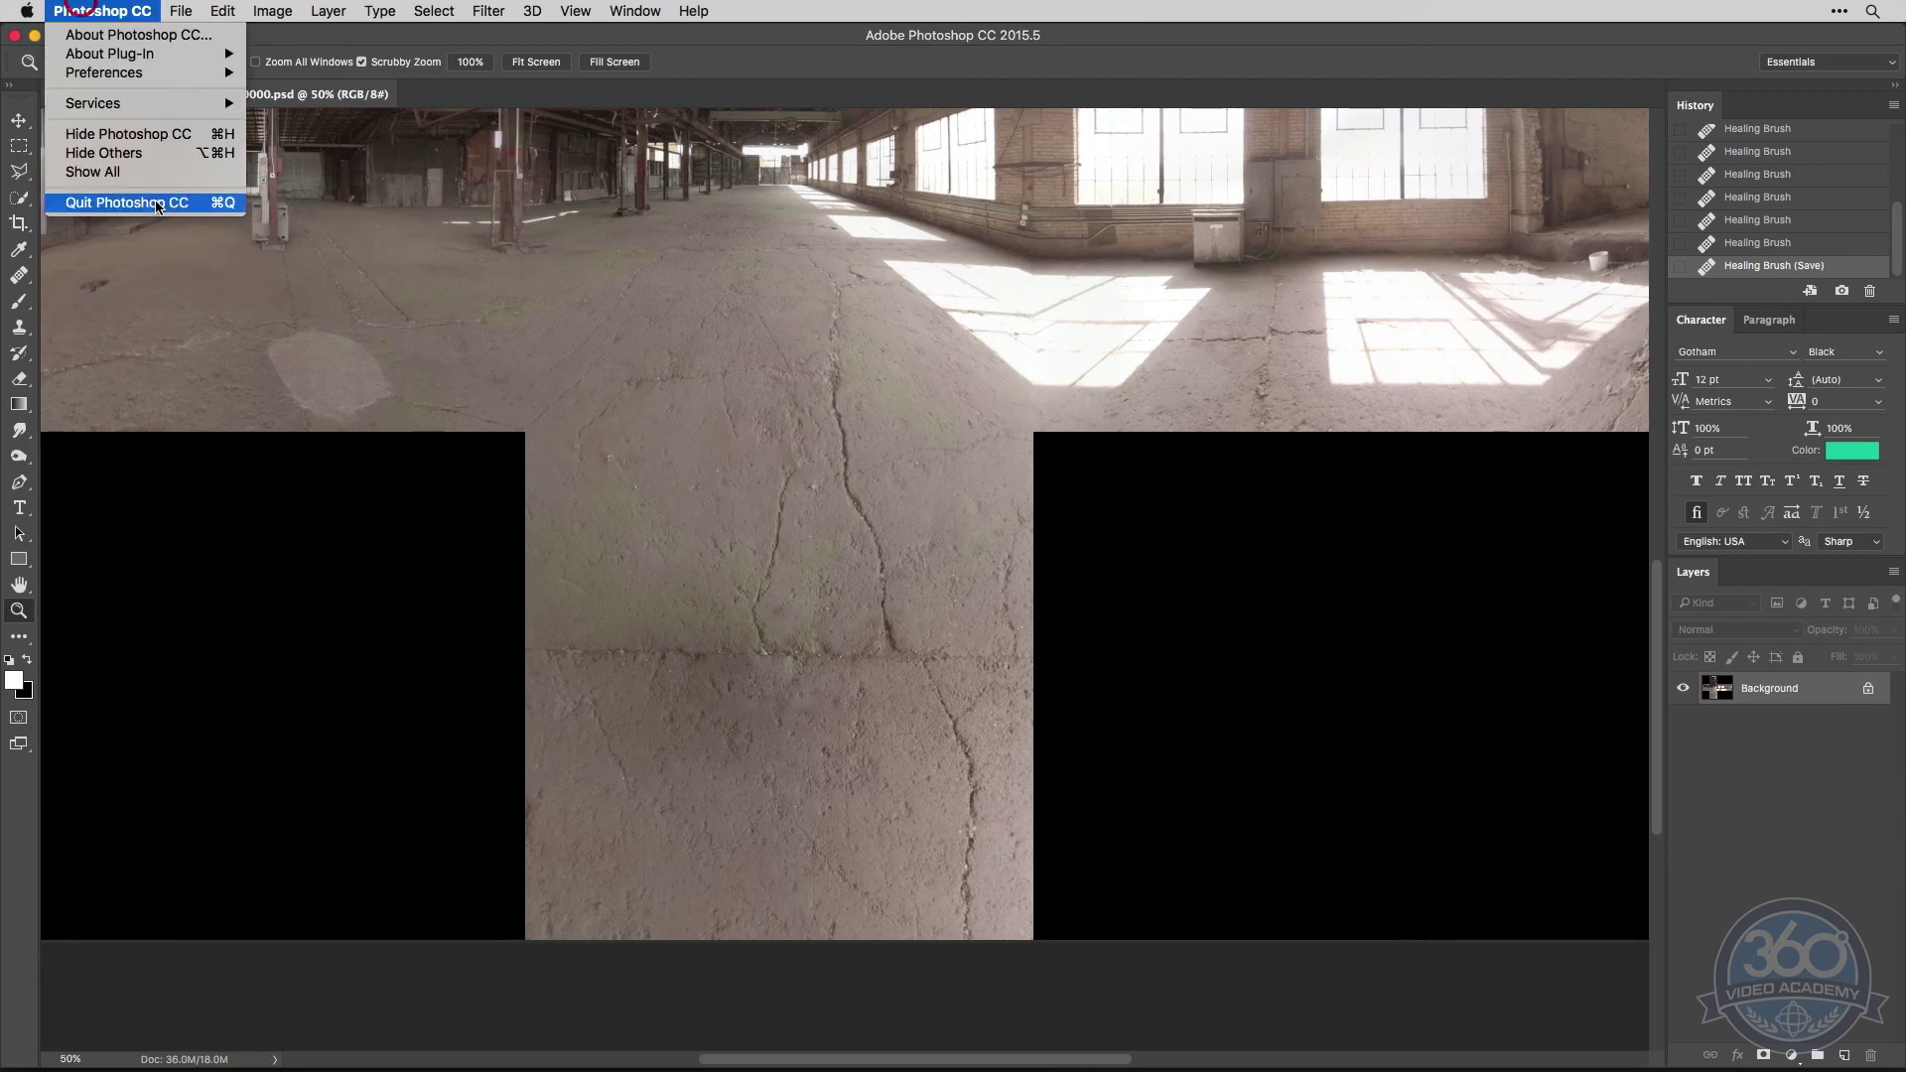
click(109, 206)
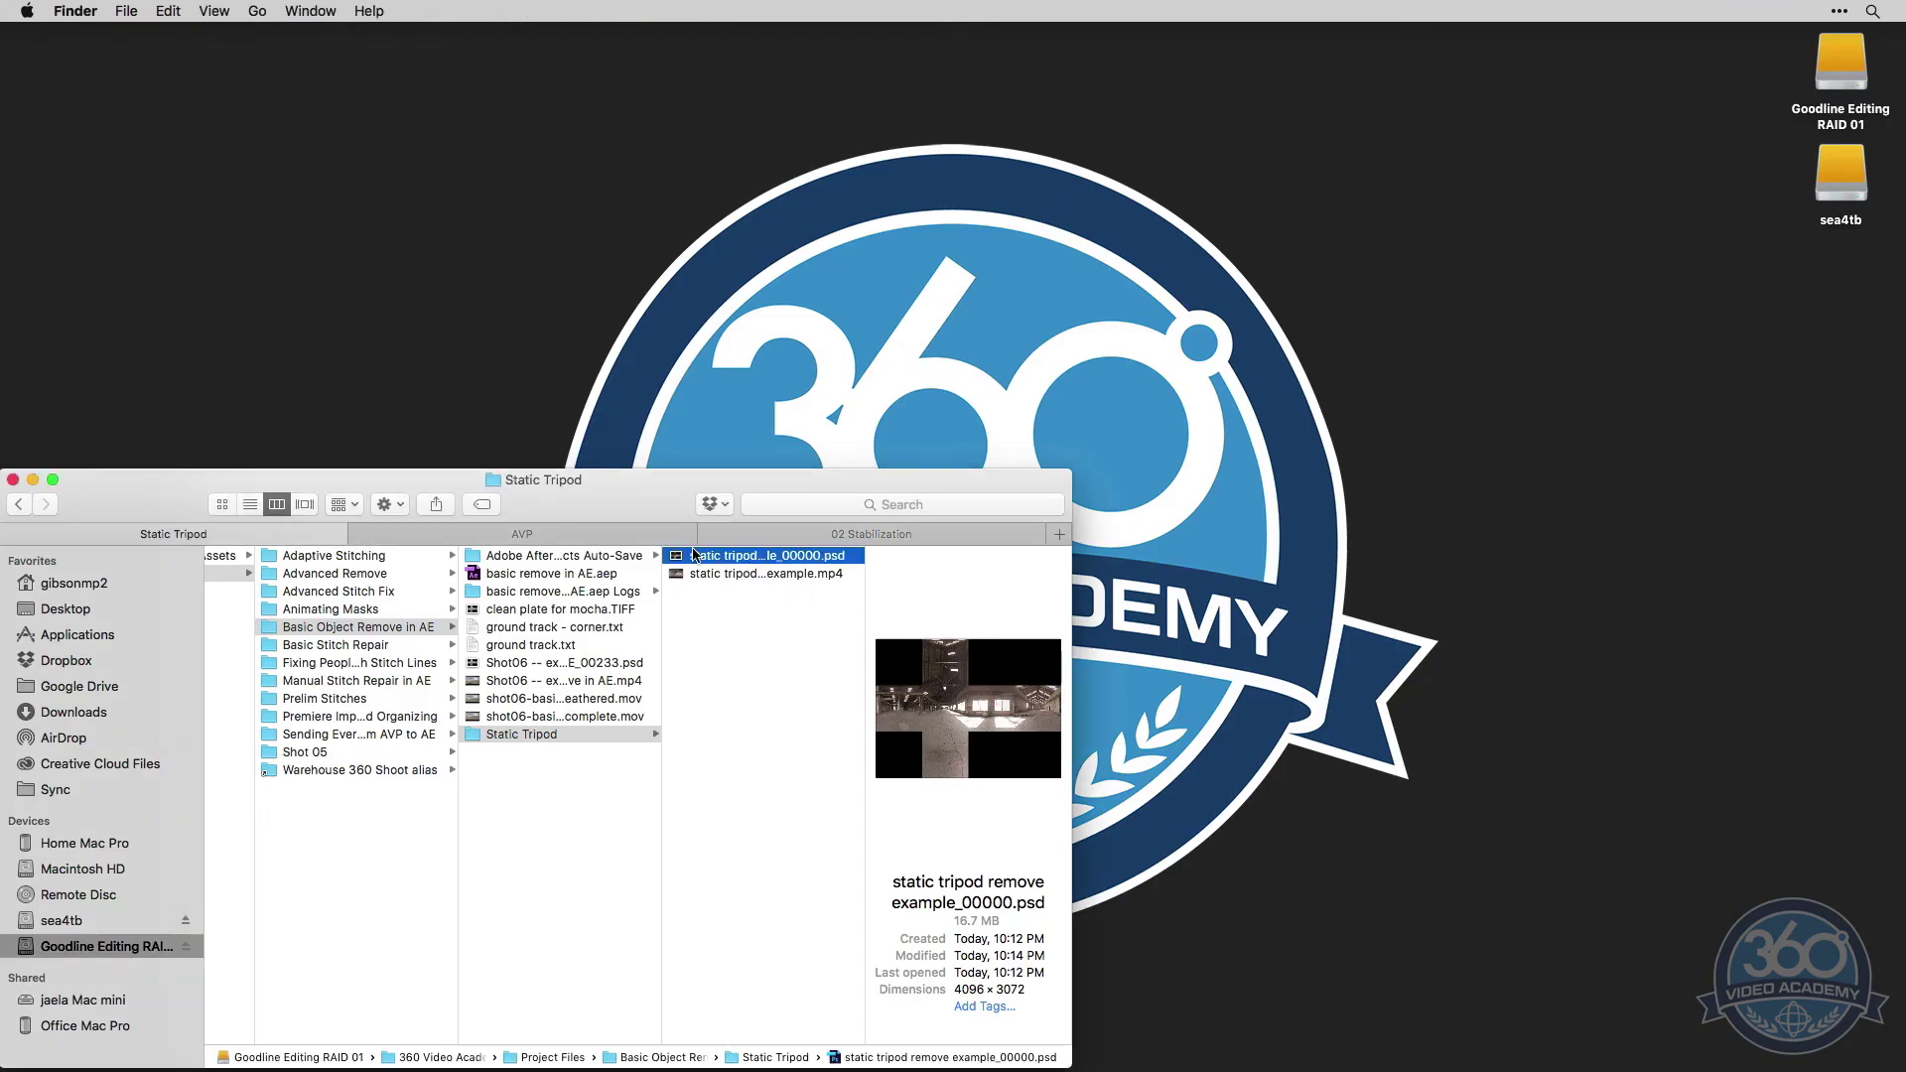
Step: Import static tripod remove example_00000.psd from the Static Tripod folder into the After Effects project
drag(694, 555, 198, 466)
key(super+Tab)
click(43, 82)
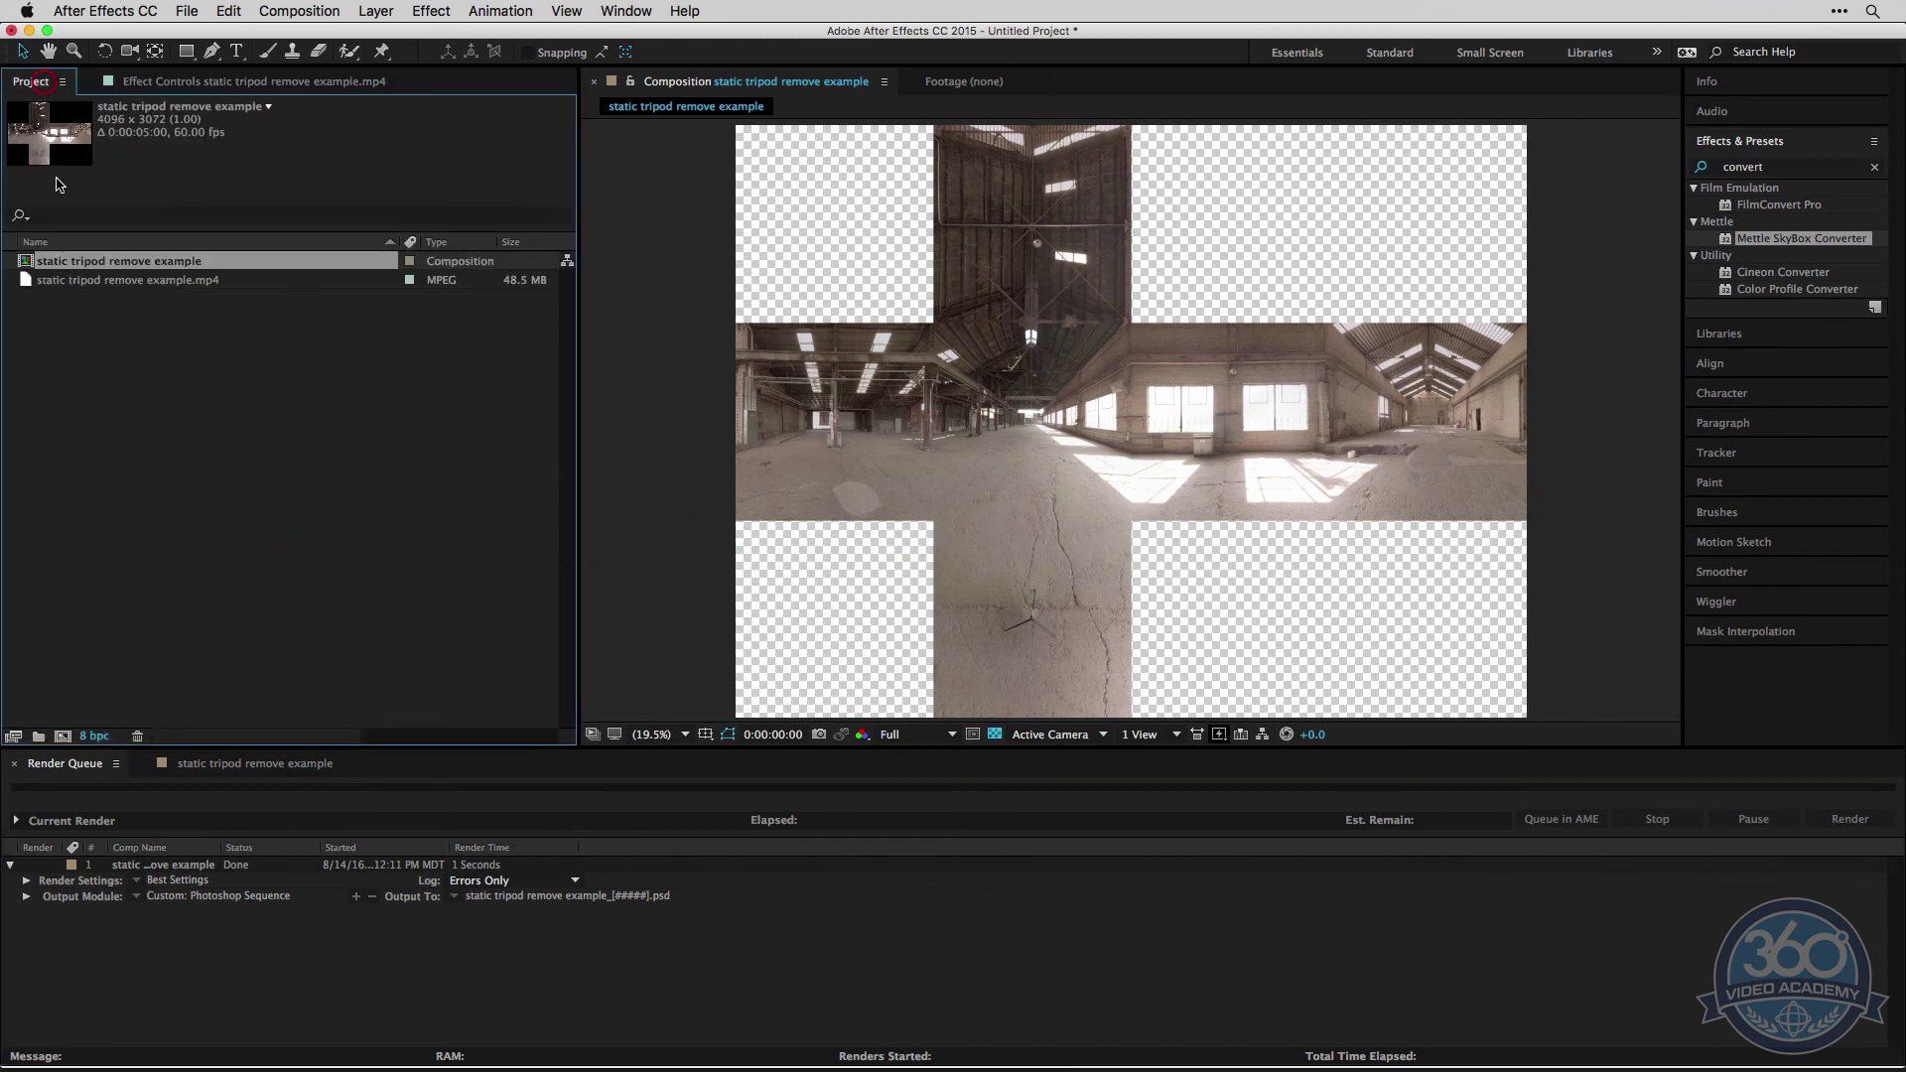
key(super+Tab)
drag(676, 565, 296, 435)
Step: Place the retouched PSD above the footage layer in the static tripod remove example composition and hide it
click(223, 765)
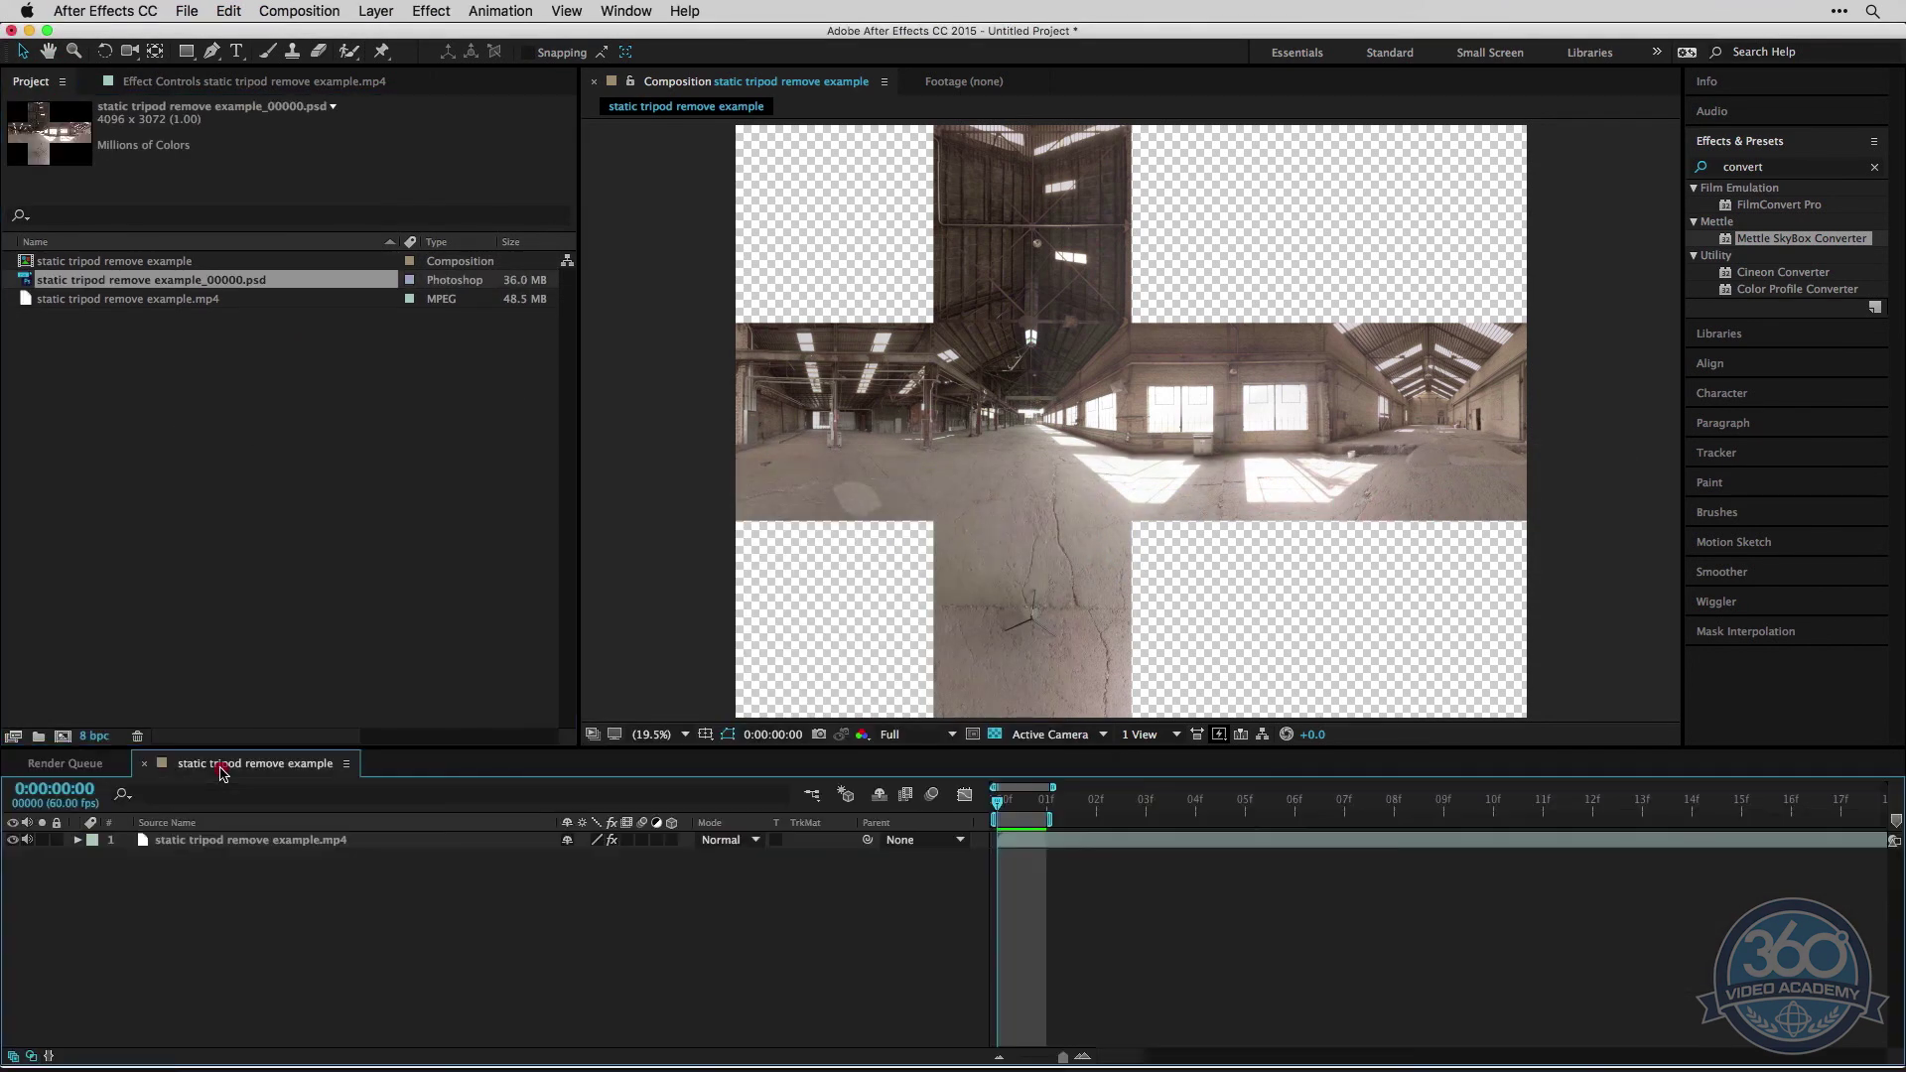
drag(26, 283, 232, 837)
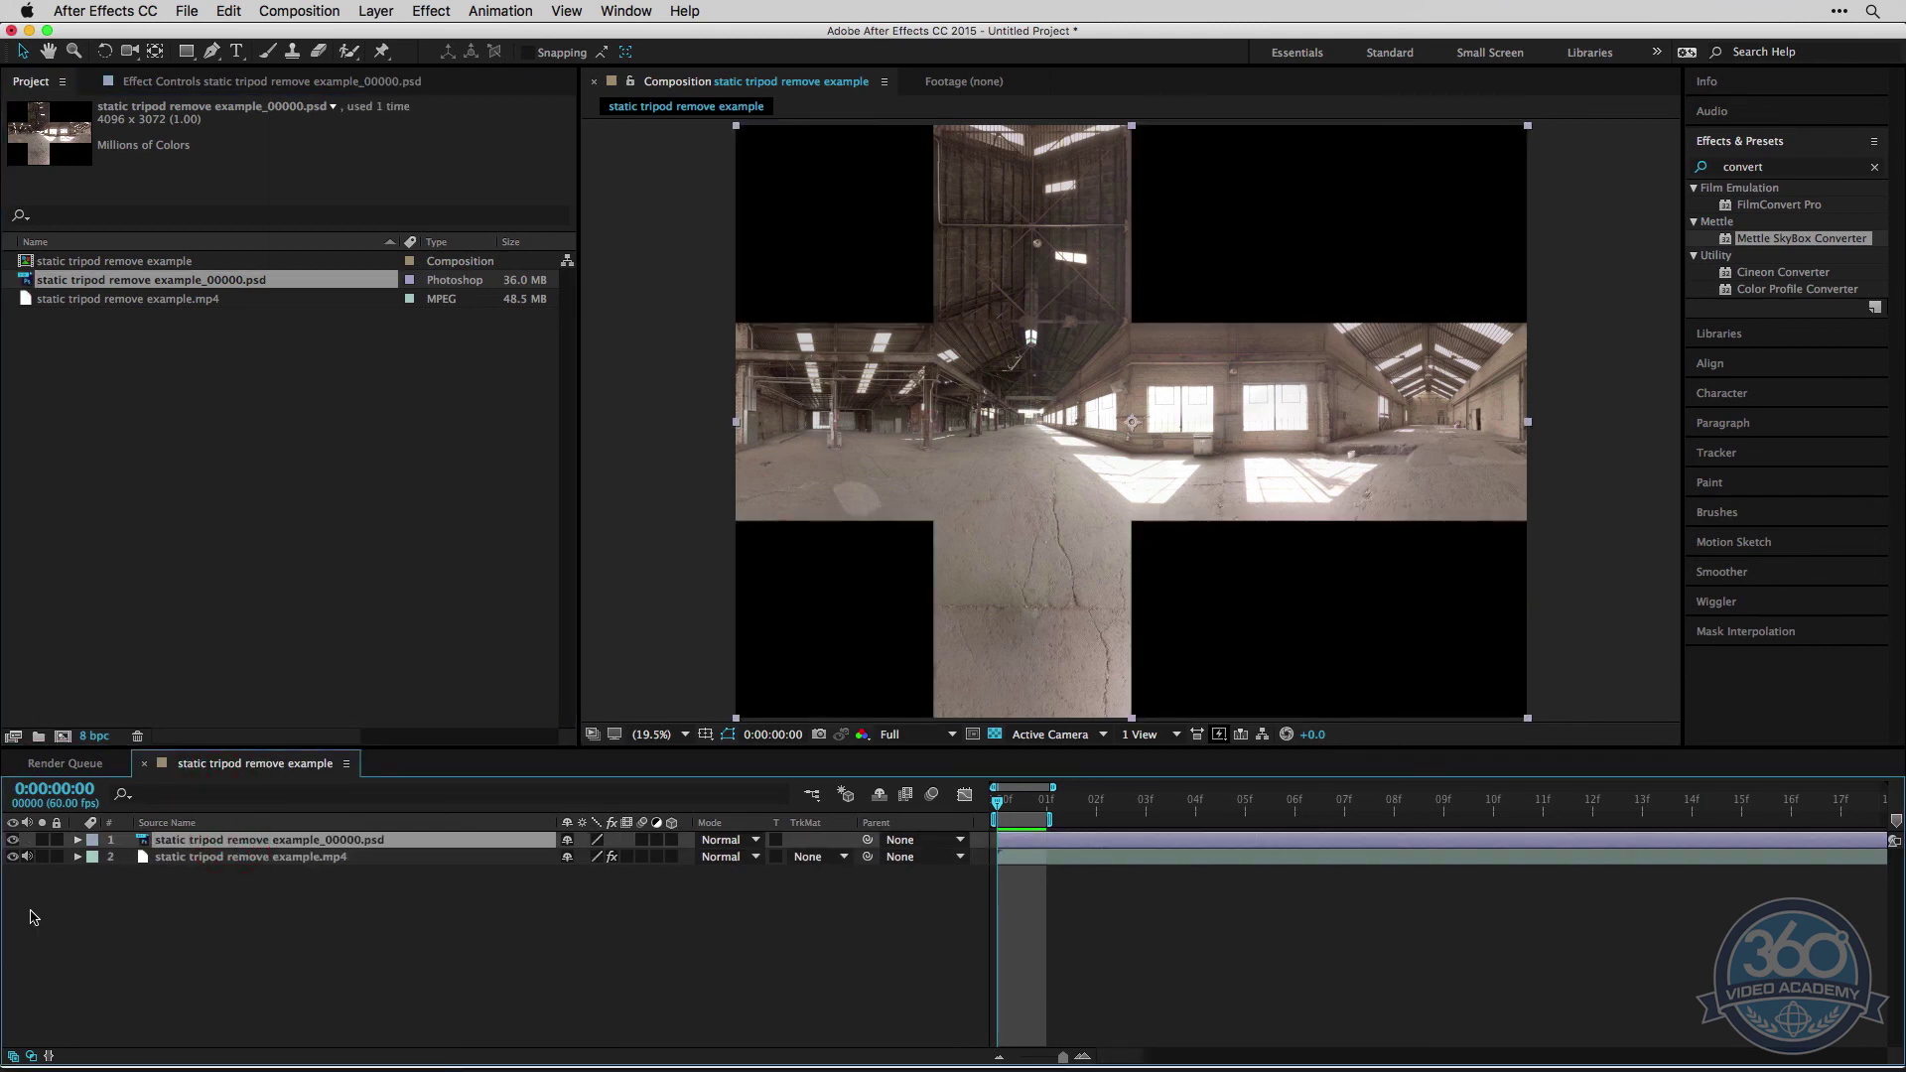
click(13, 840)
Step: Draw a closed mask around the tripod on the hidden static tripod remove example_00000.psd layer, leaving a floor margin beyond its legs
click(250, 843)
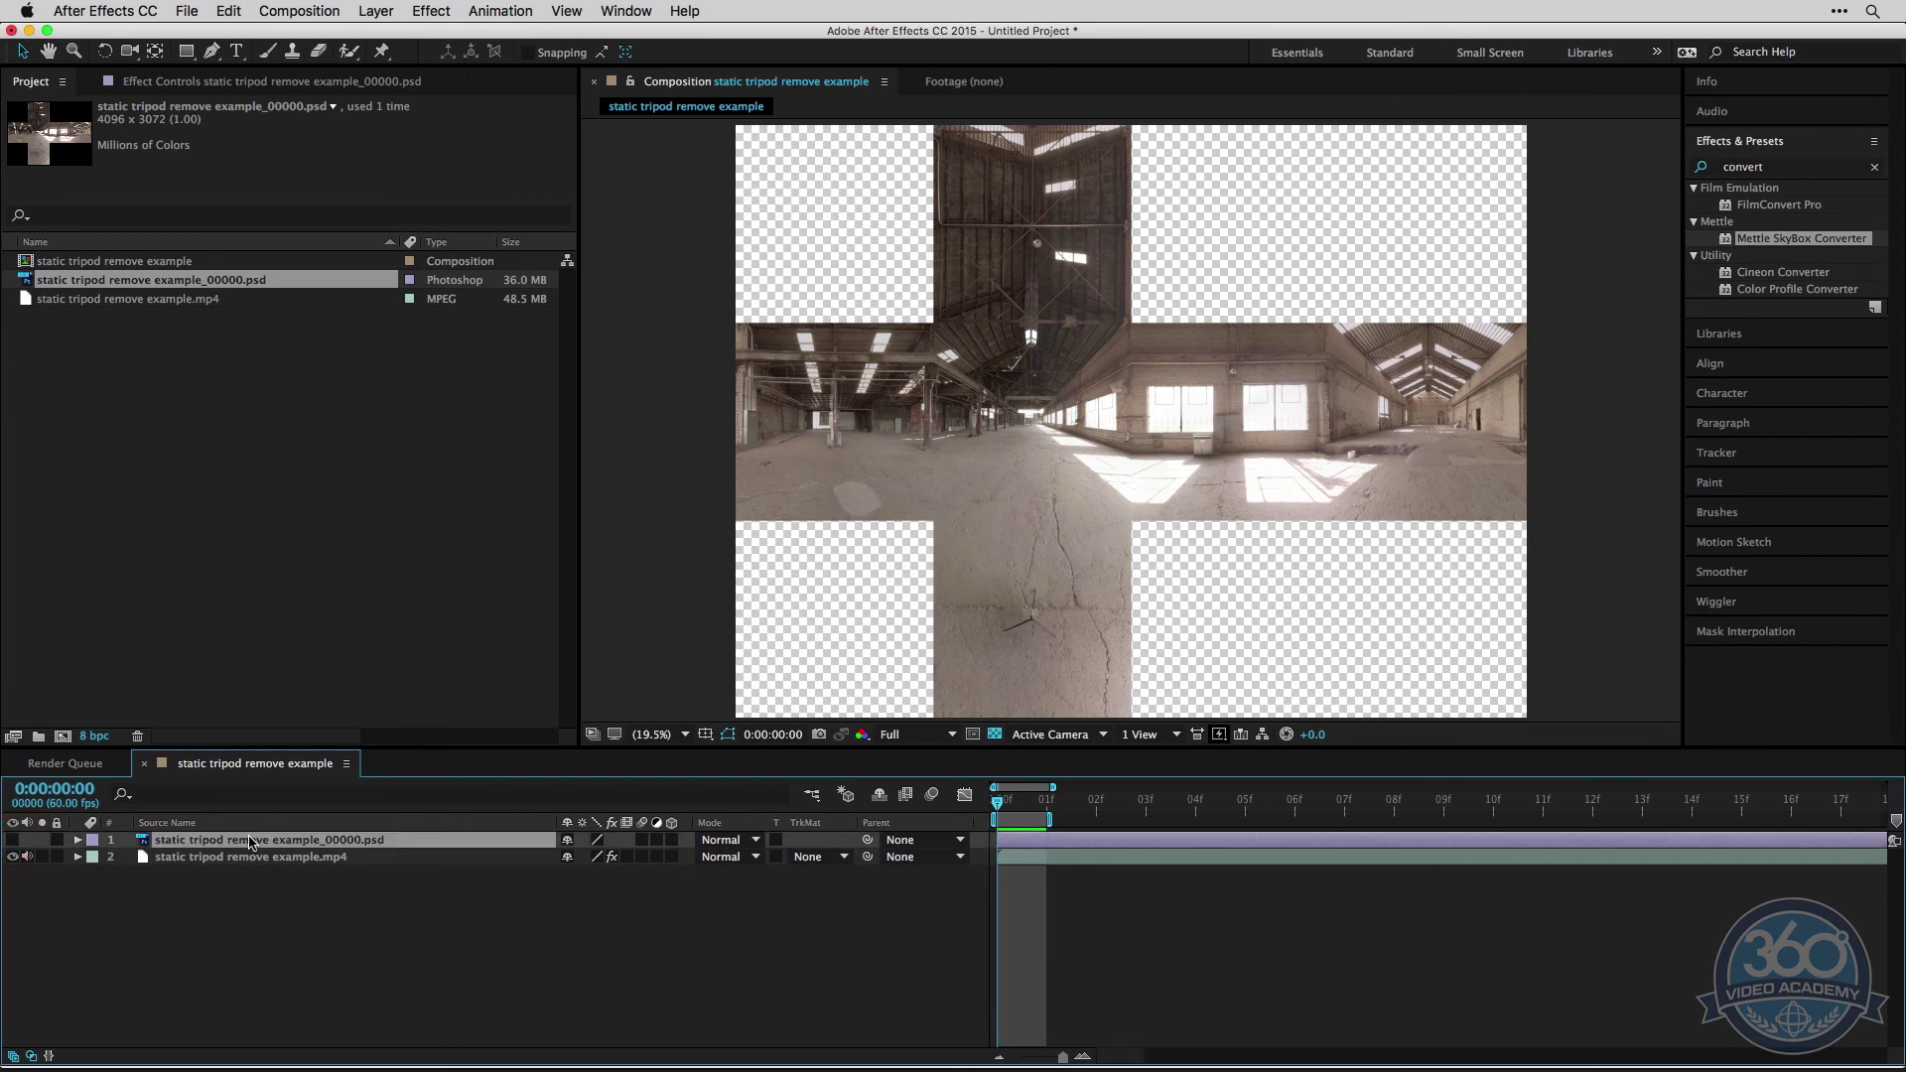
key(z)
click(1048, 631)
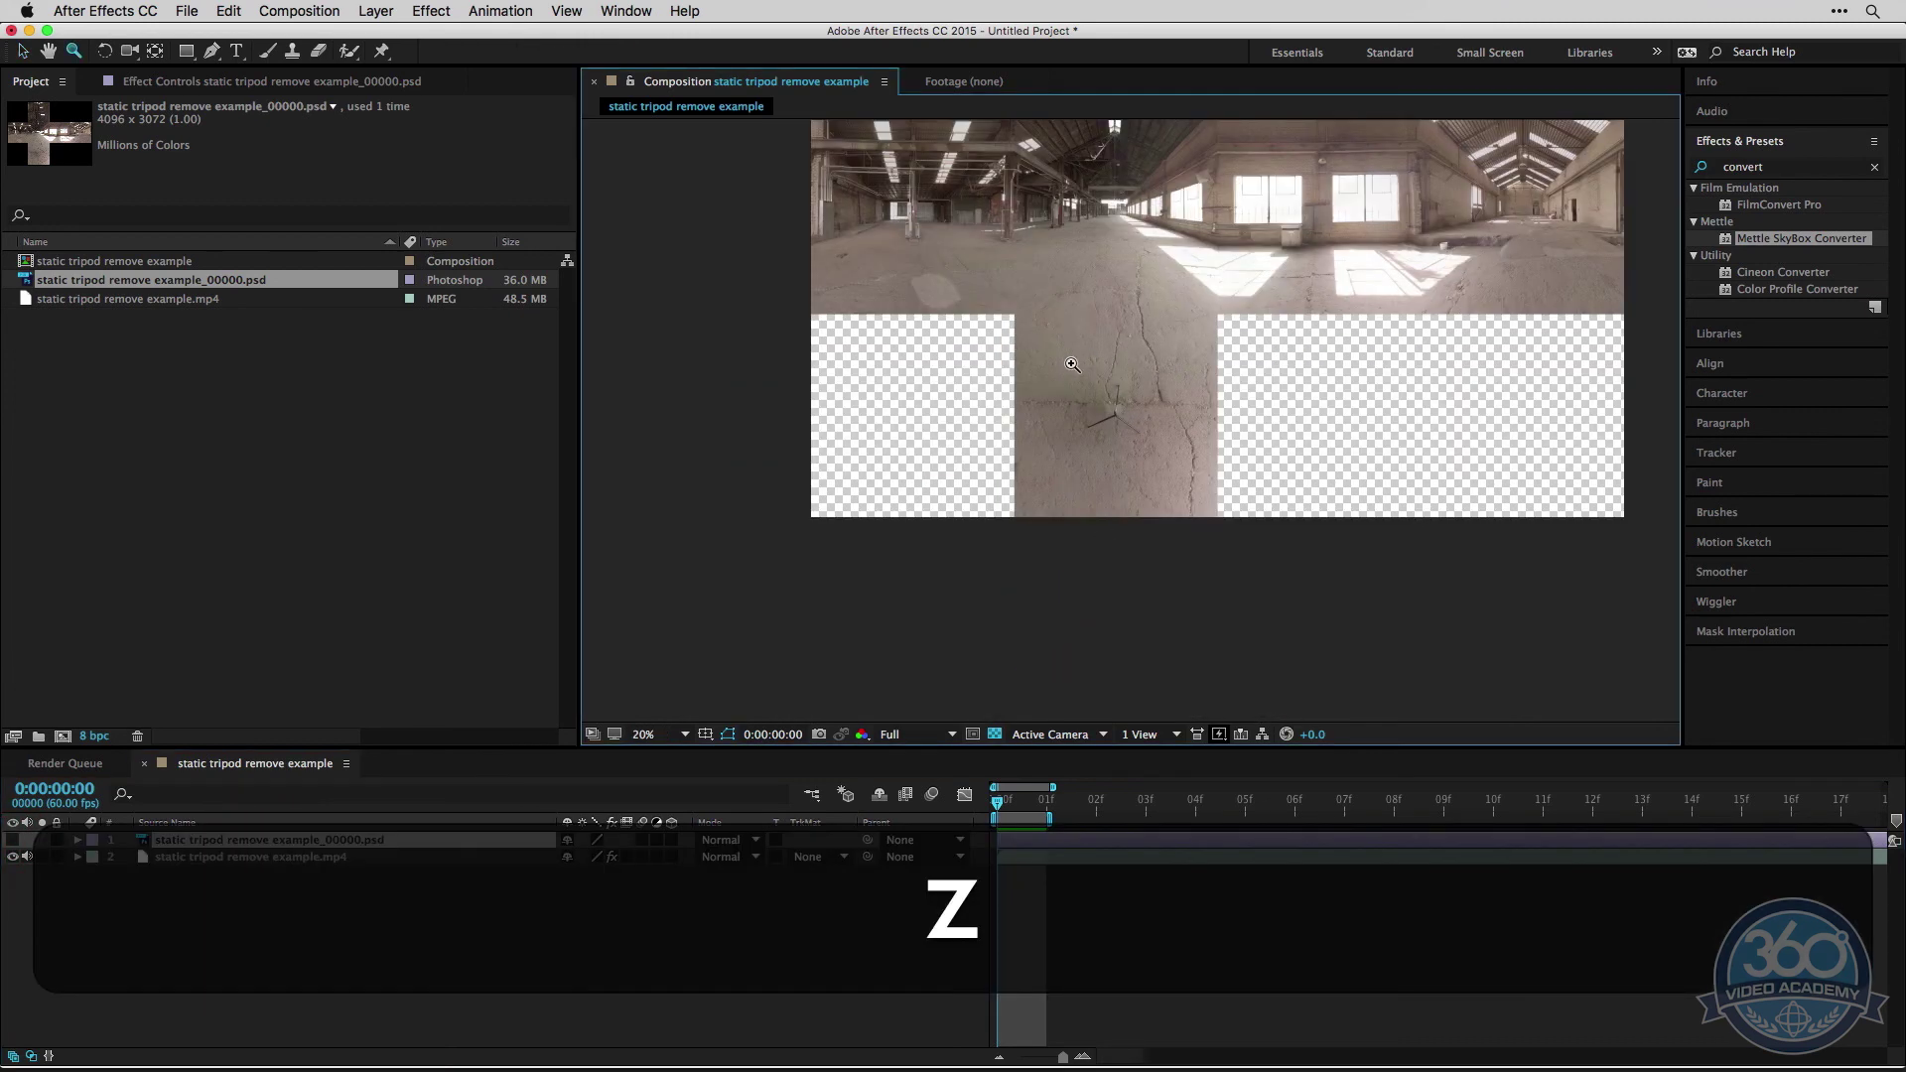
key(slash)
key(g)
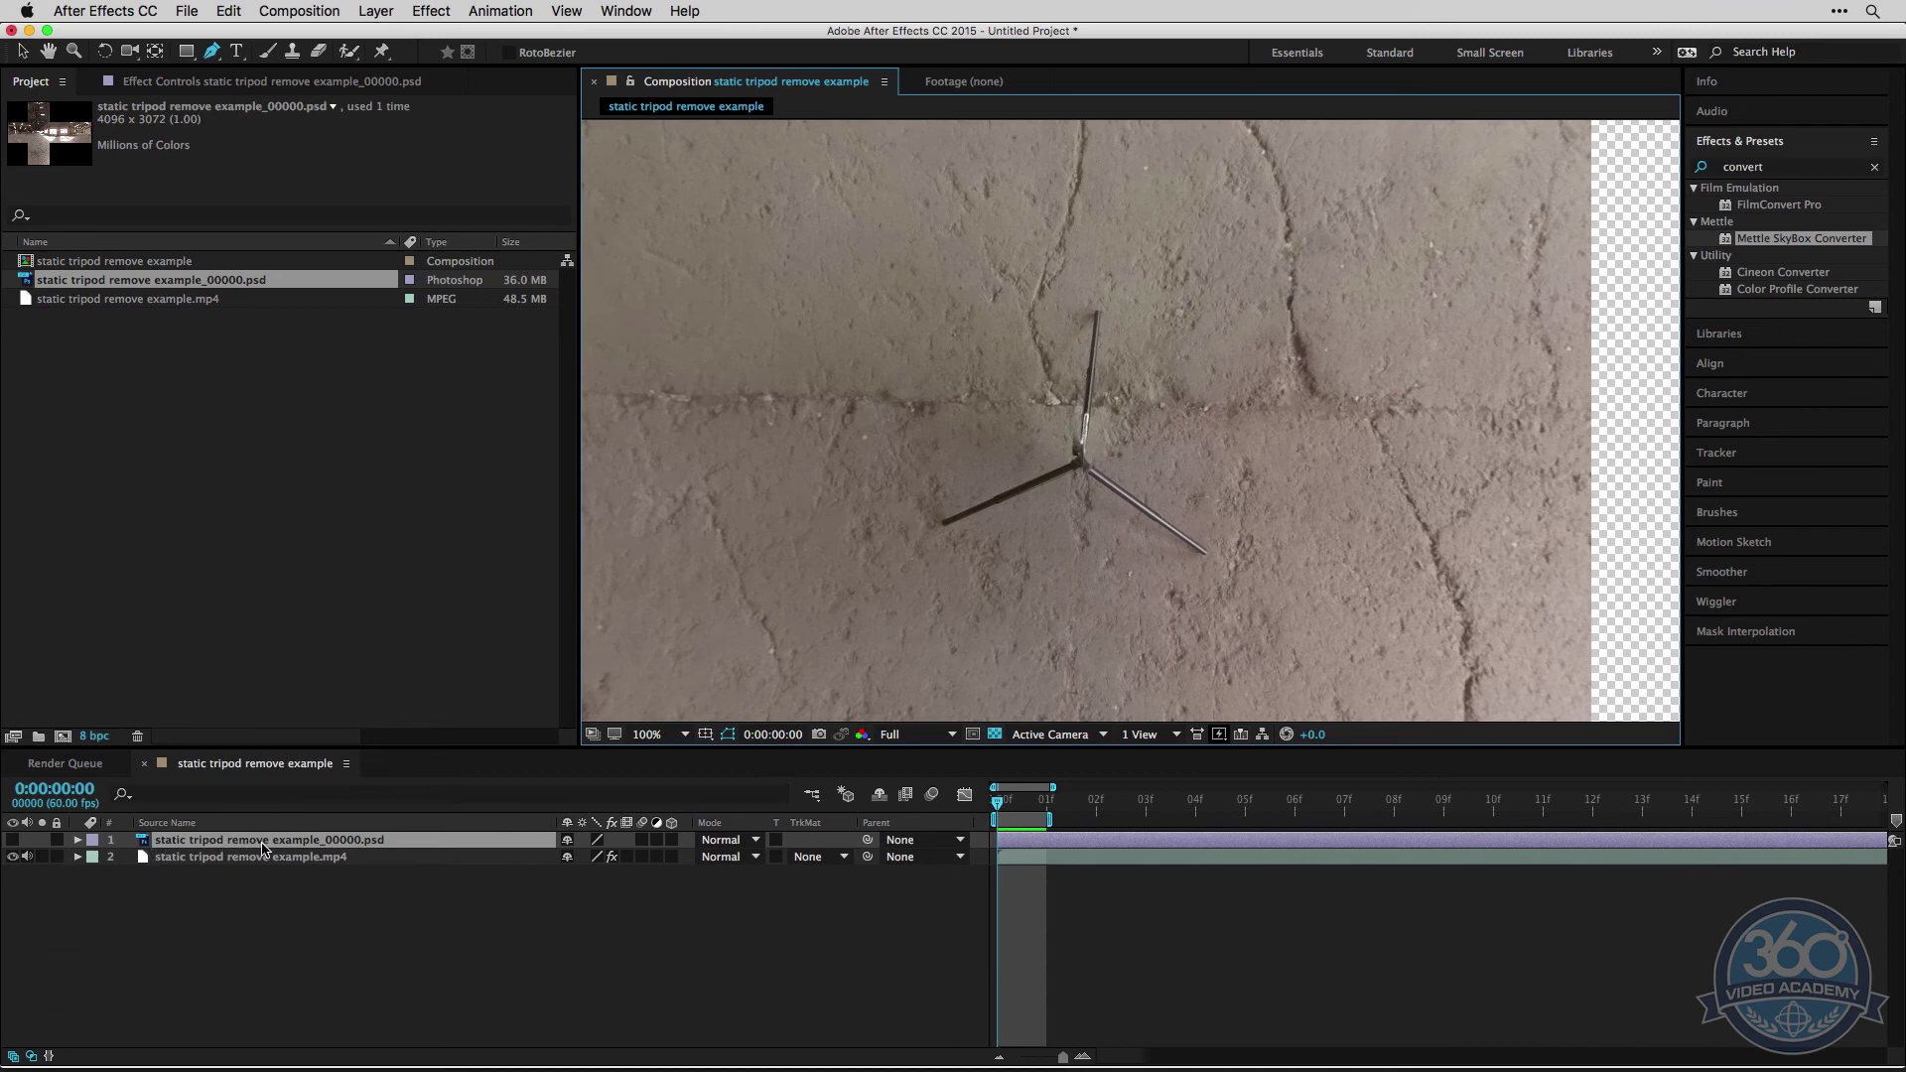
click(1090, 296)
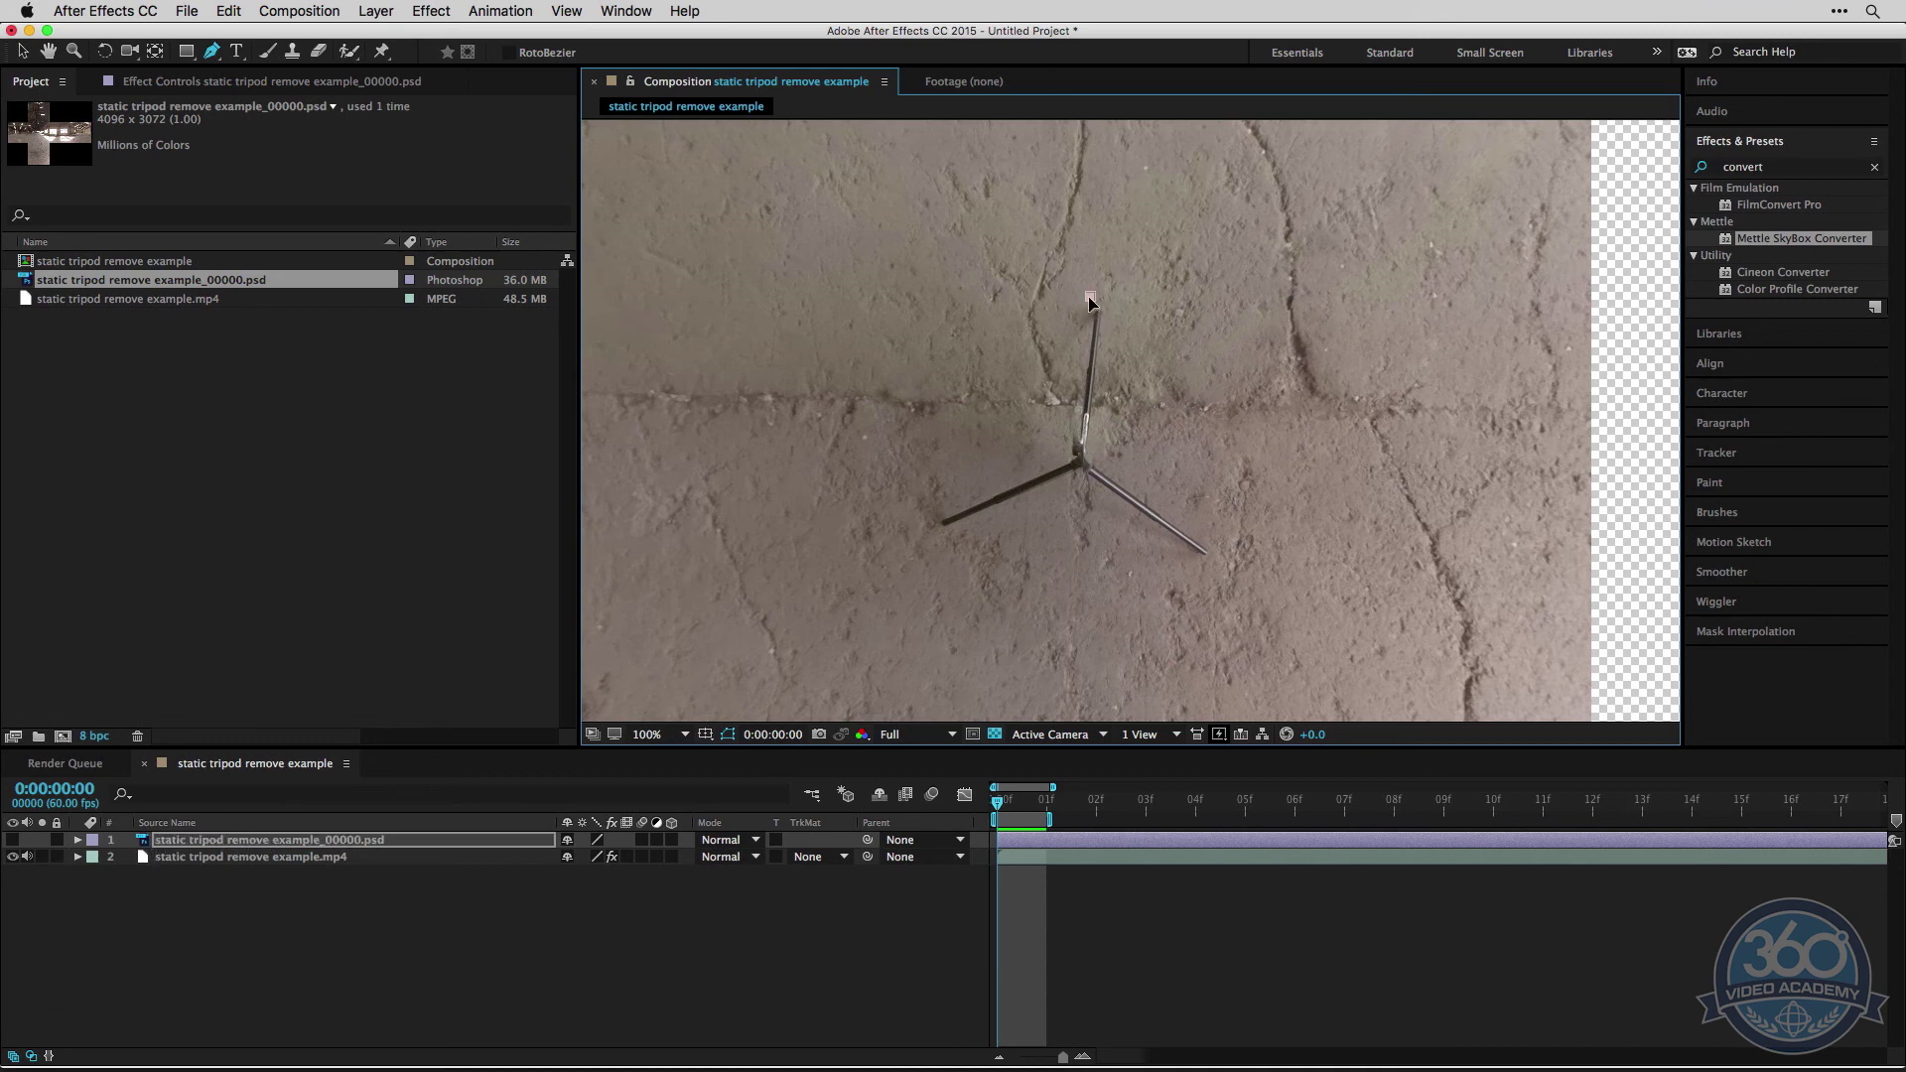
click(1003, 312)
click(942, 382)
click(894, 478)
click(913, 543)
click(1004, 578)
click(1169, 598)
click(1229, 589)
click(1248, 543)
click(1249, 439)
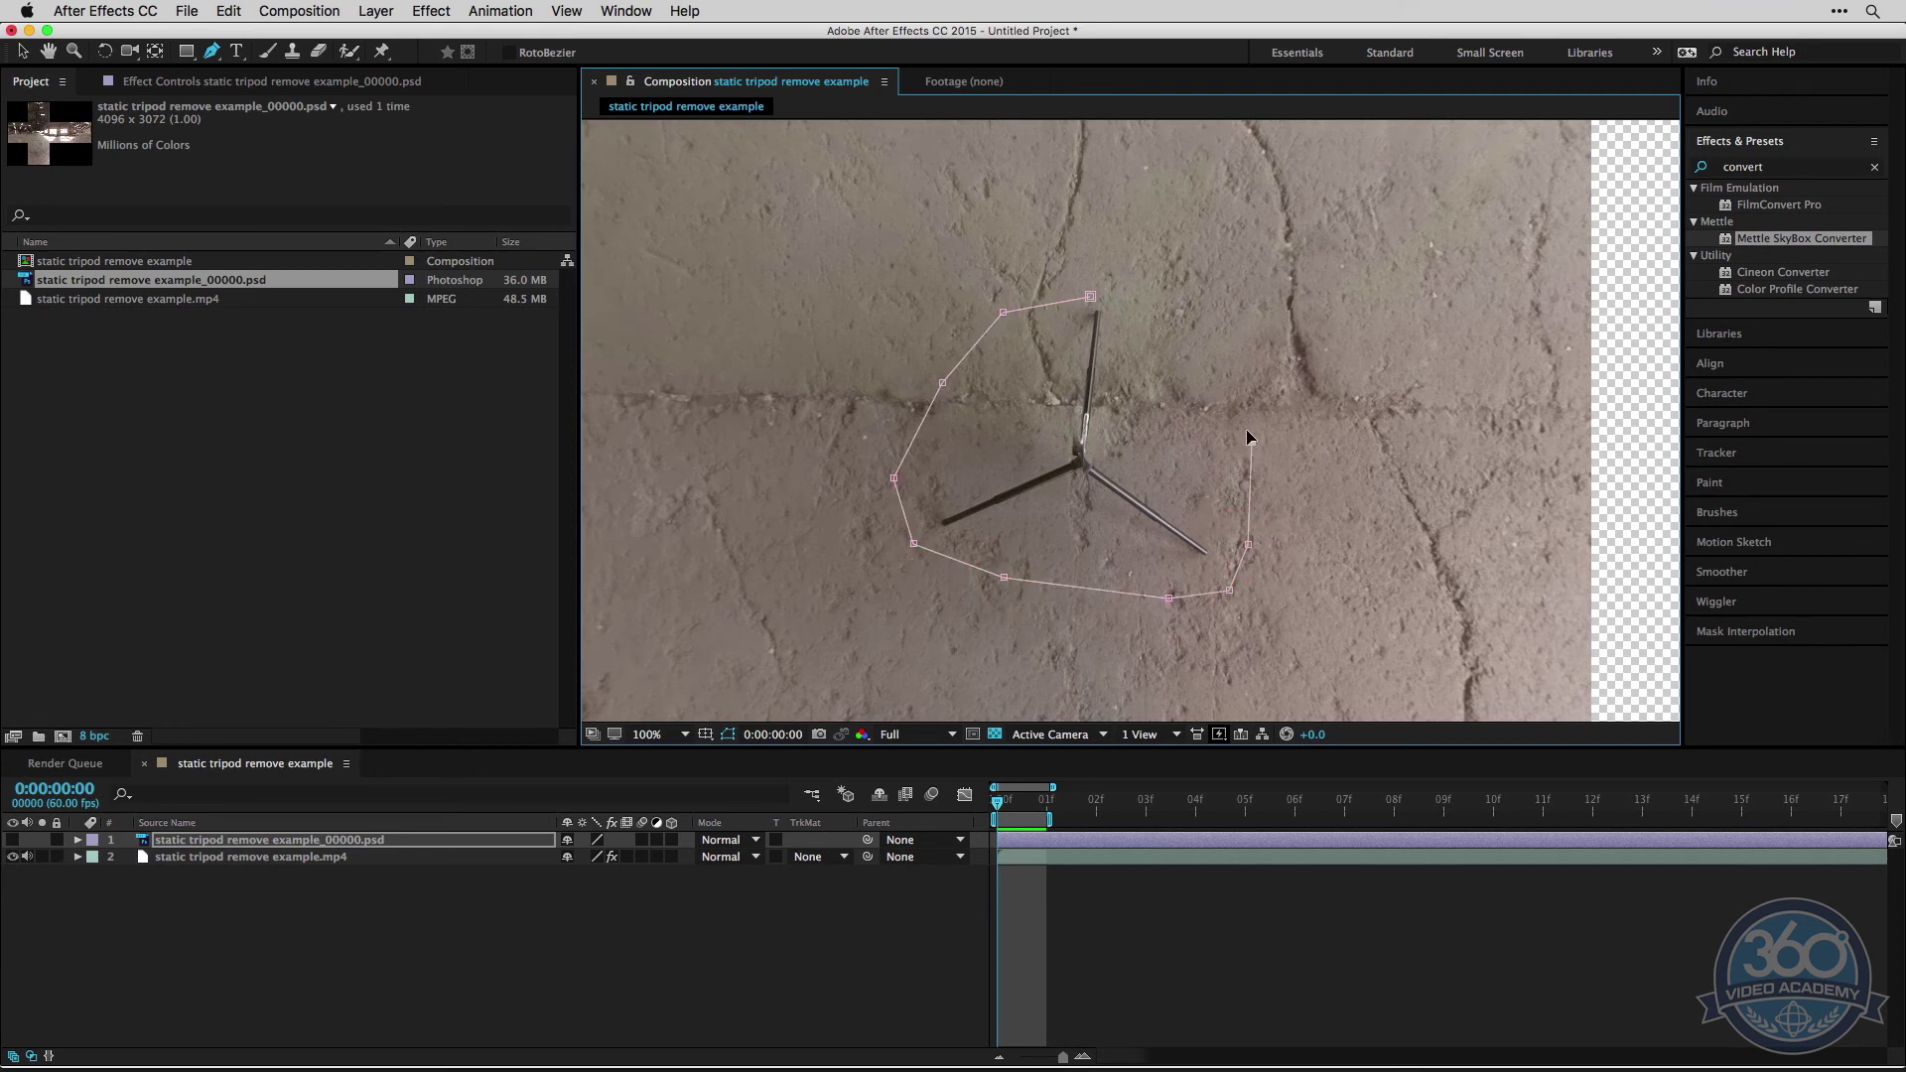
click(1212, 353)
click(1132, 298)
click(1090, 296)
Step: Compare the masked patch with the original footage by toggling the PSD layer's visibility, leaving the layer visible
click(12, 841)
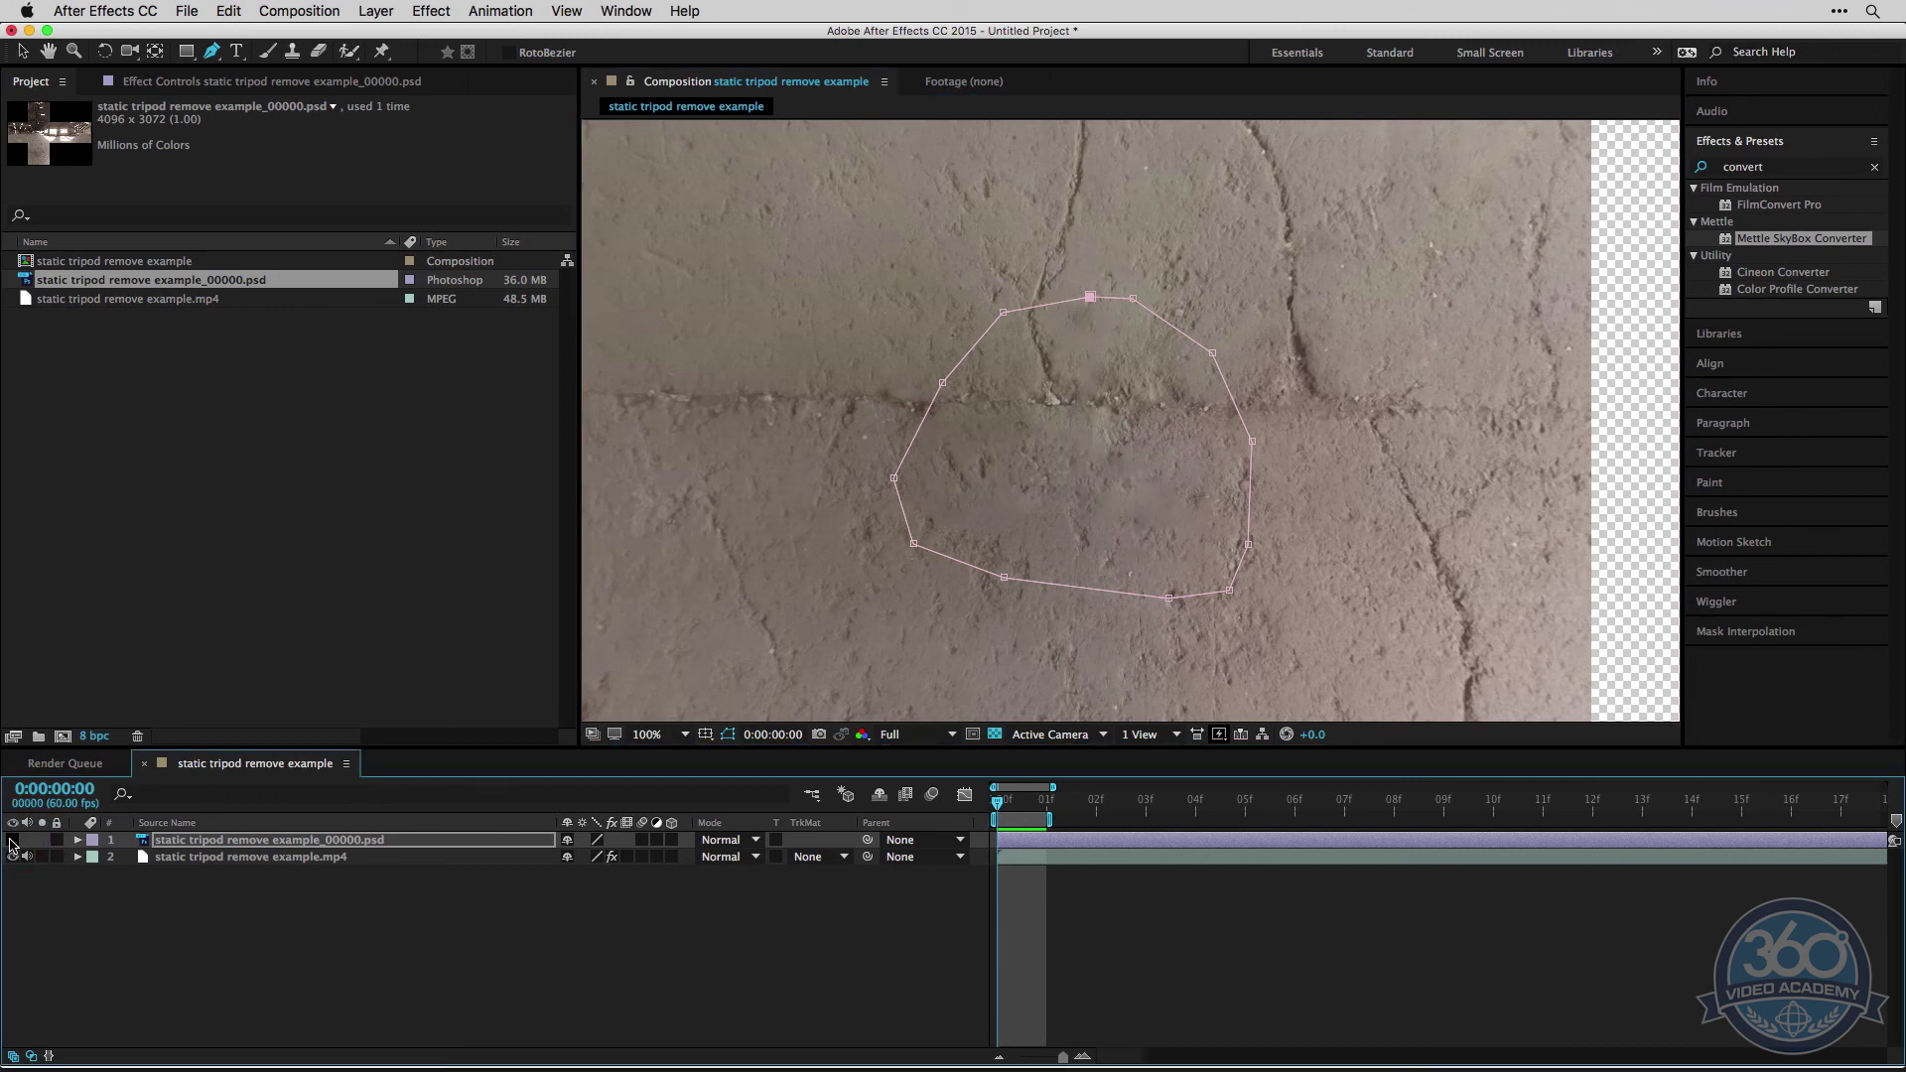
click(12, 840)
click(12, 841)
click(12, 841)
click(12, 841)
click(12, 840)
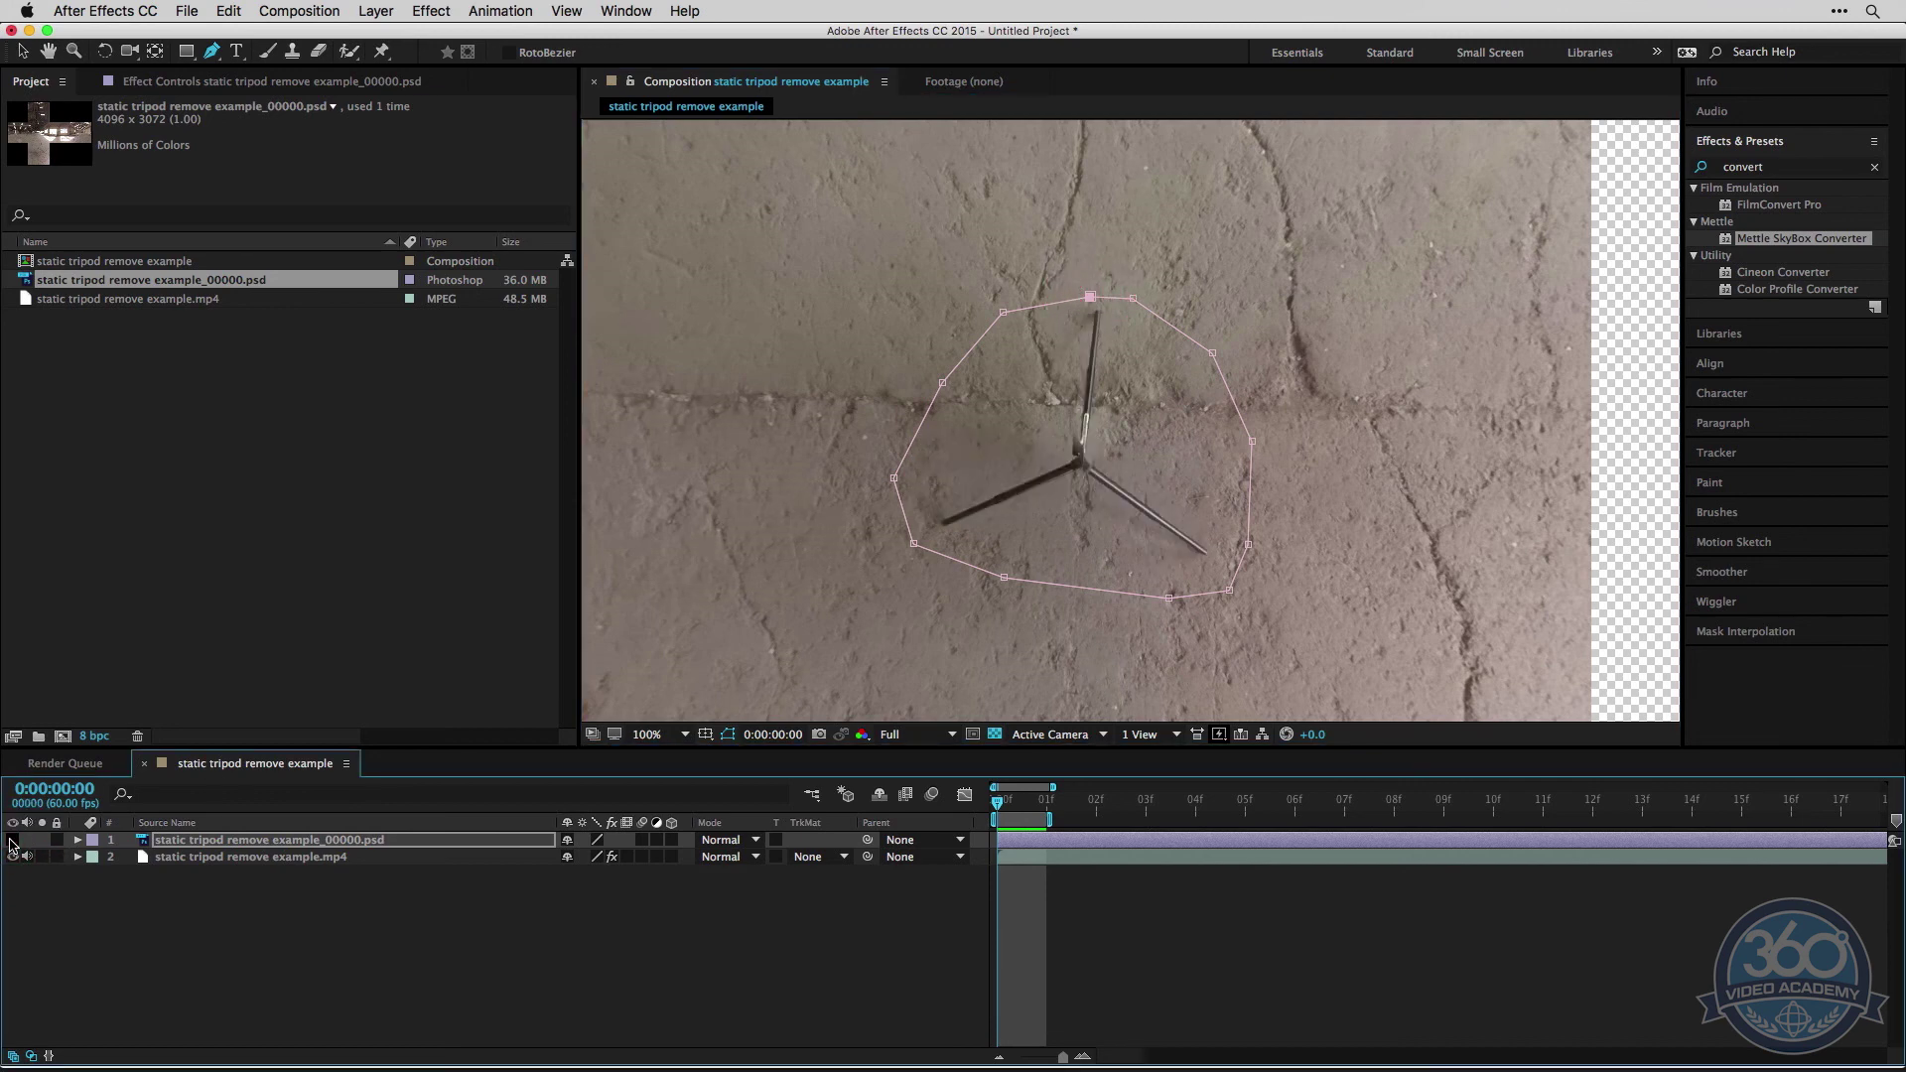
click(12, 841)
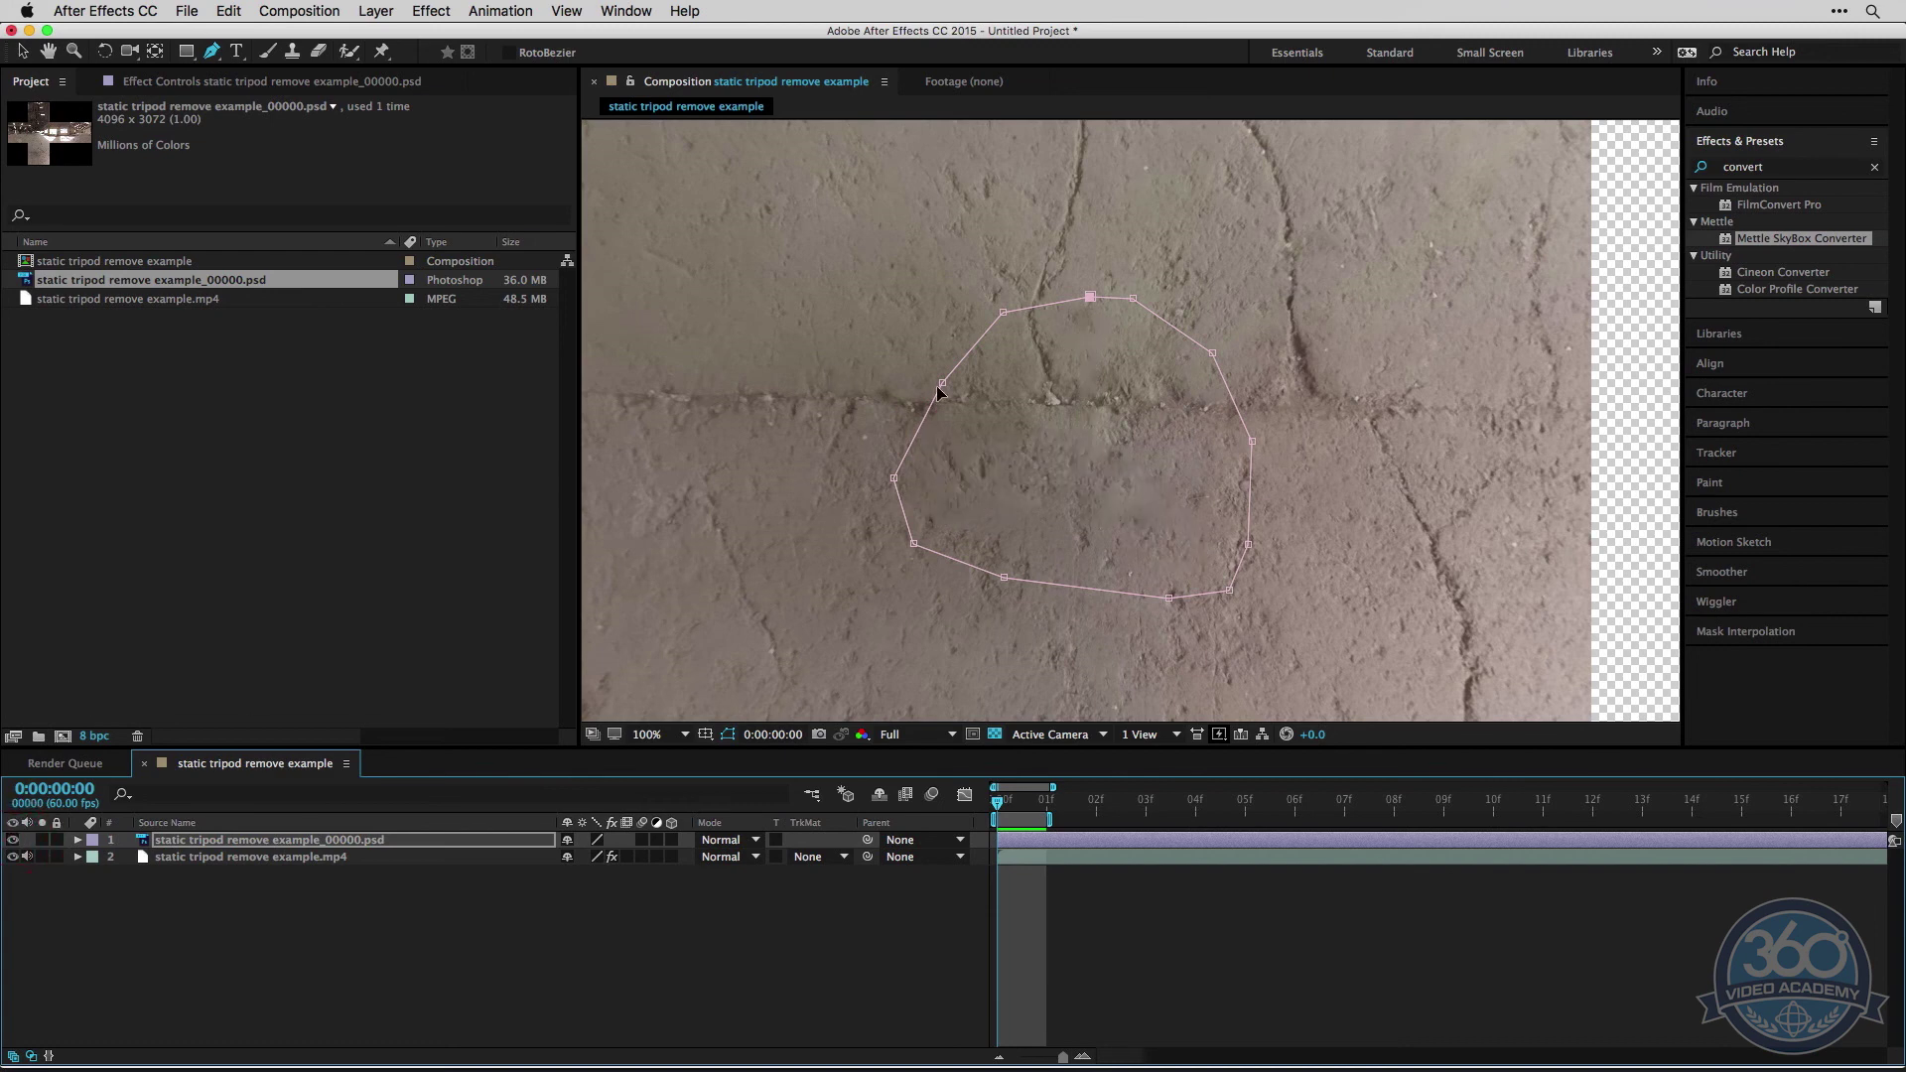
Step: Move two mask points beside the tripod's dark leg slightly outward to widen the patch around the floor seam
click(942, 384)
click(894, 477)
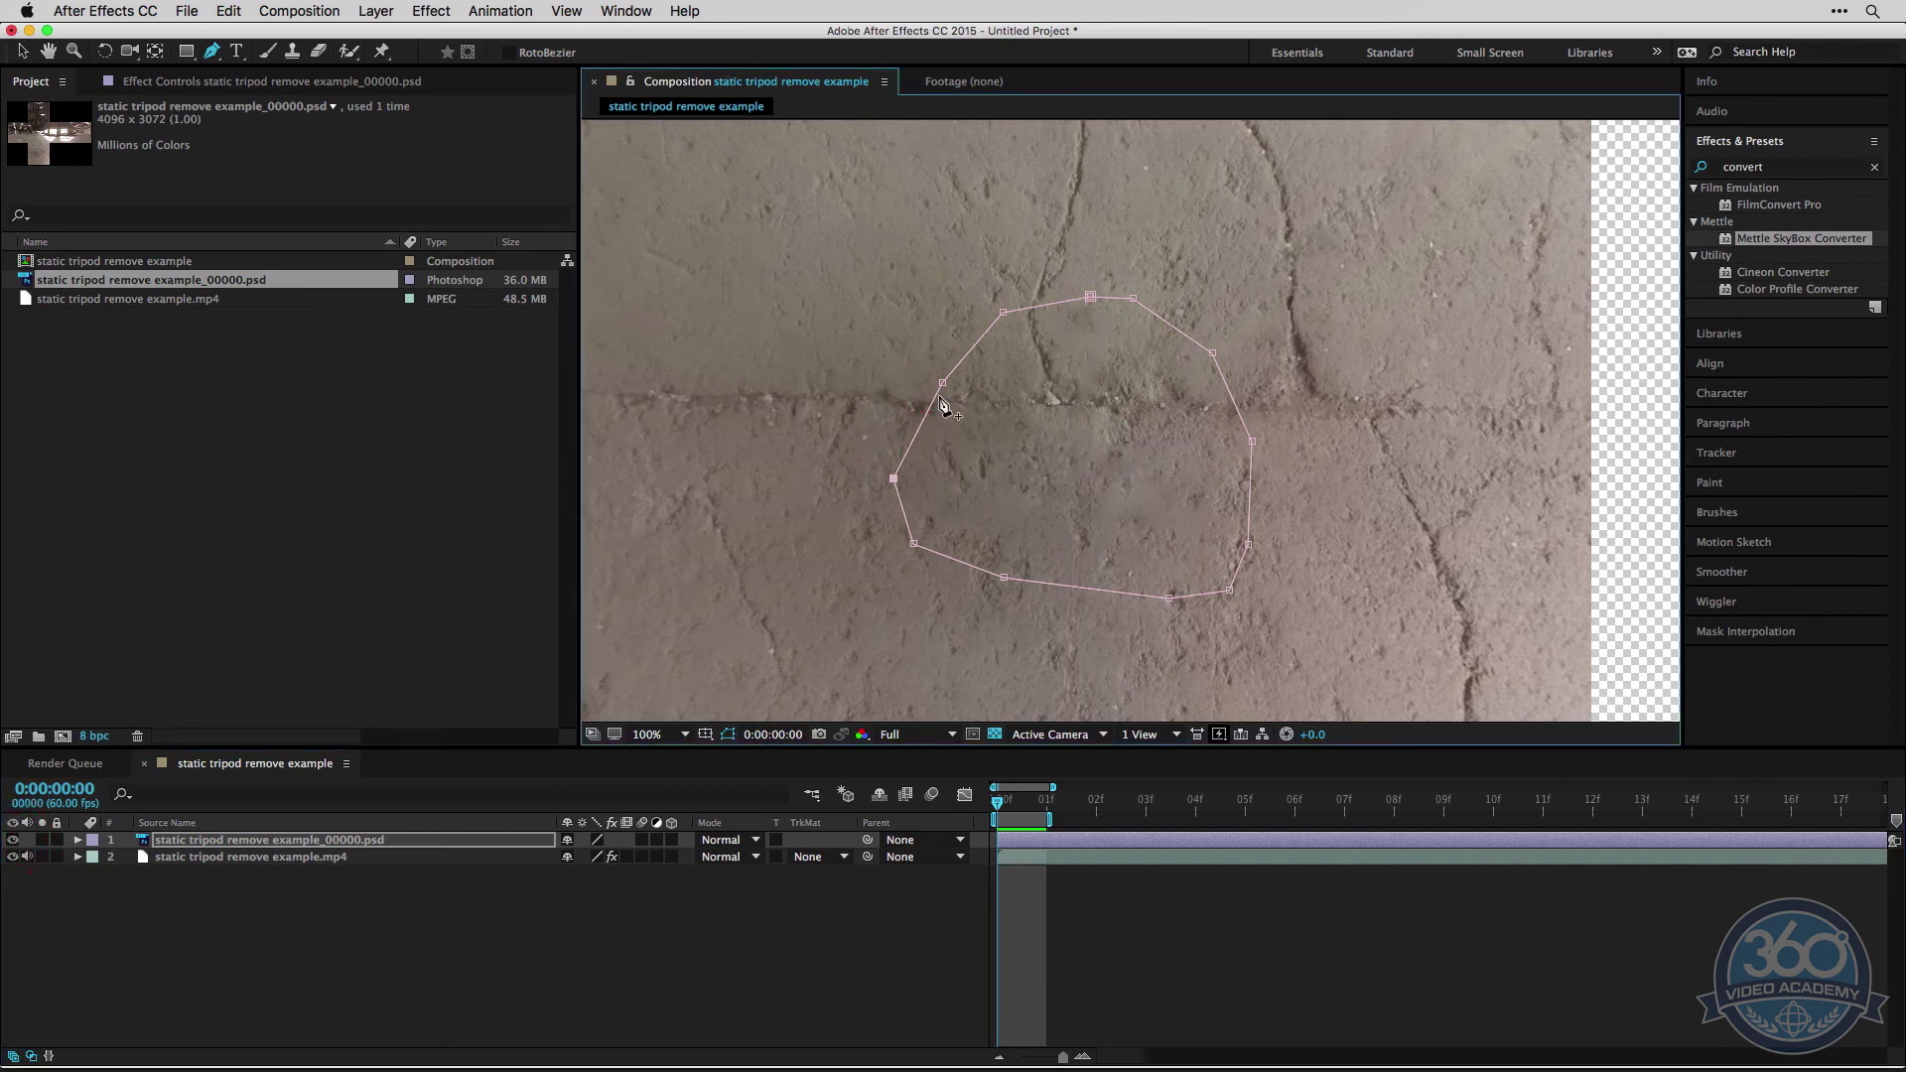
mouse_move(944, 387)
mouse_down()
mouse_move(974, 396)
mouse_move(868, 382)
mouse_move(983, 400)
mouse_move(894, 374)
mouse_move(949, 391)
mouse_move(921, 380)
mouse_up()
Step: Set the Mask Feather of the PSD layer's mask to 20 pixels
key(f)
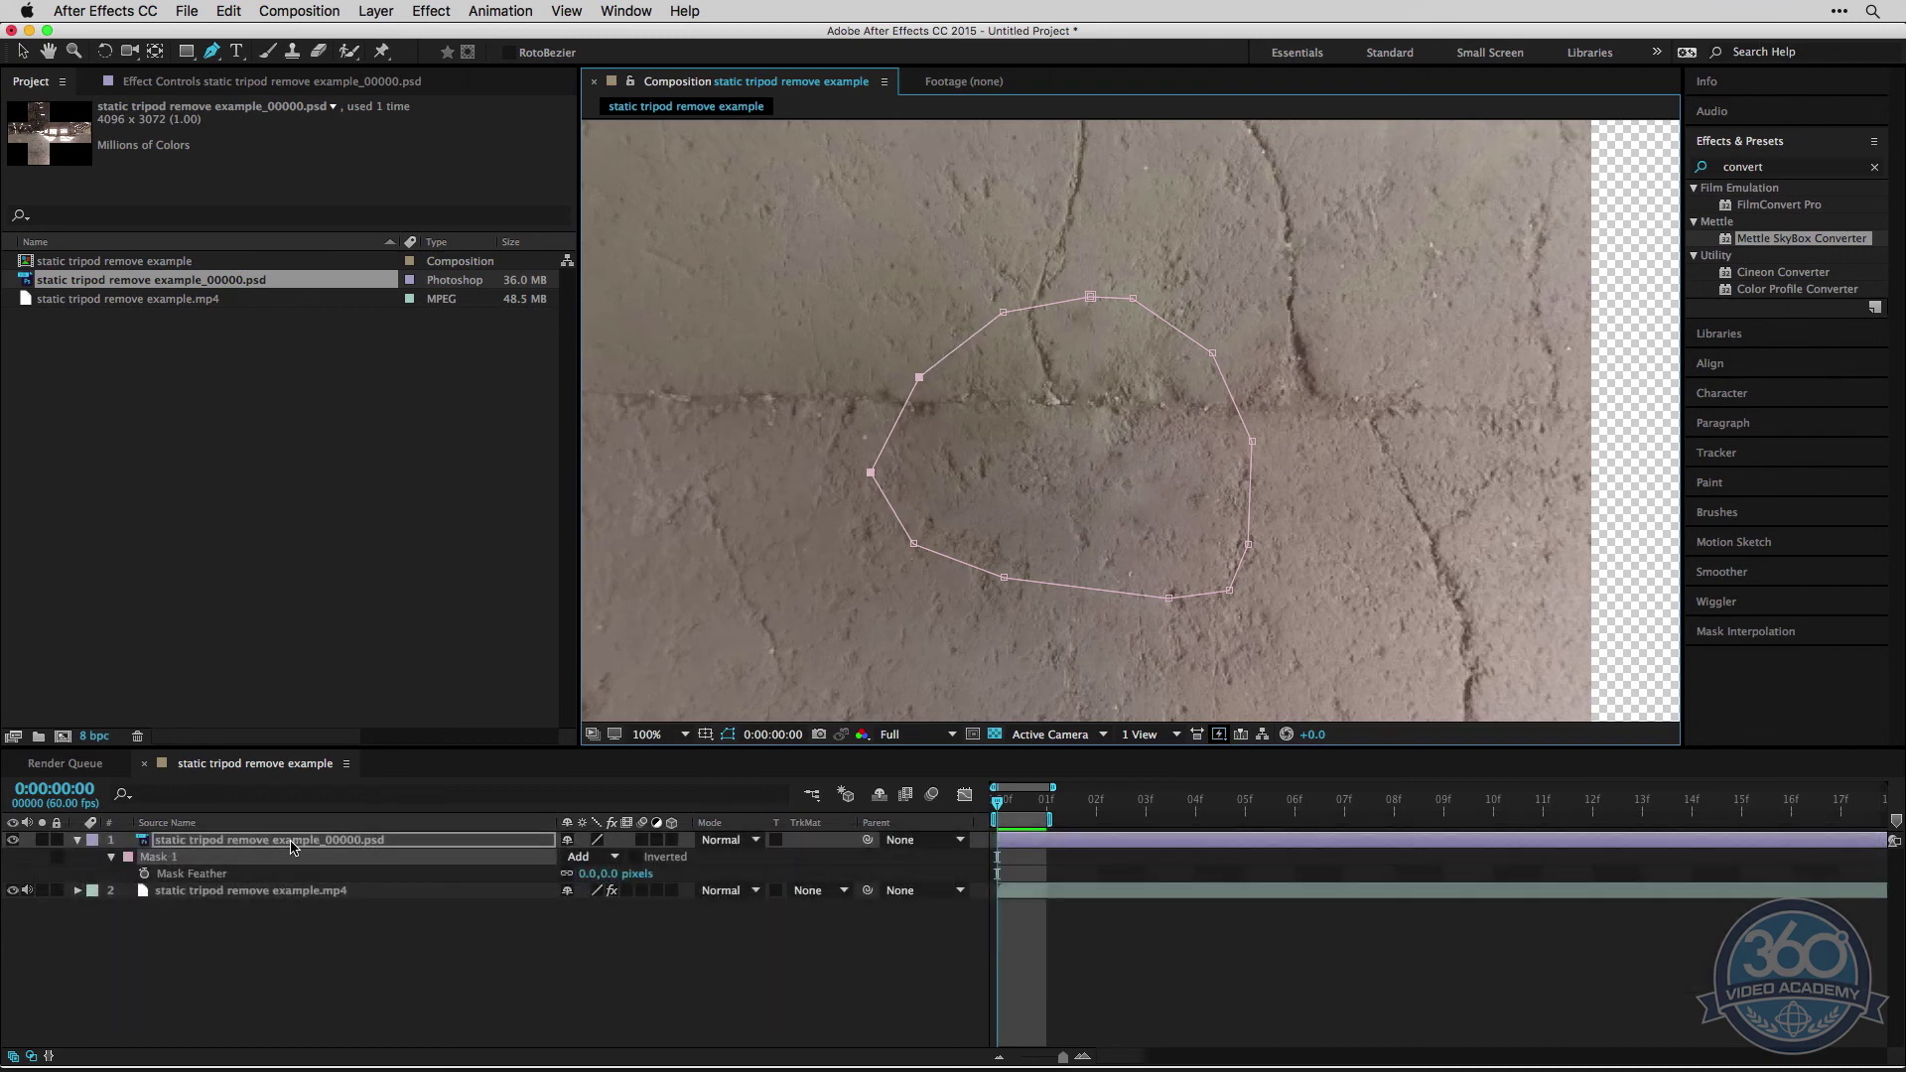
click(293, 845)
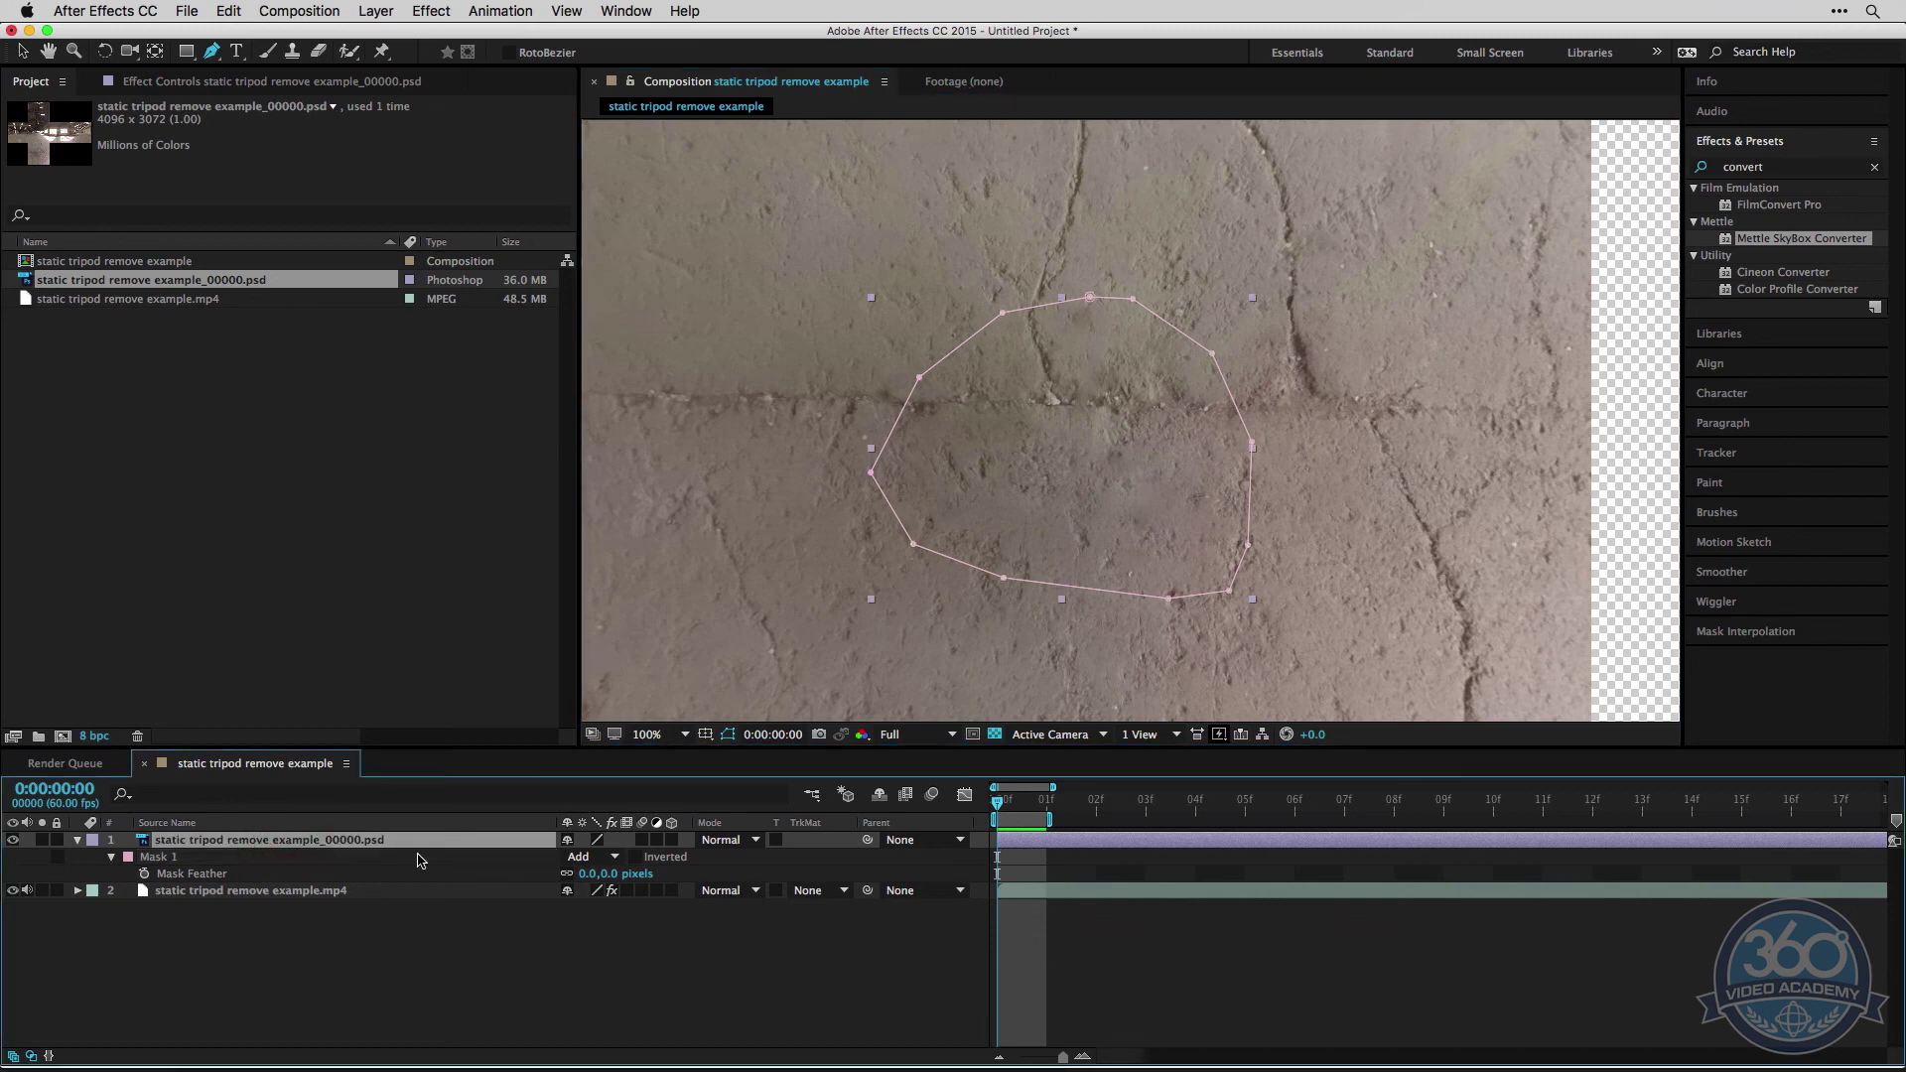
click(604, 873)
text(20)
key(Return)
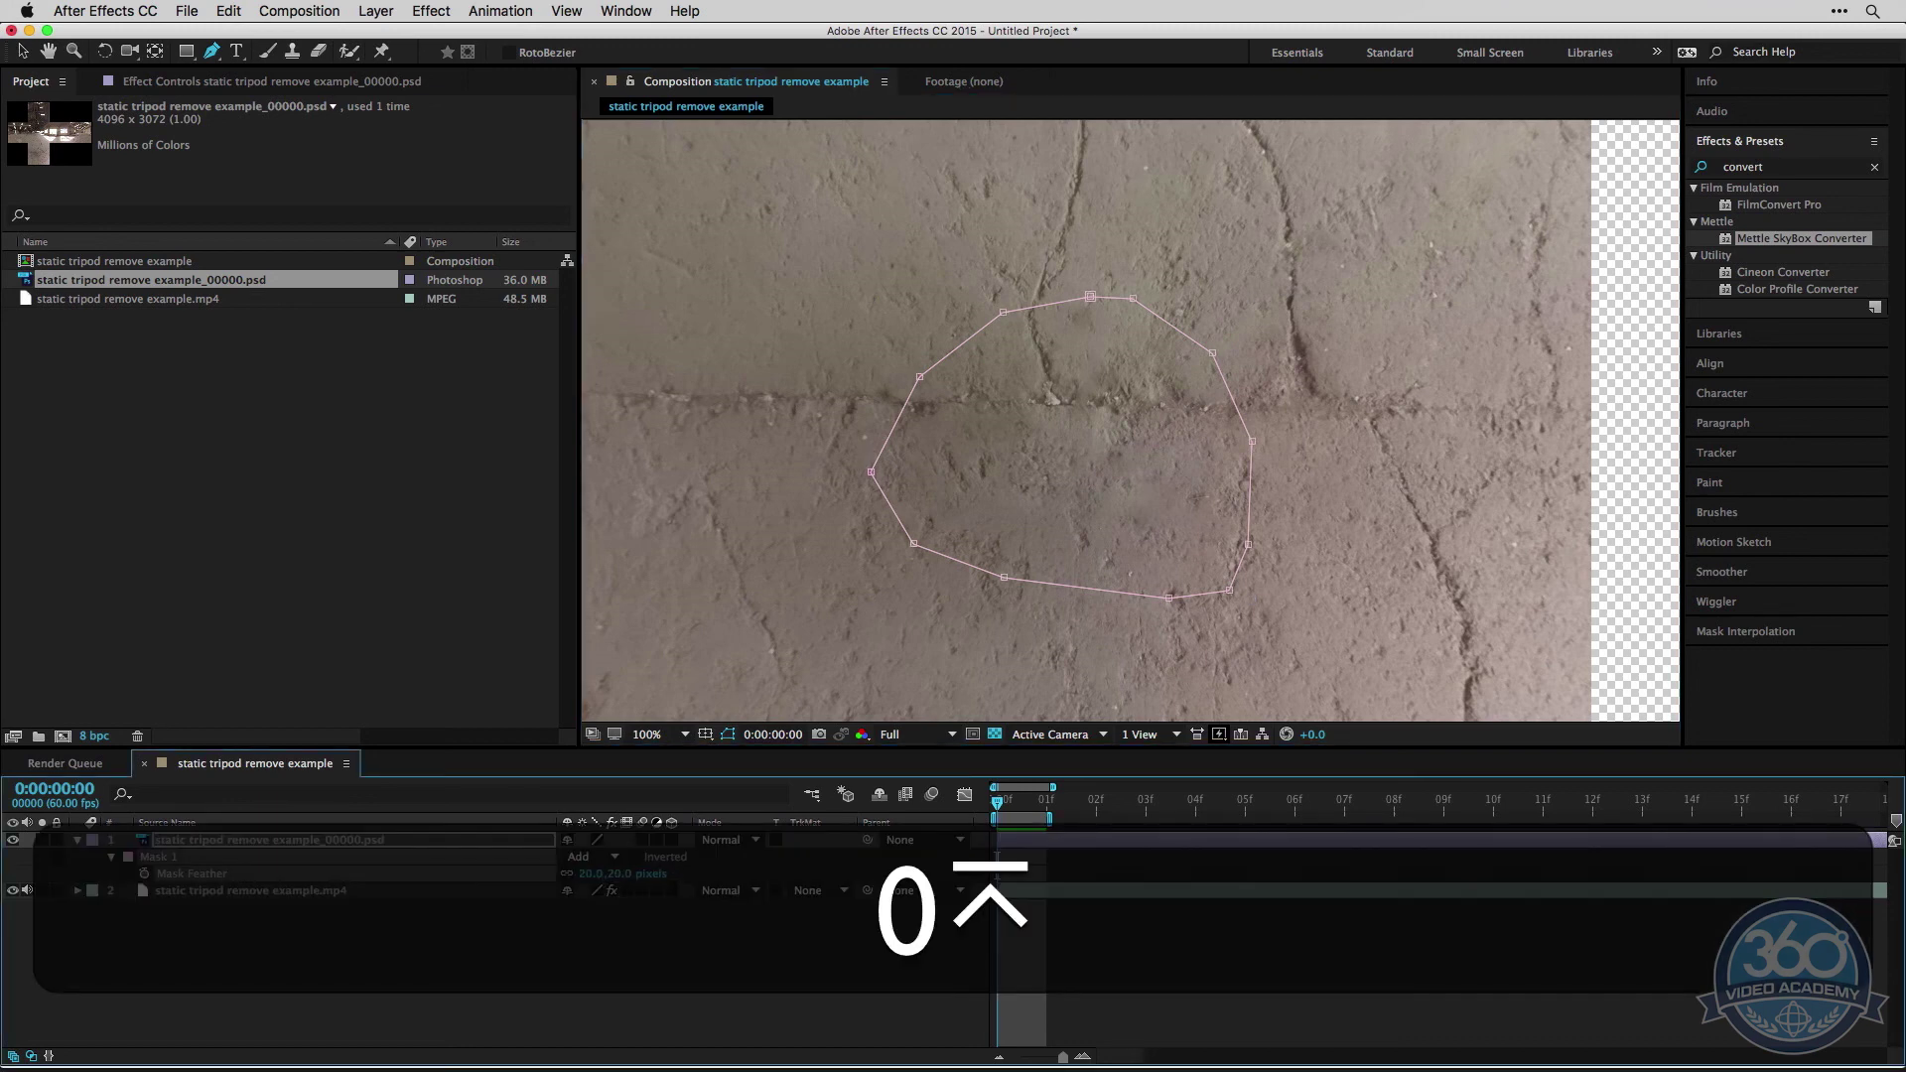
Step: Inspect the feathered patch in isolation with mask outlines and the transparency grid hidden, and return to the combined view
click(41, 841)
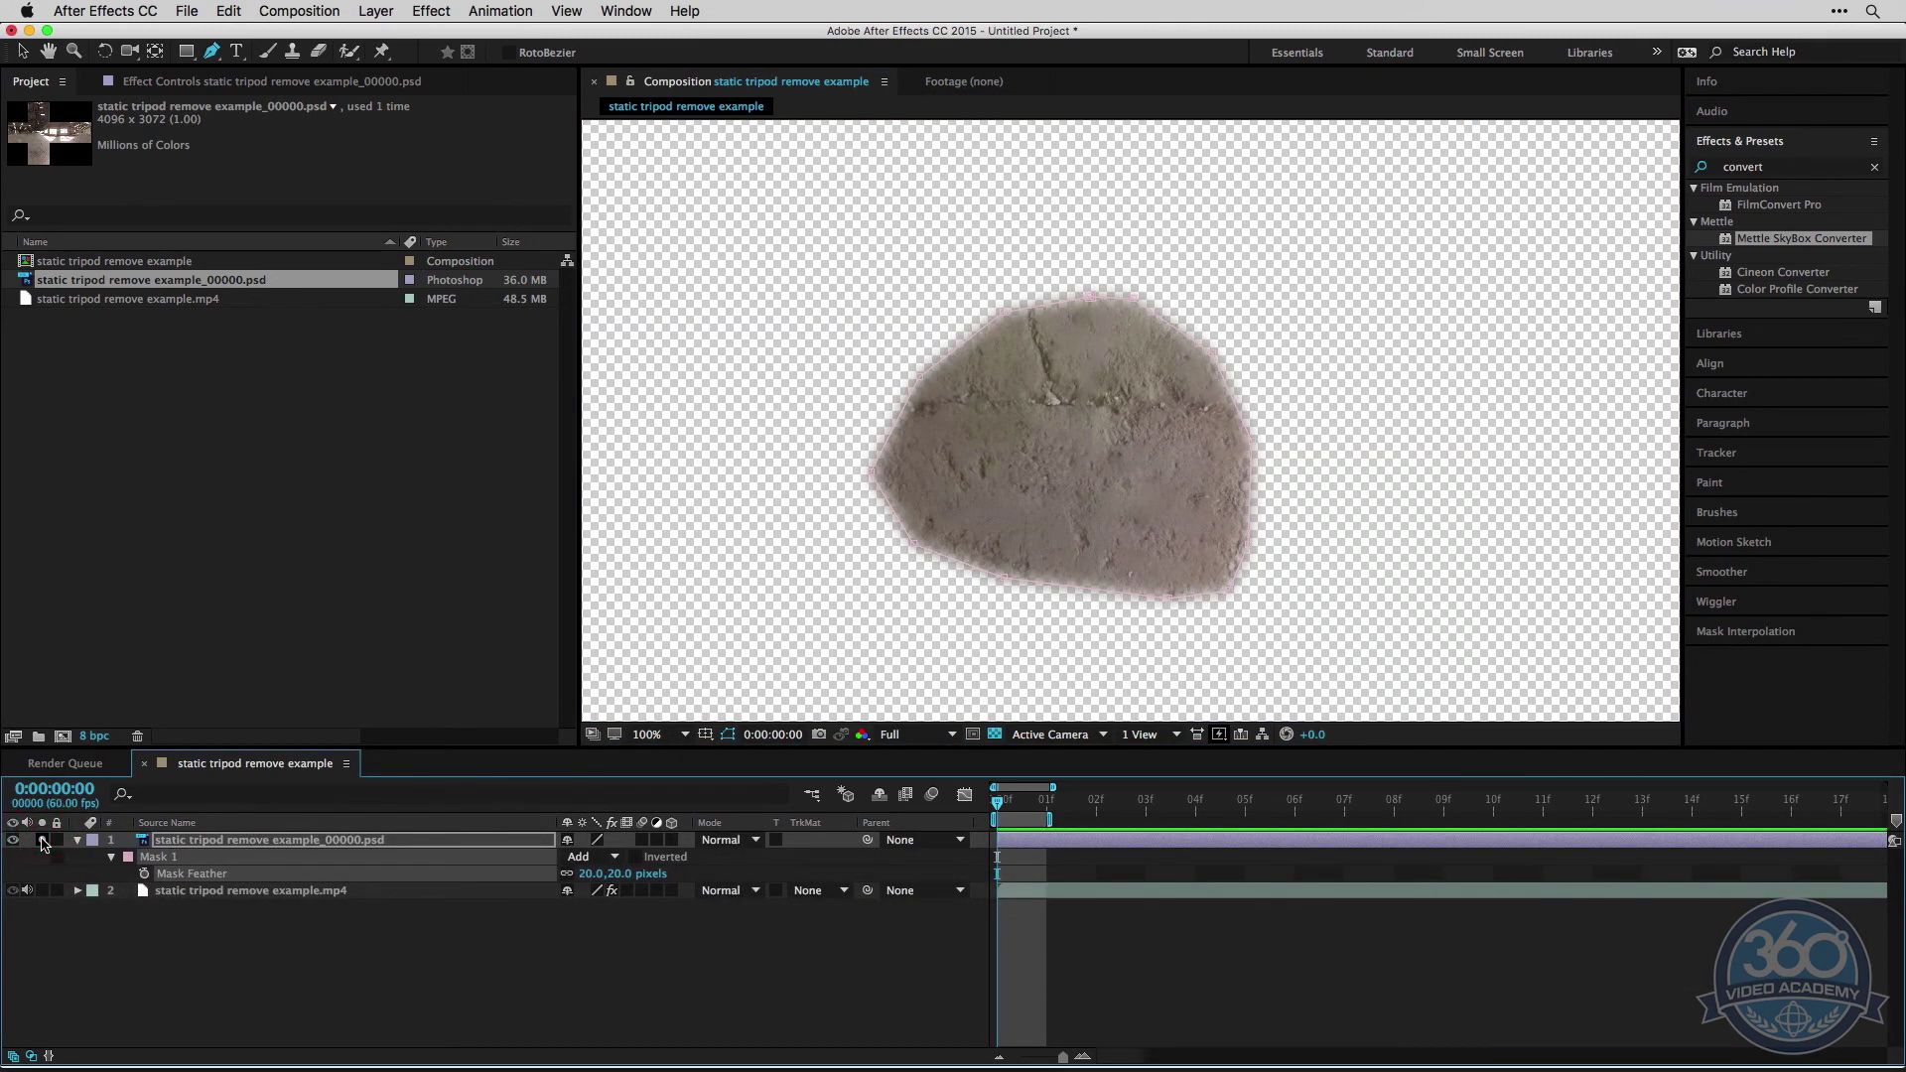
click(729, 735)
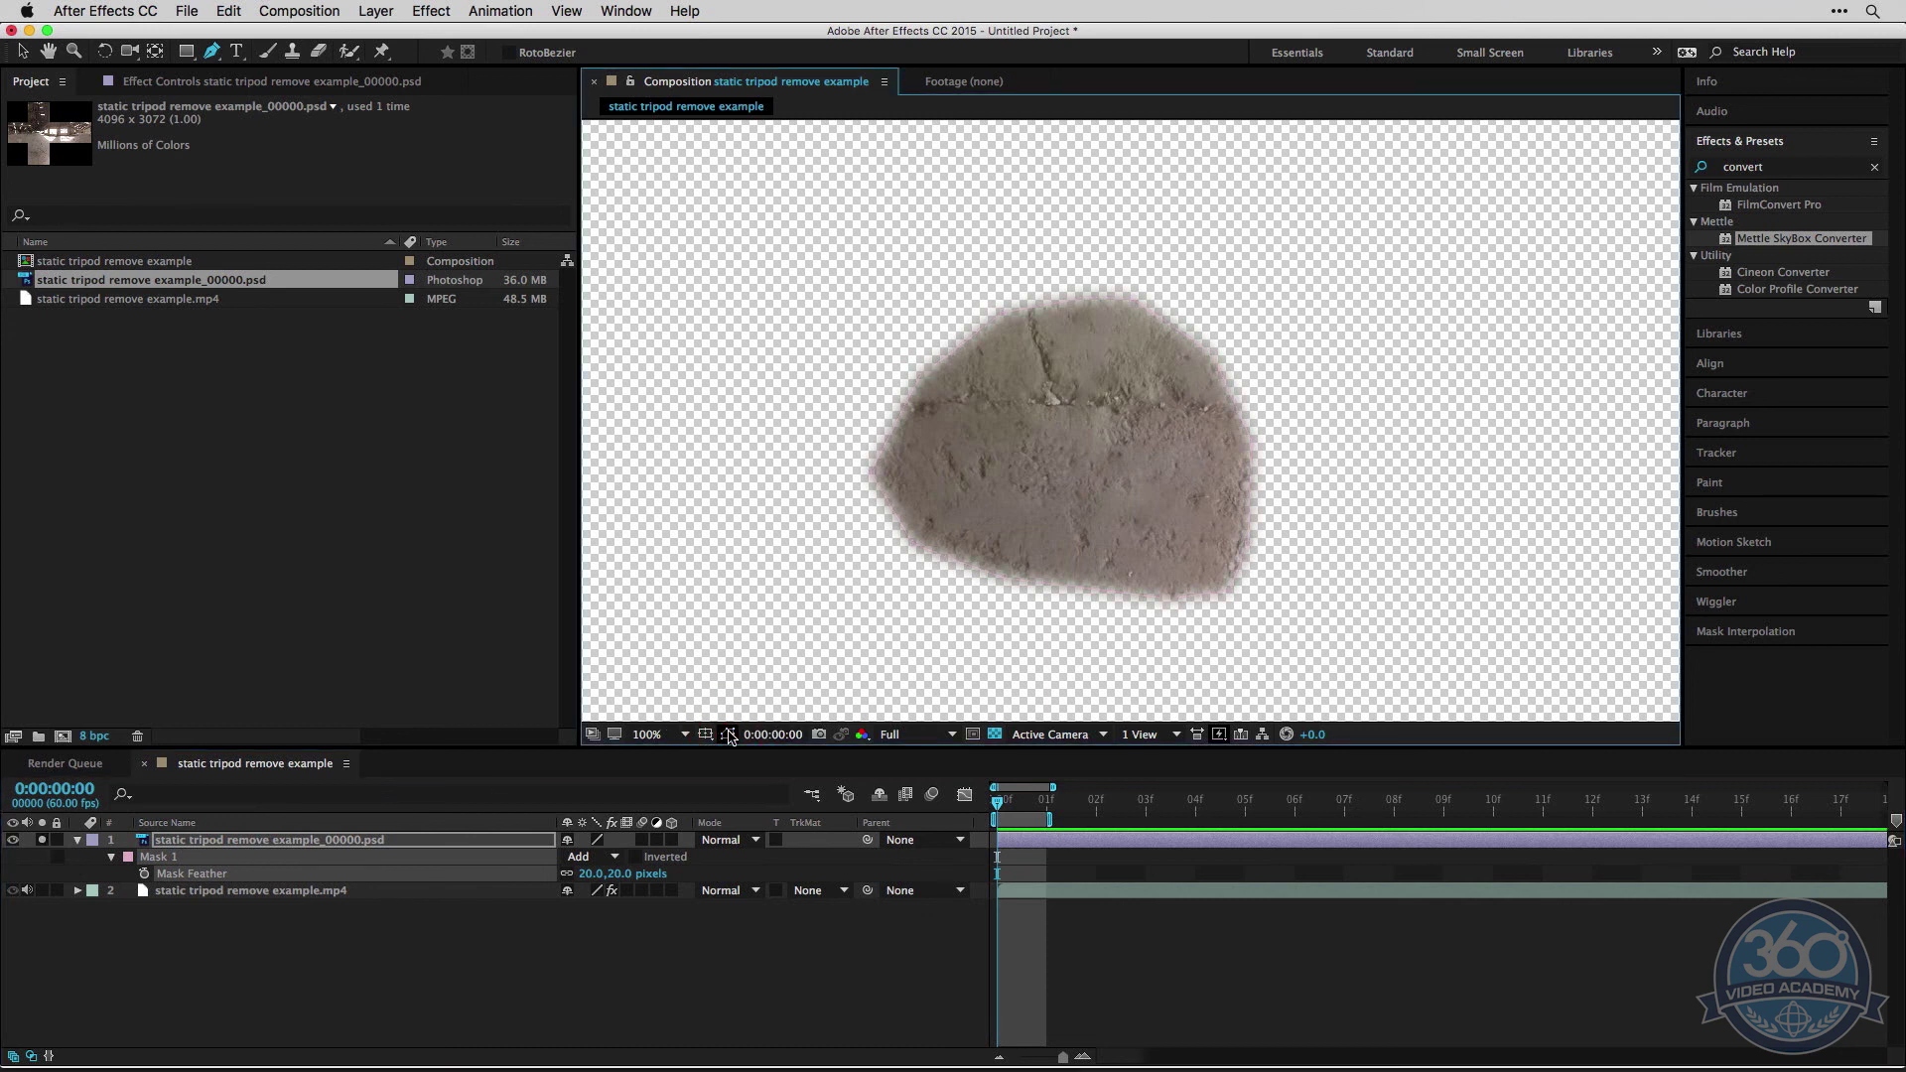
click(994, 734)
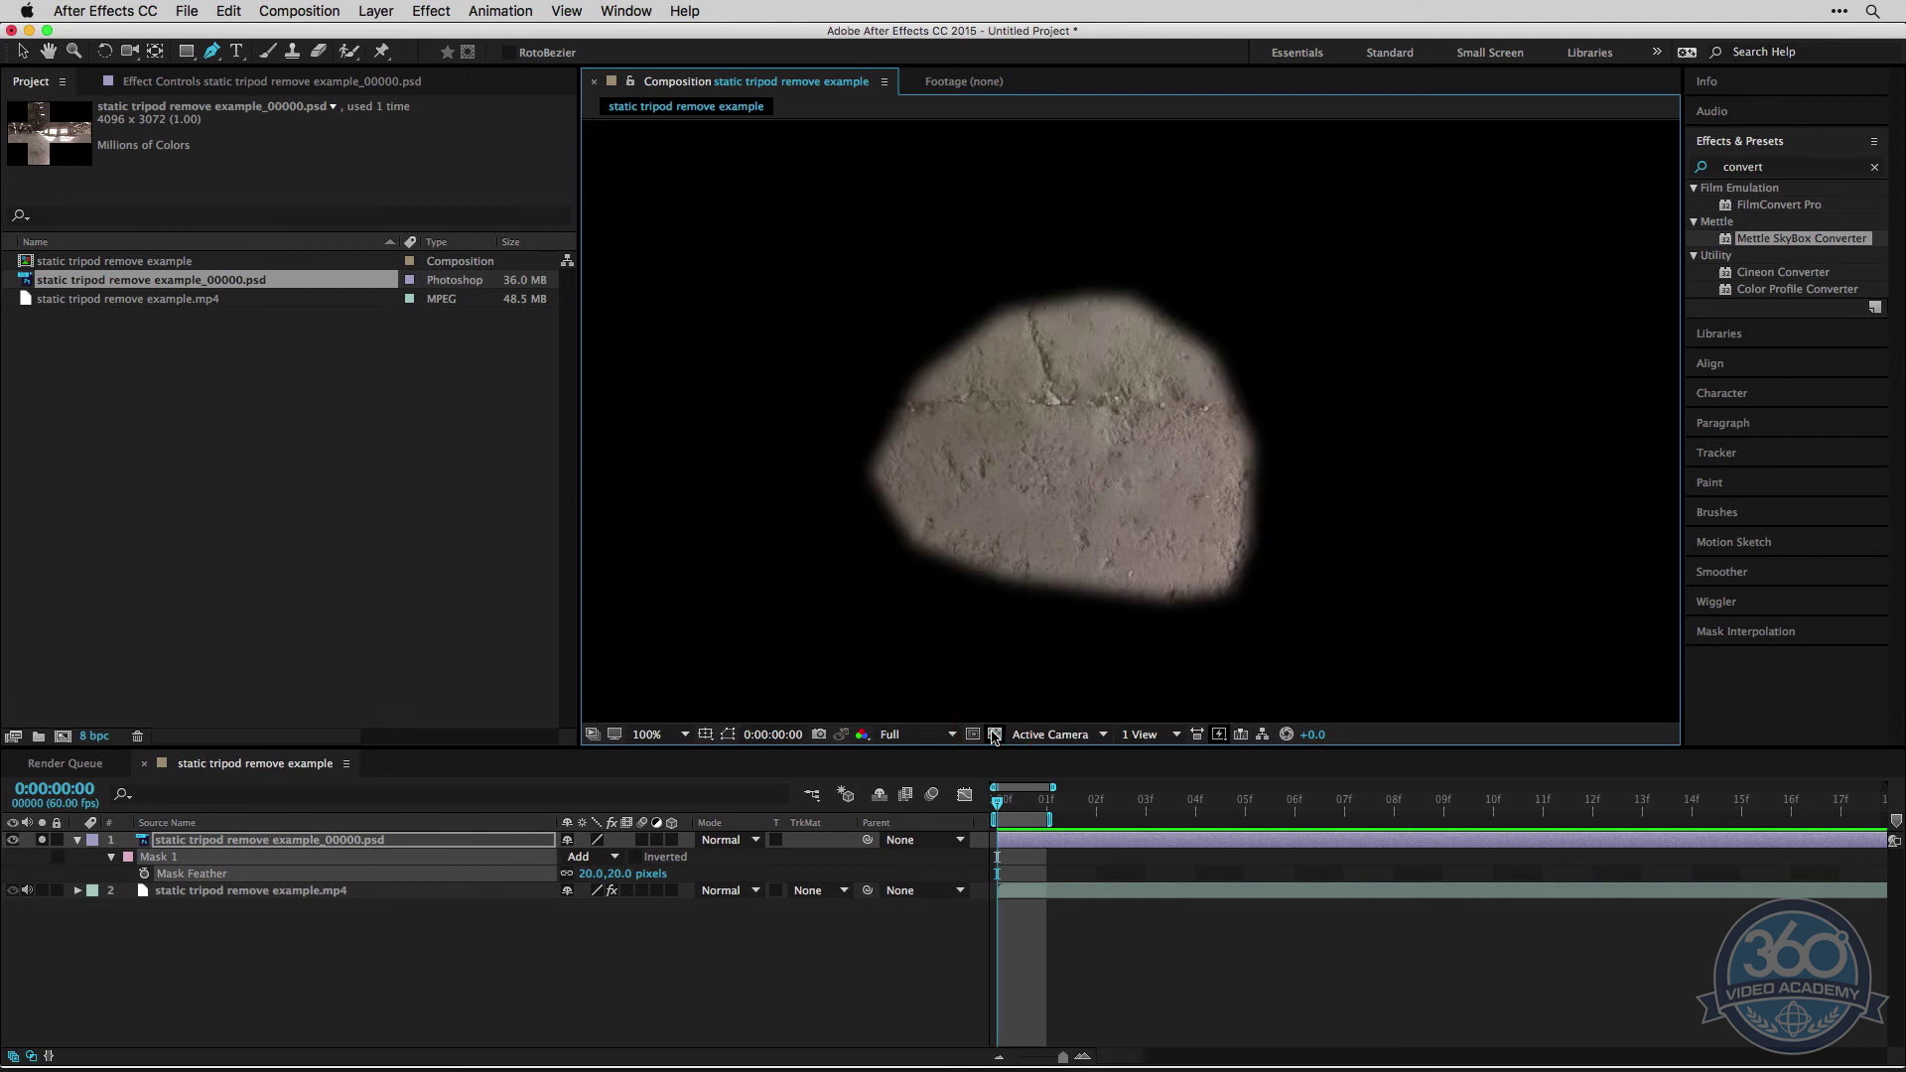
click(42, 840)
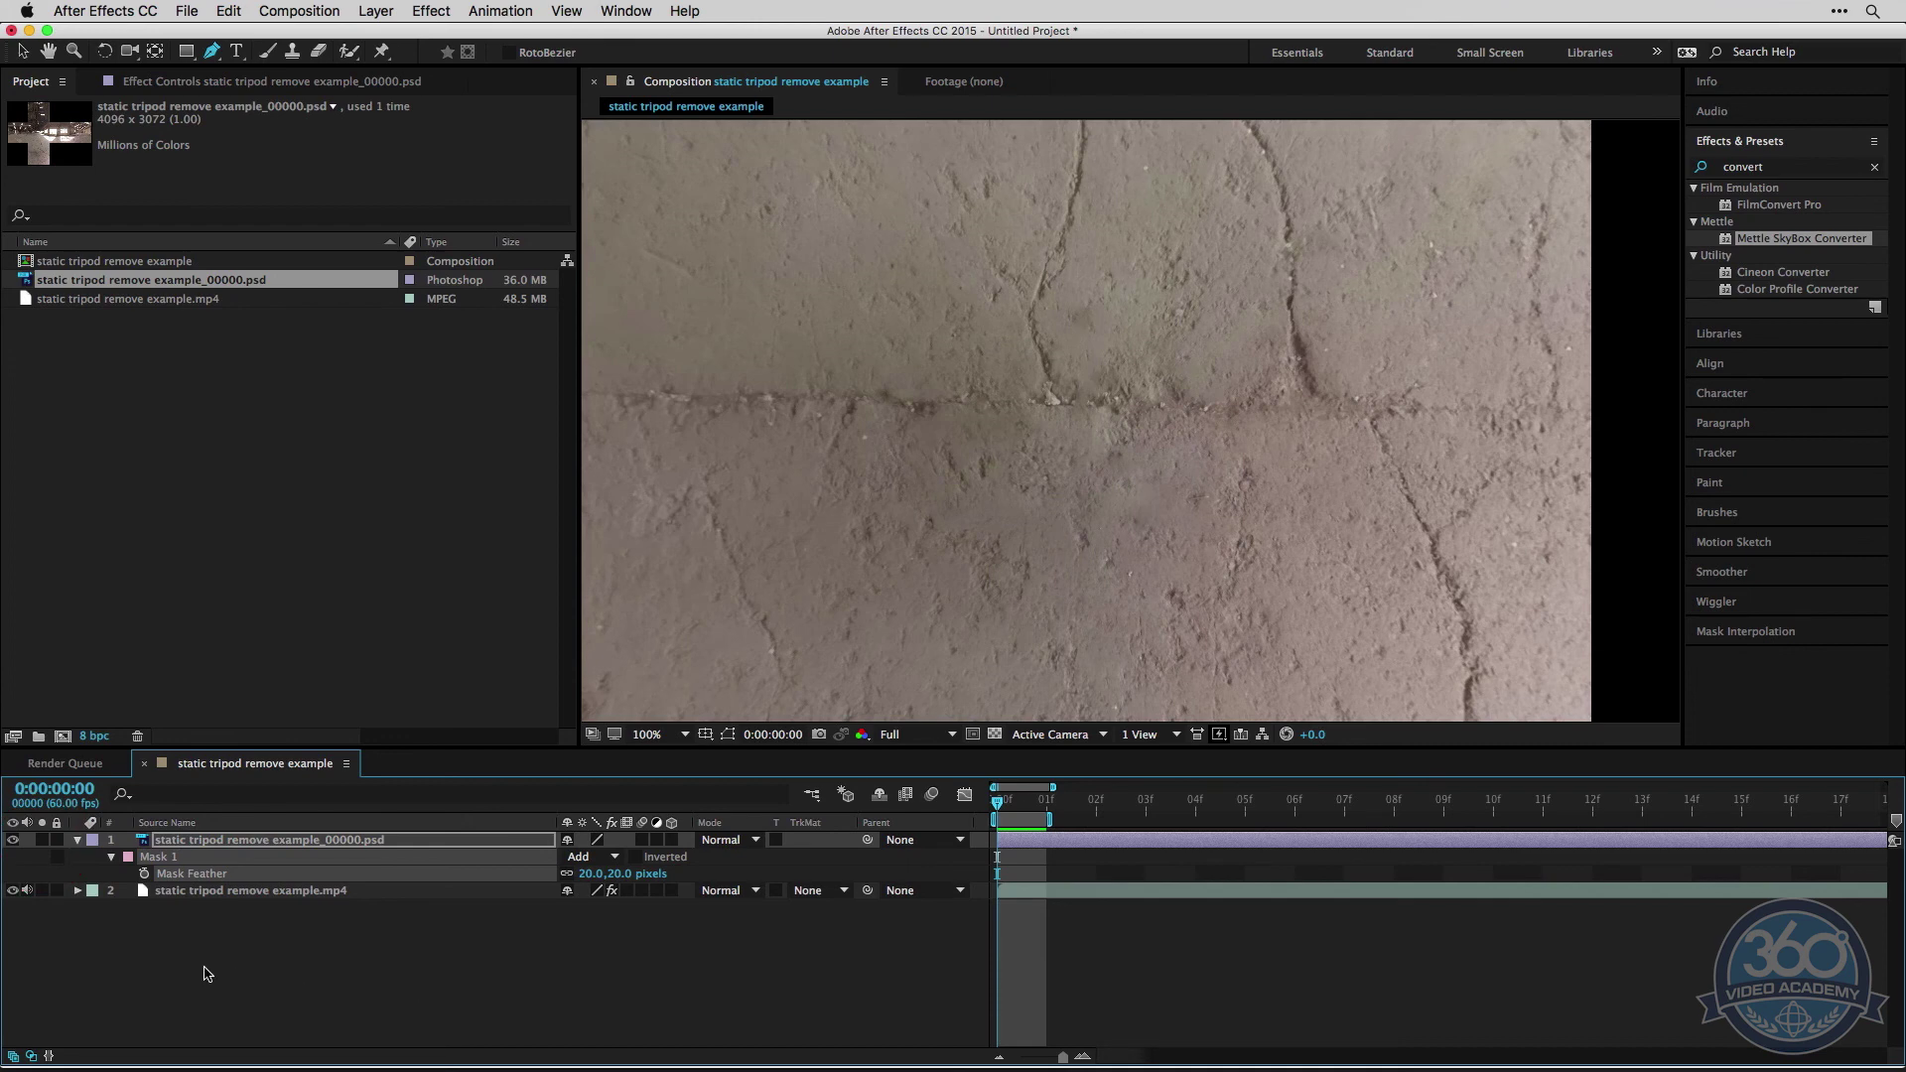
Step: Collapse the PSD layer's mask properties and extend the preview work area to the end of the full composition
click(78, 840)
click(650, 734)
click(685, 651)
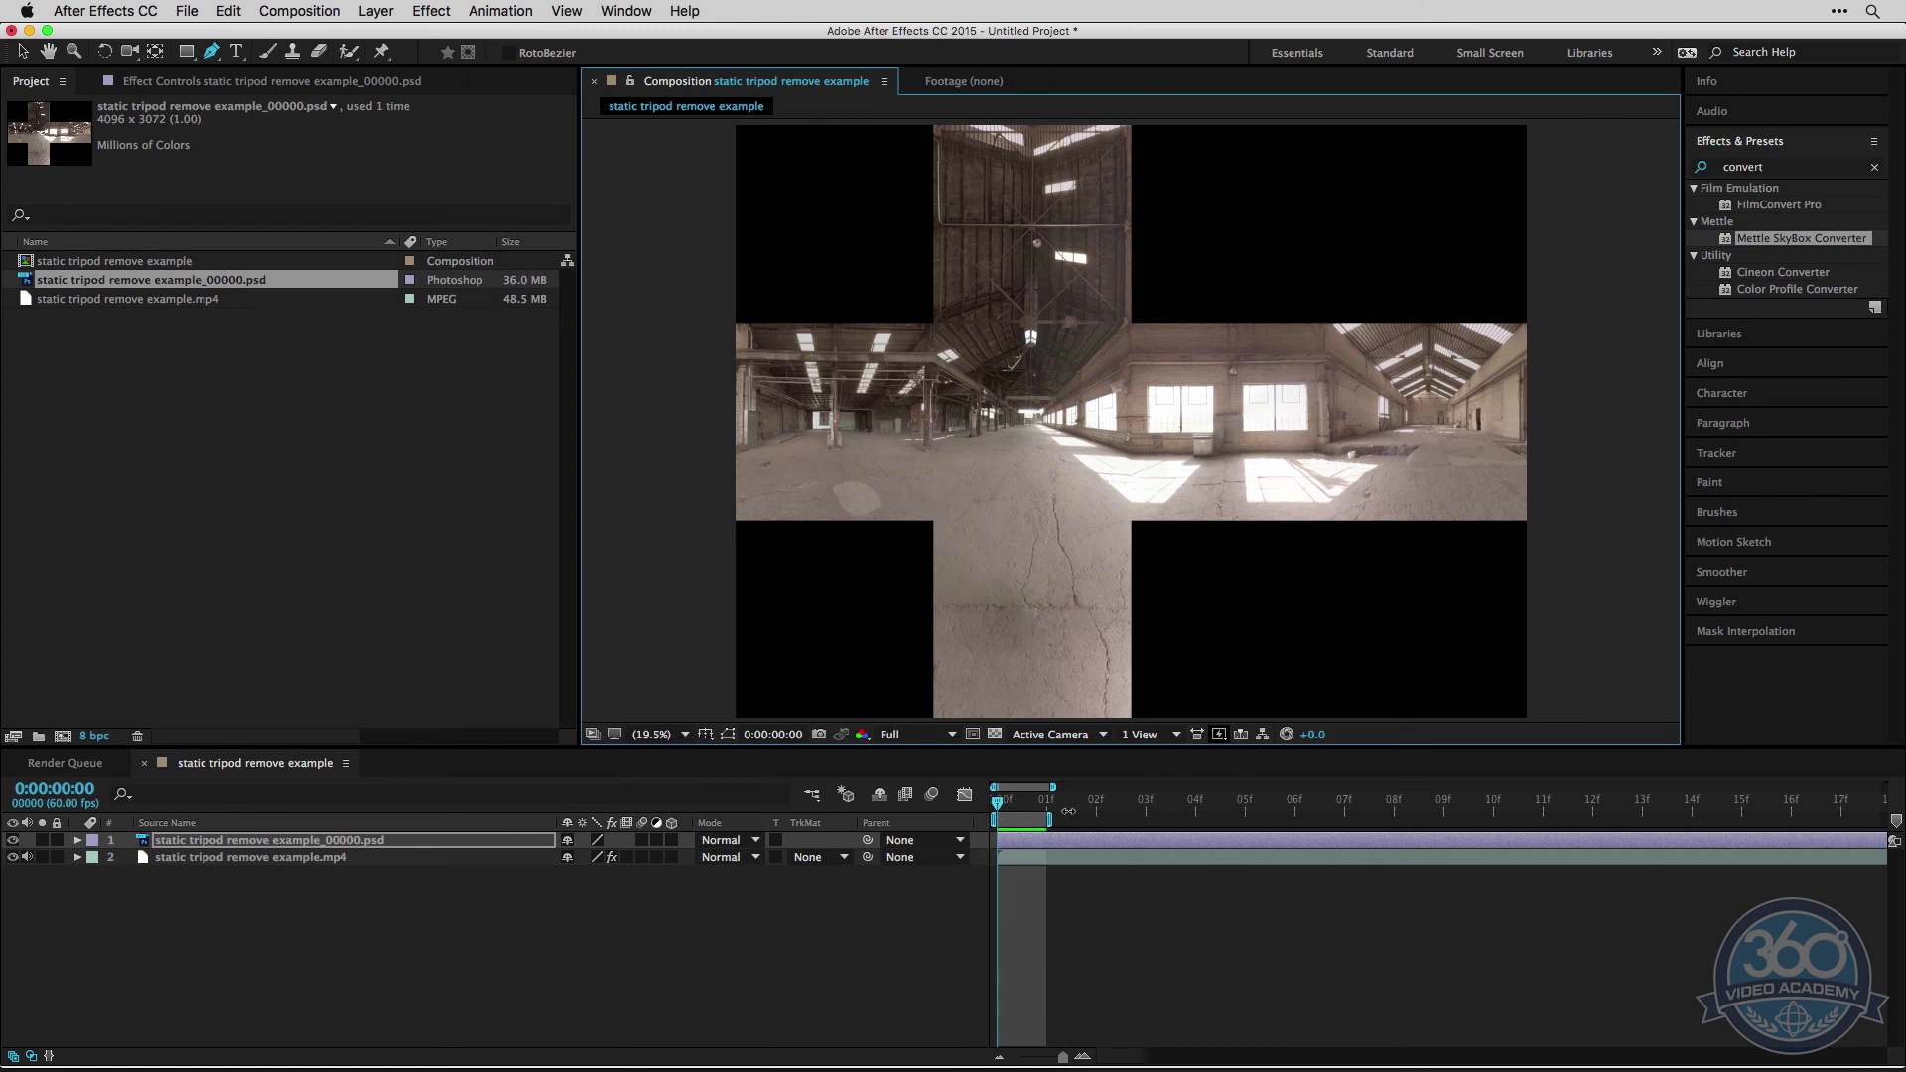
drag(1052, 822, 1891, 824)
click(1412, 944)
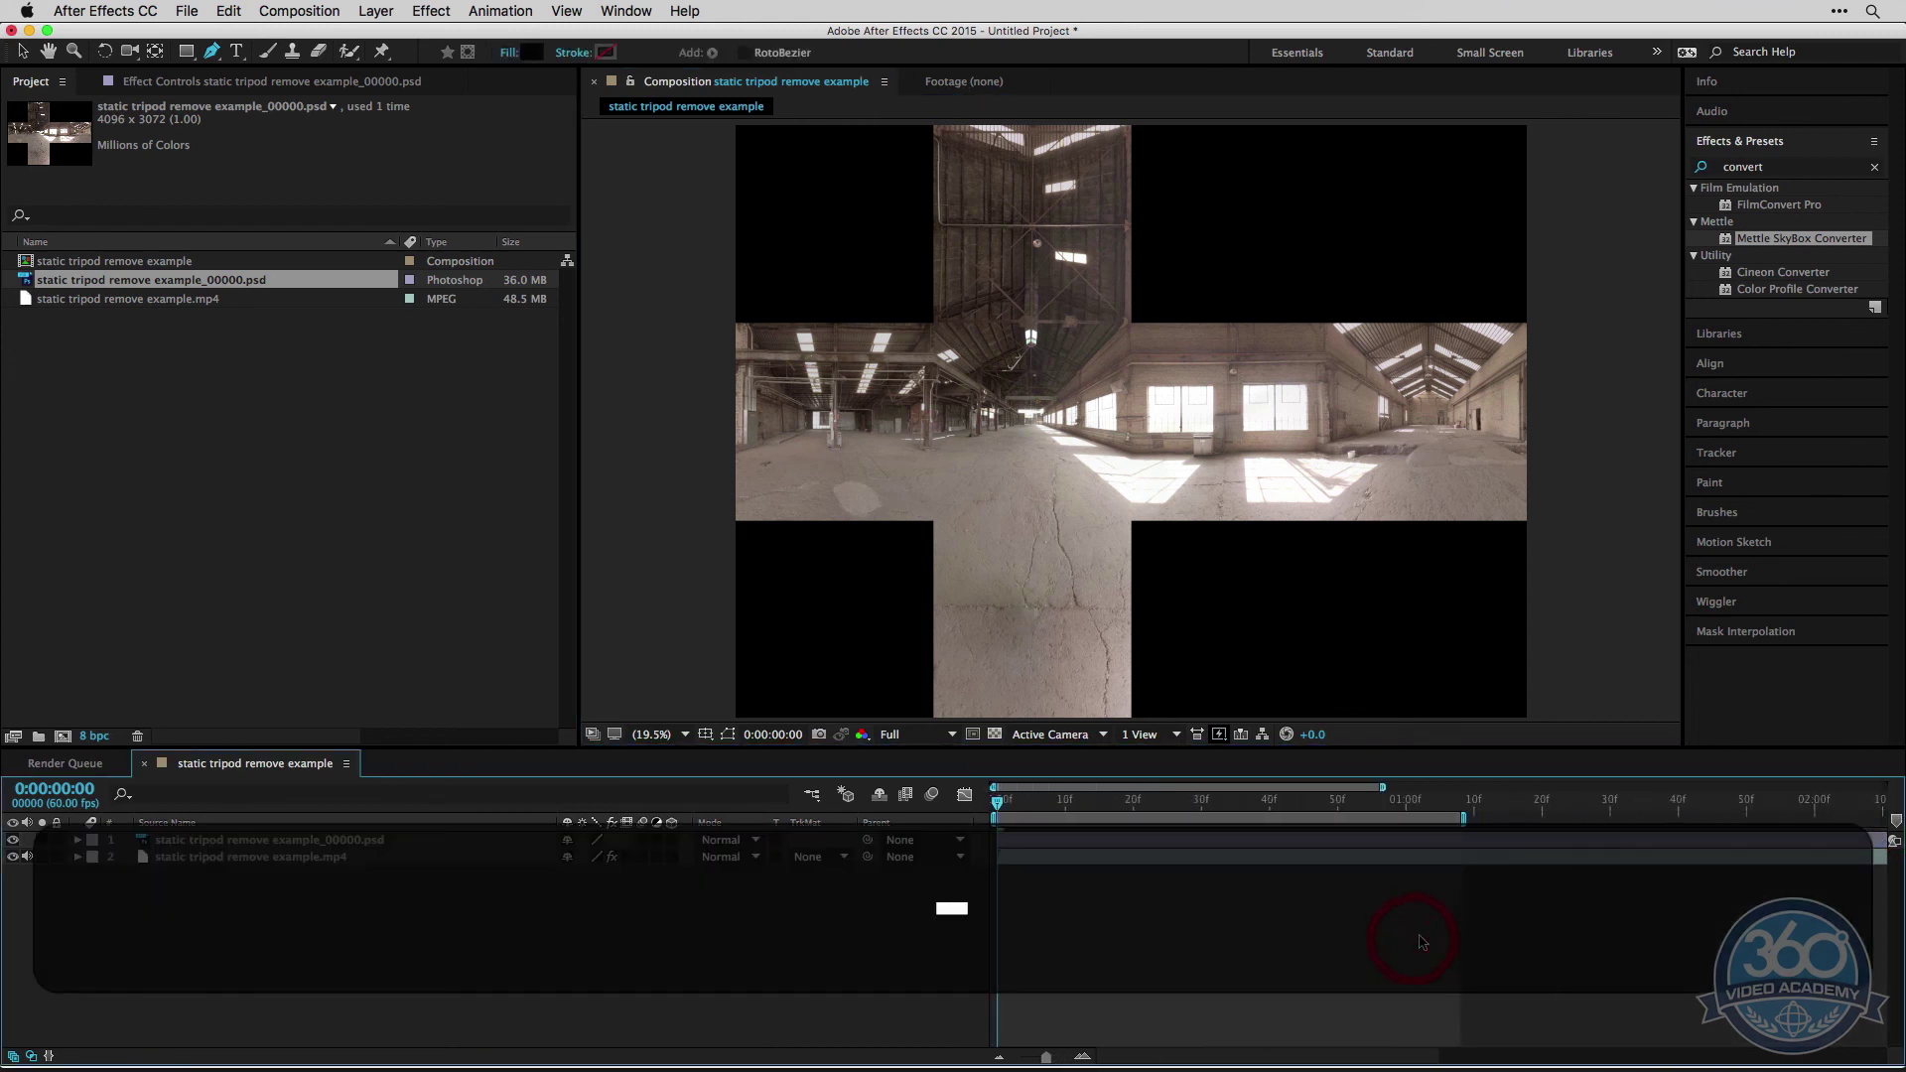
key(semicolon)
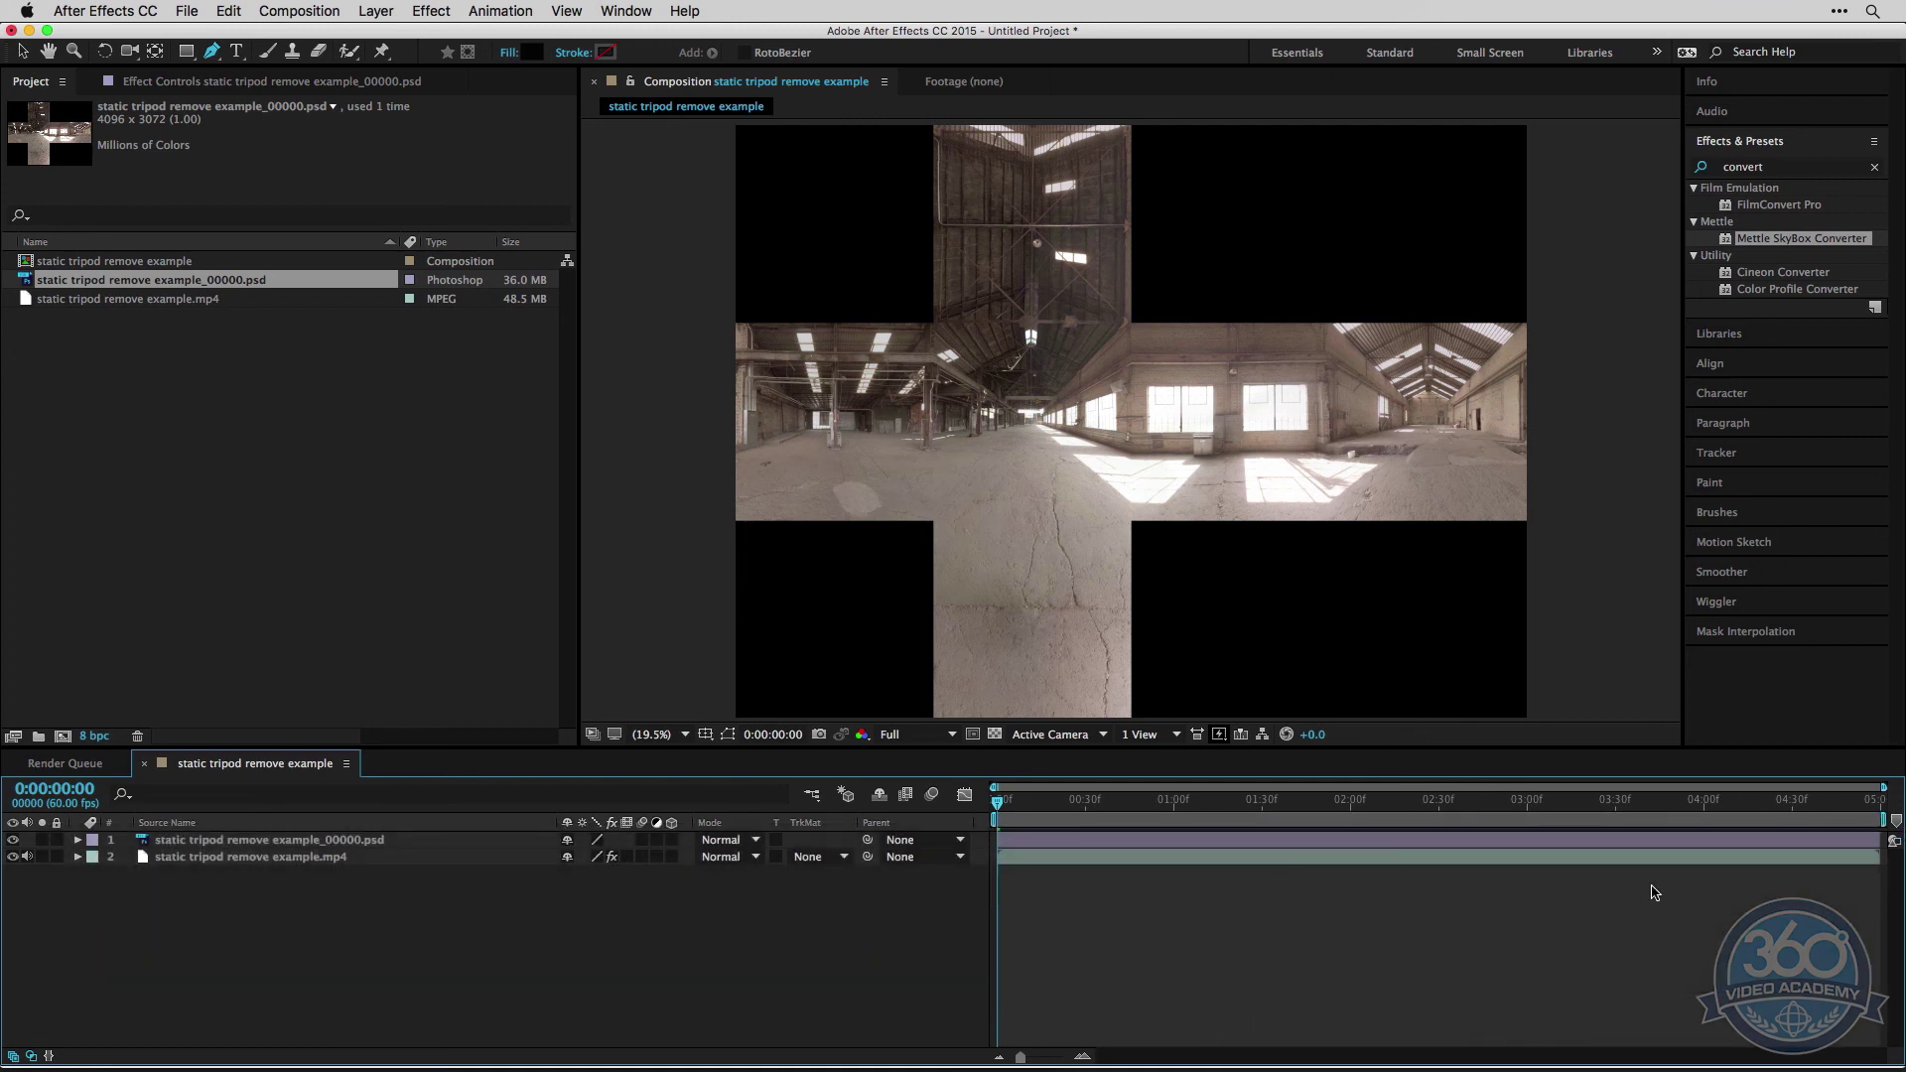
Step: Pre-compose the PSD and footage layers into a new composition named cleaned, moving all attributes into it
key(v)
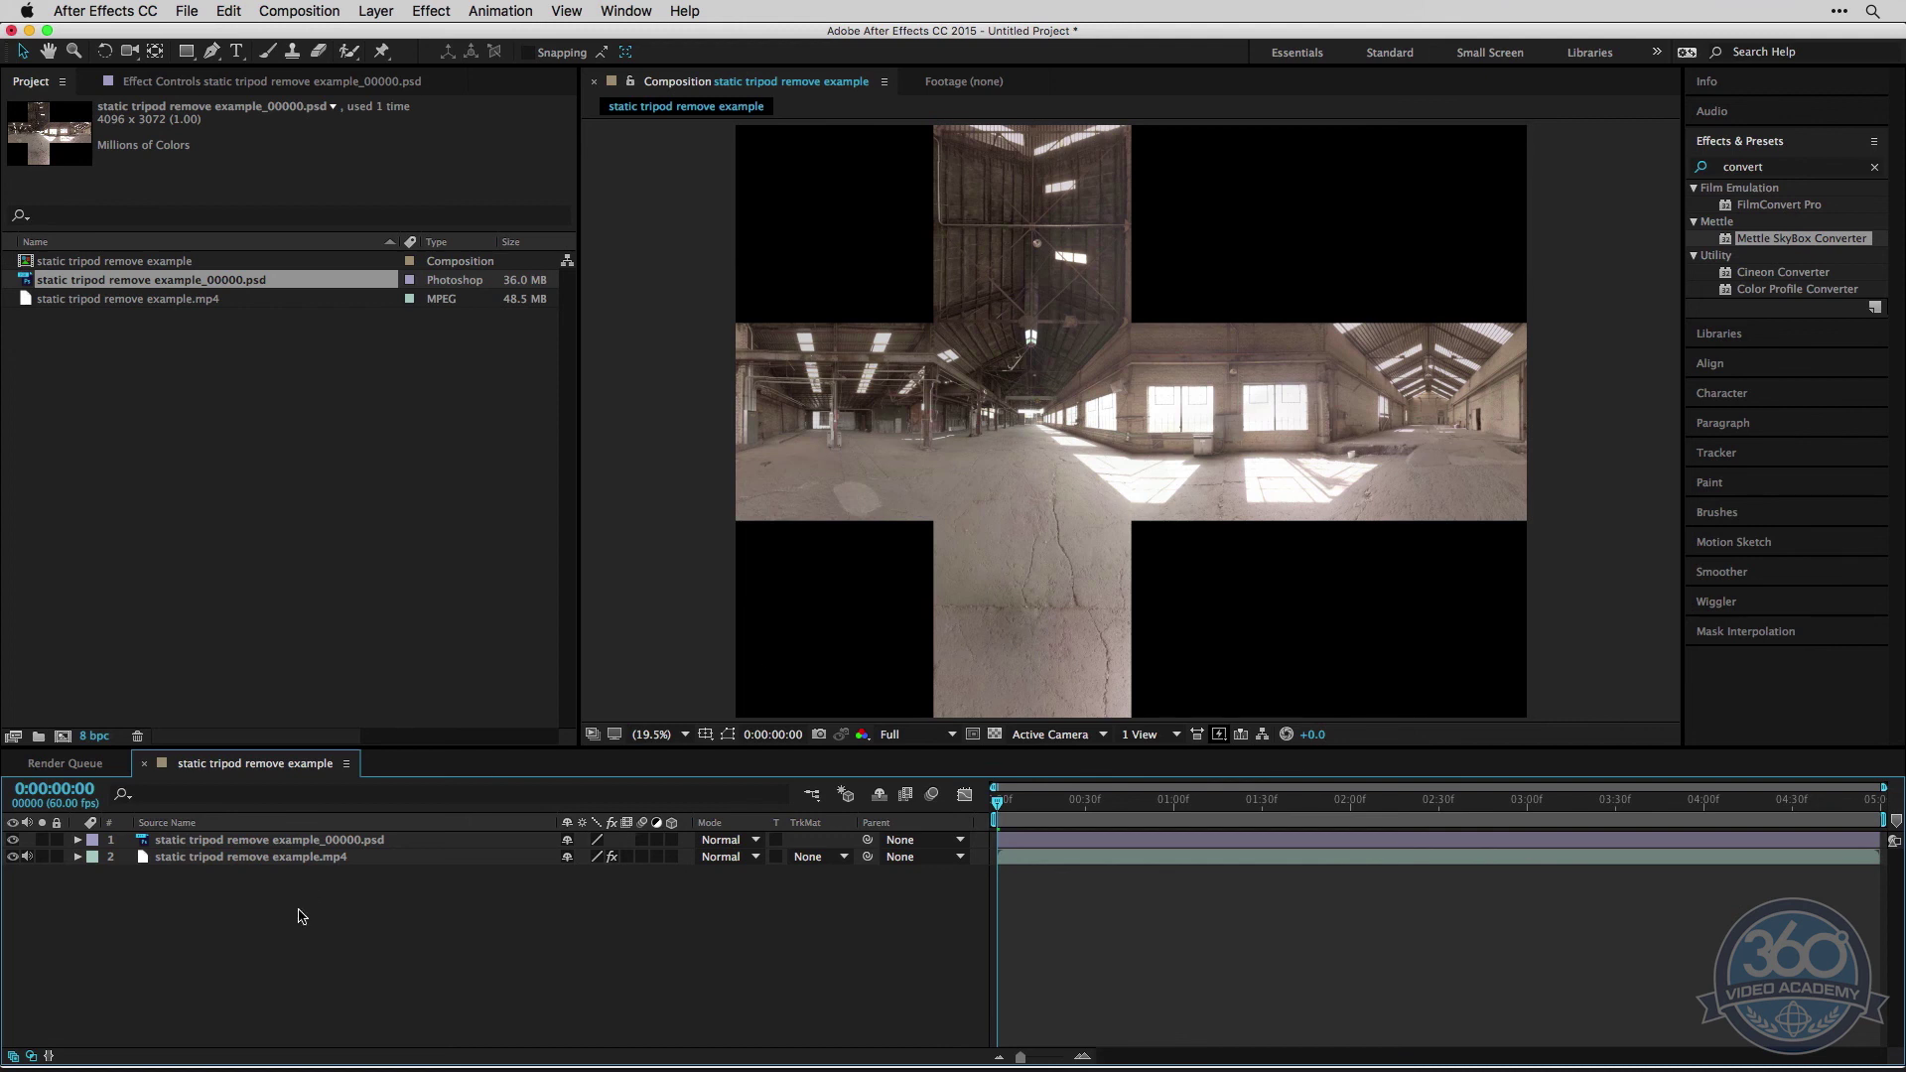
drag(303, 908, 194, 834)
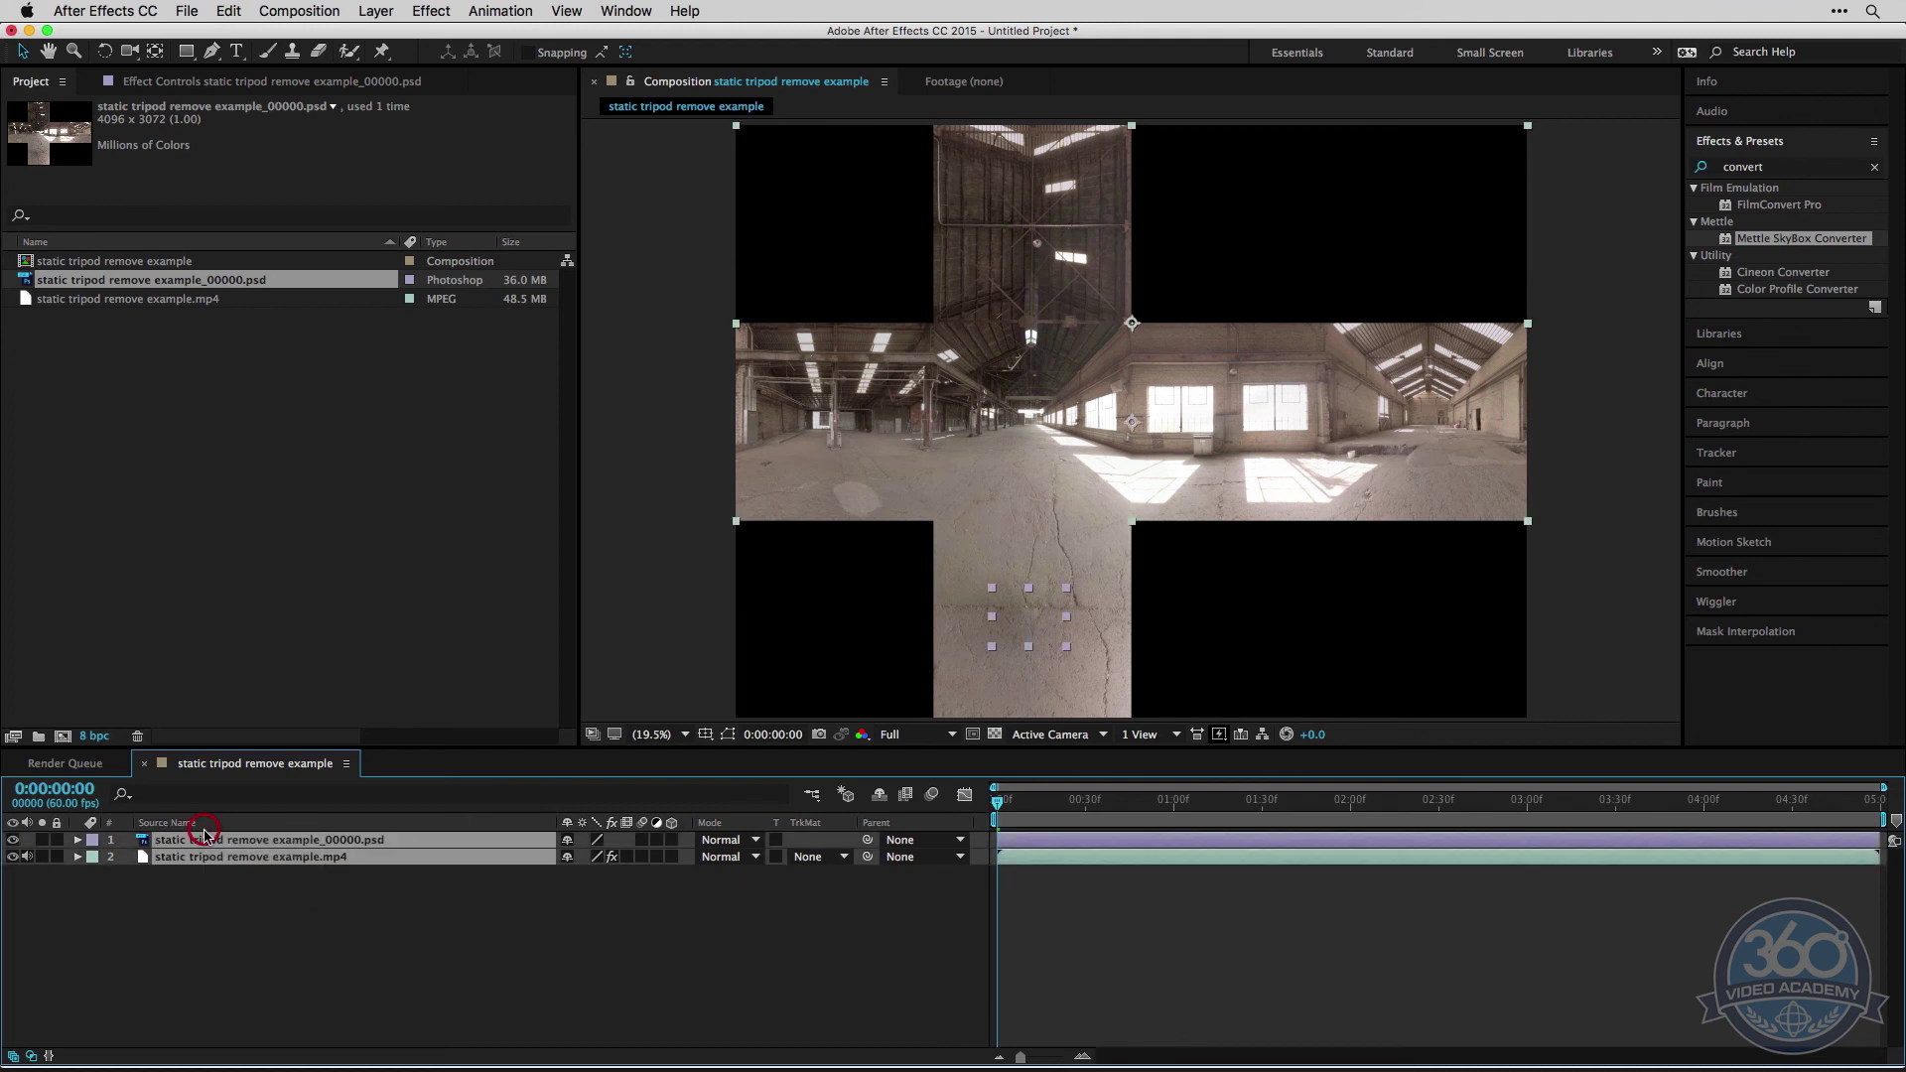
key(shift+super+c)
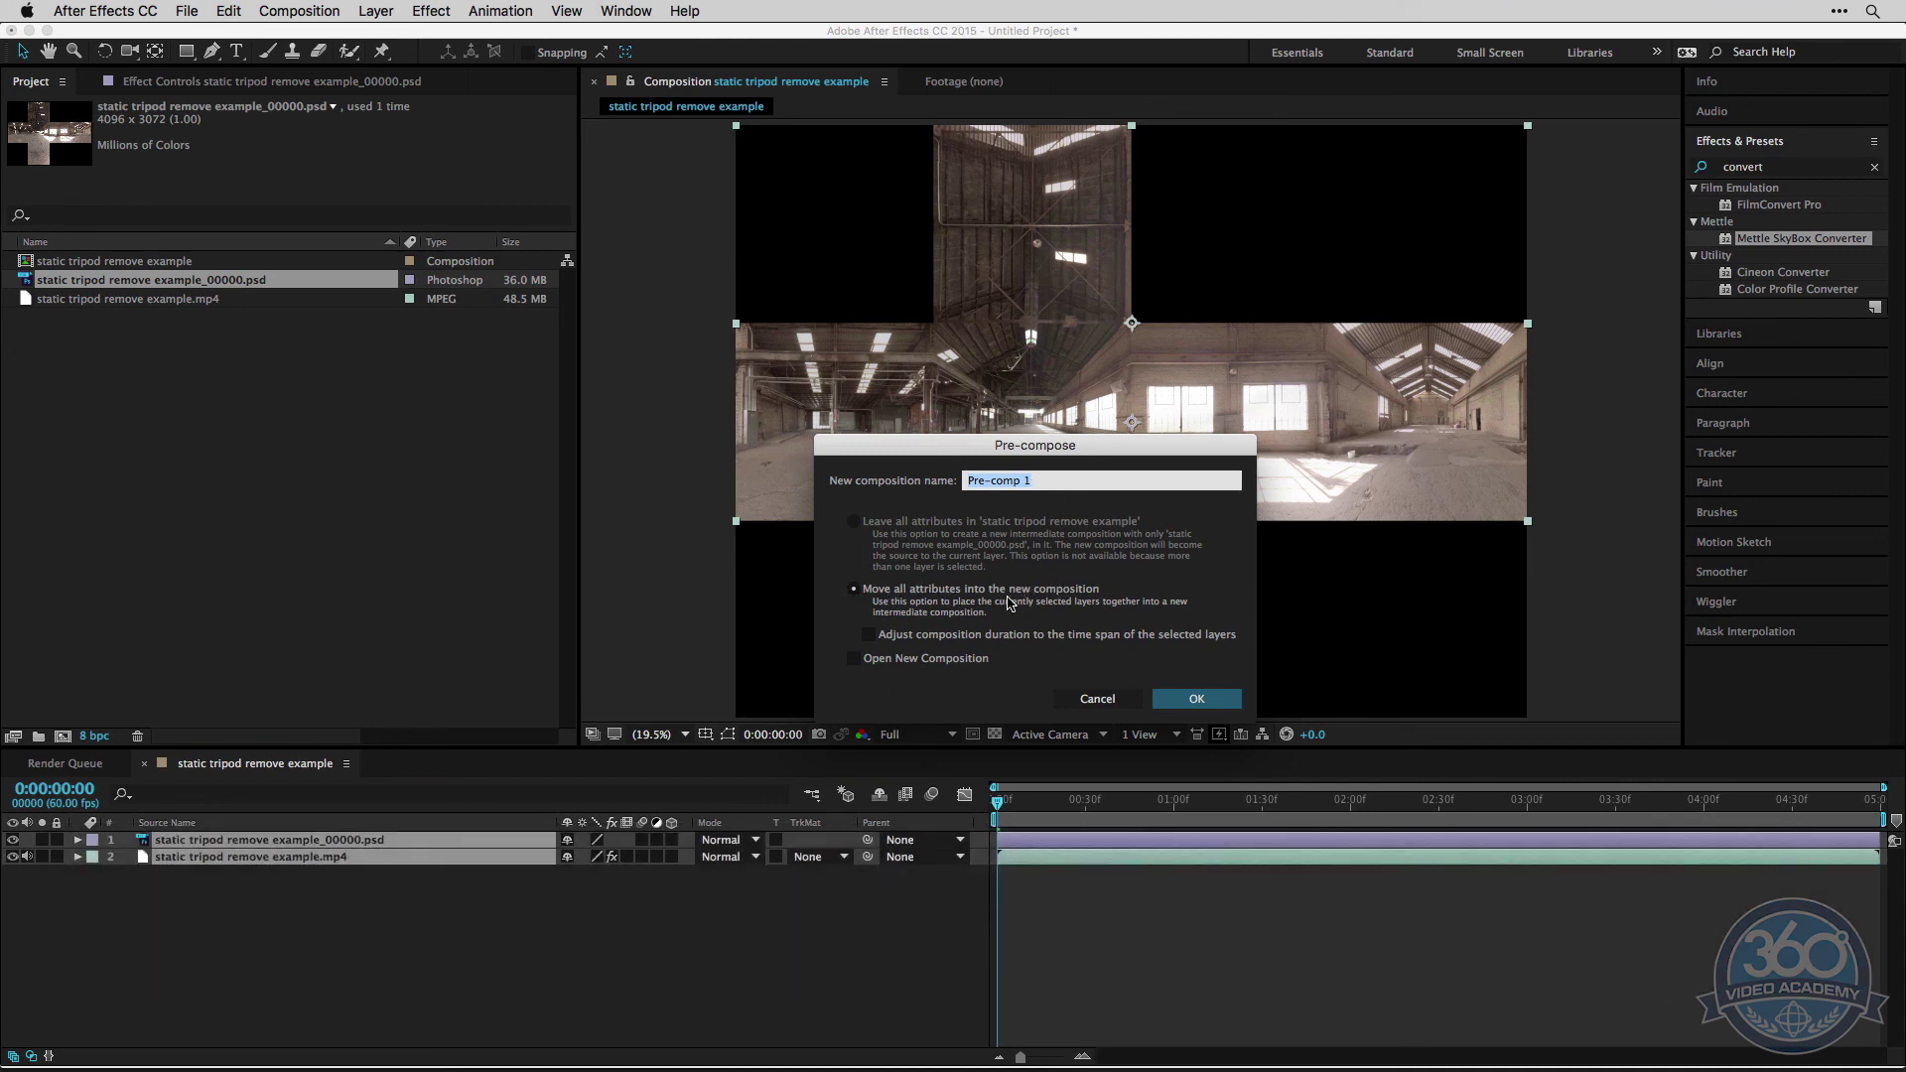
text(clean)
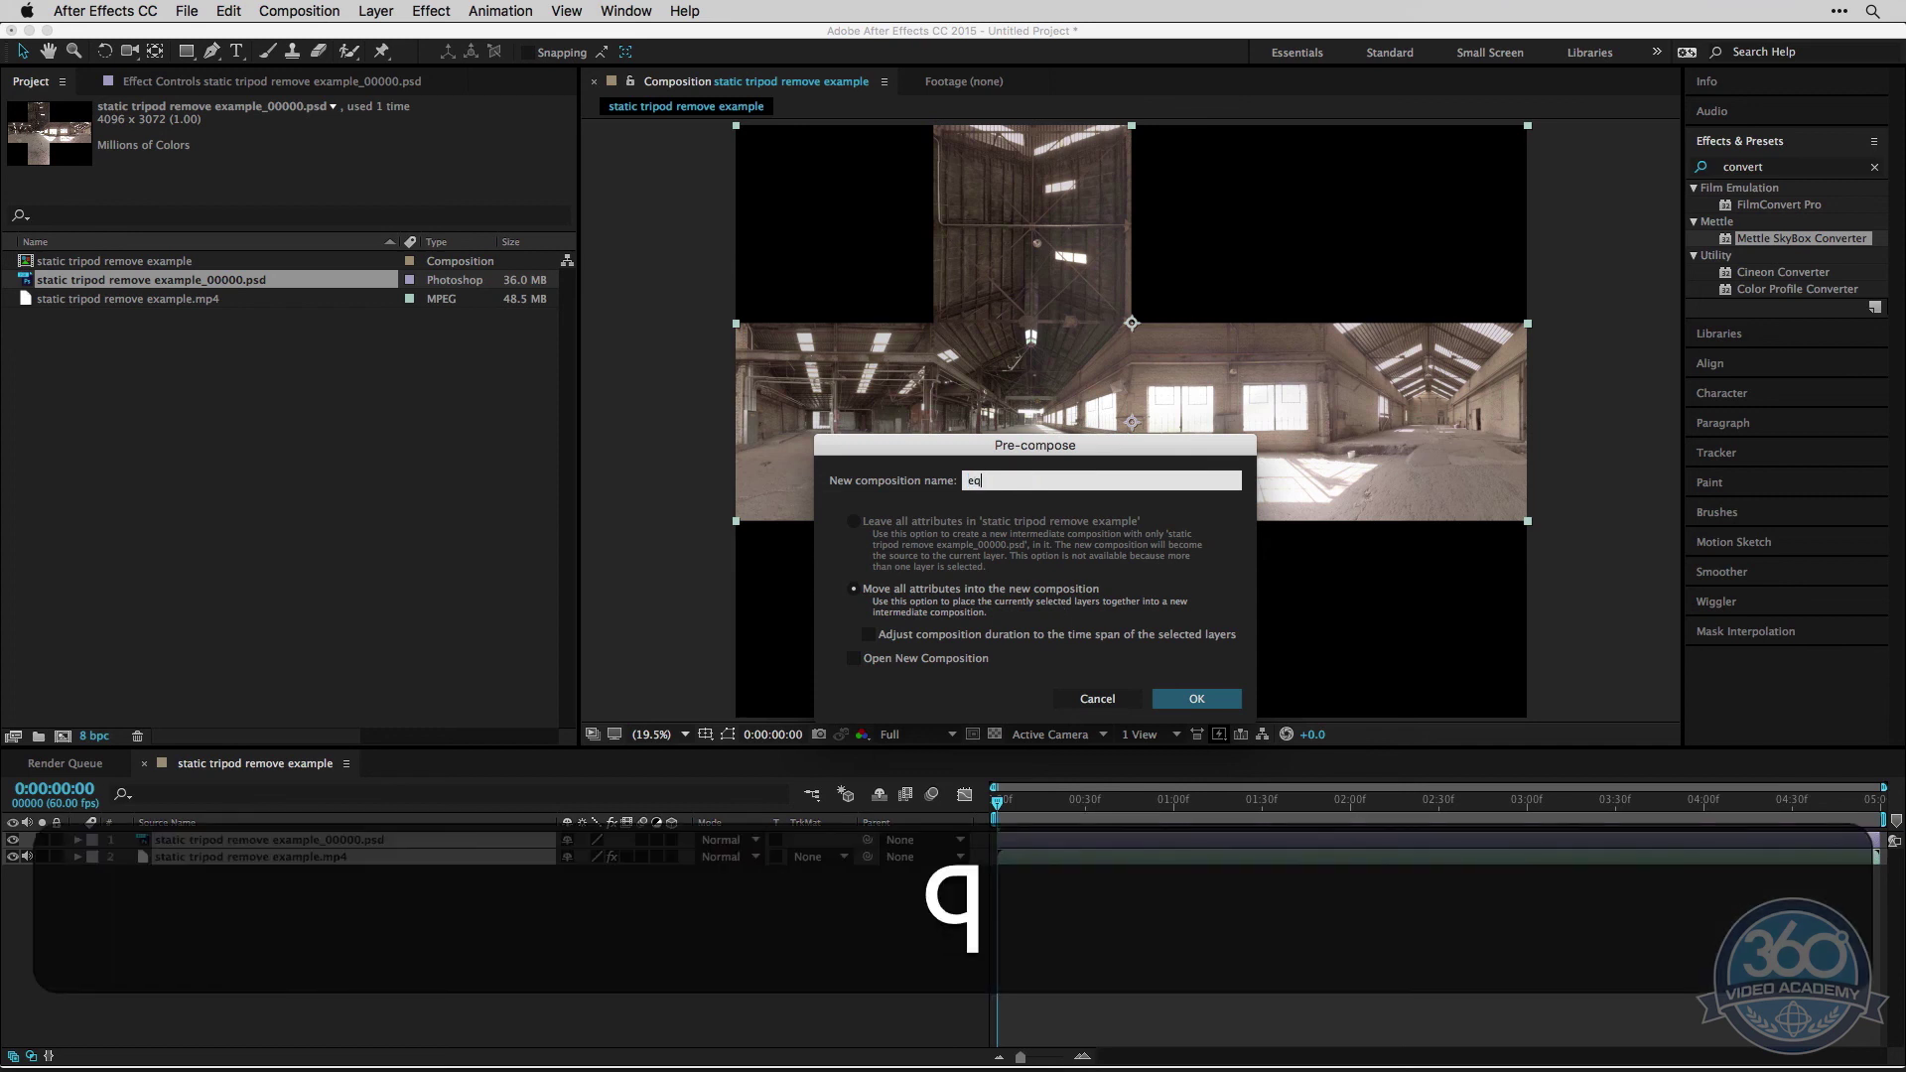
text(ed)
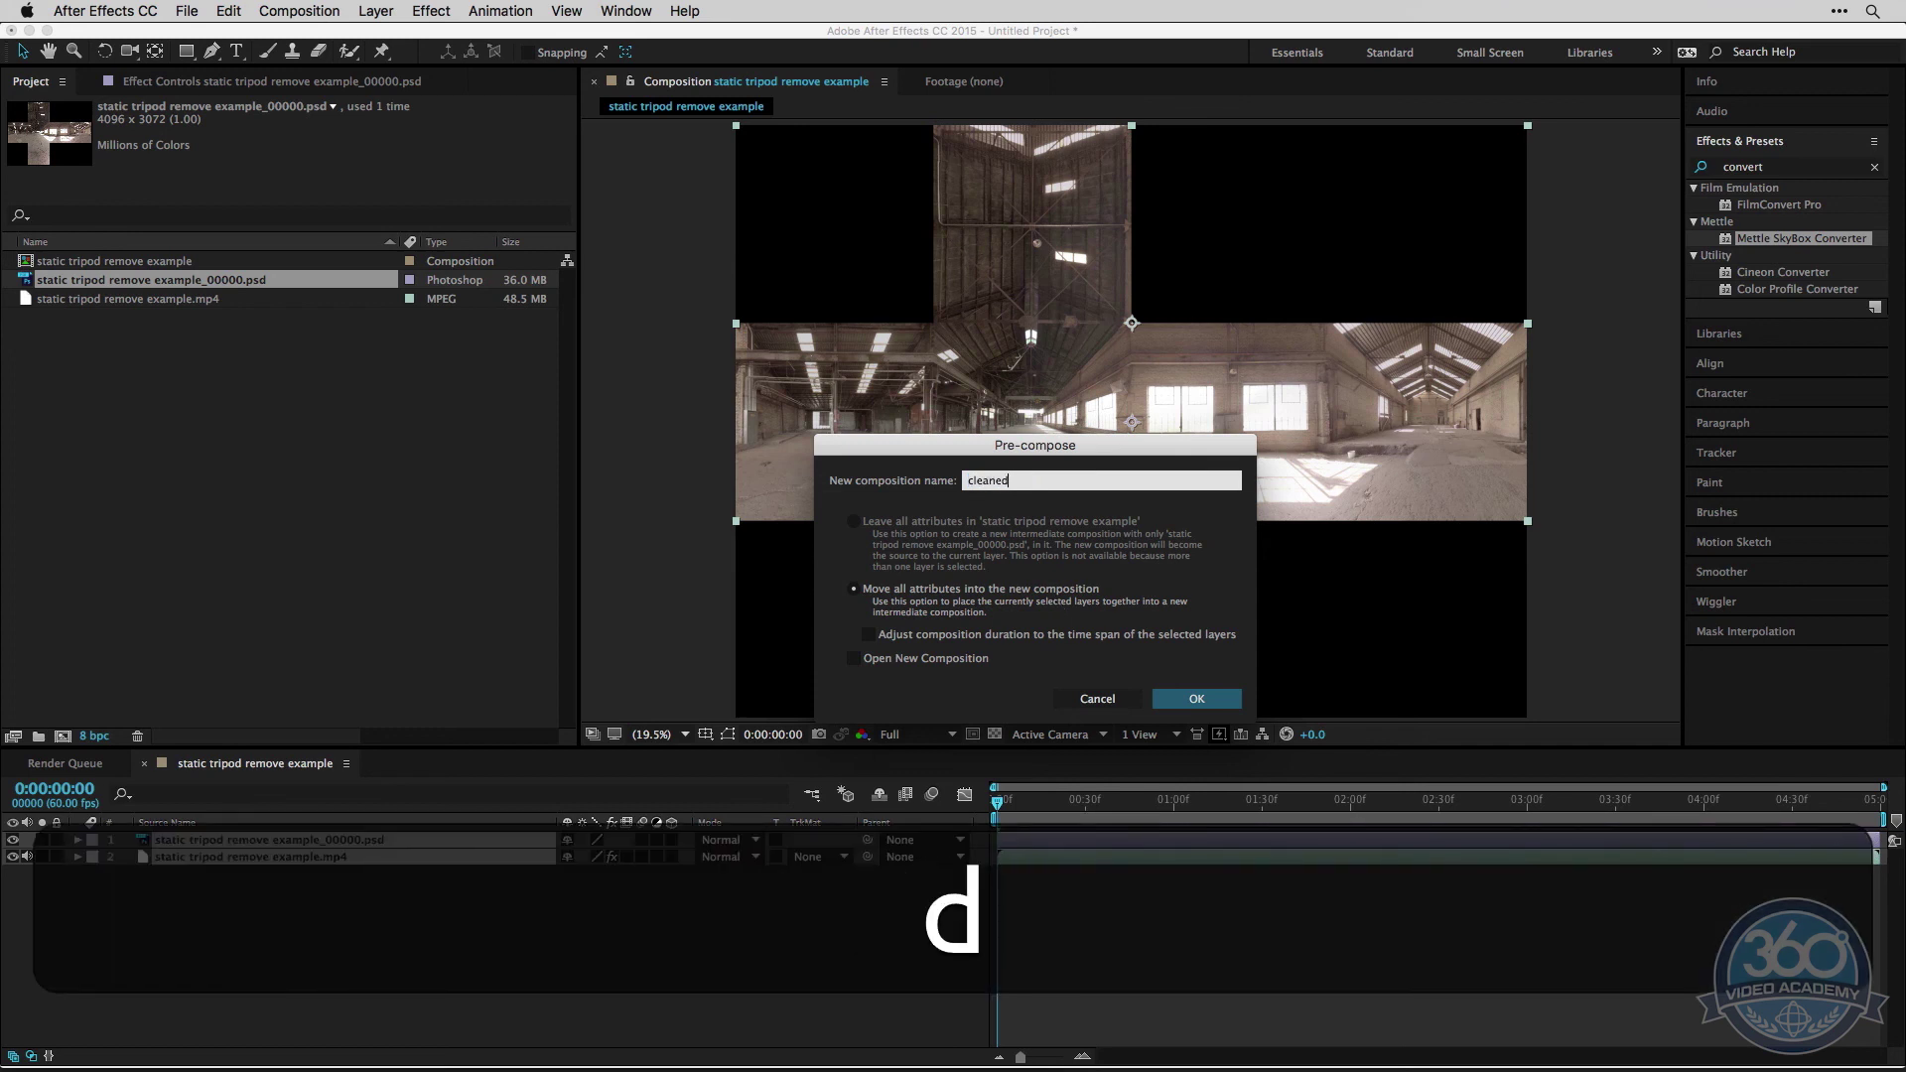
click(1196, 698)
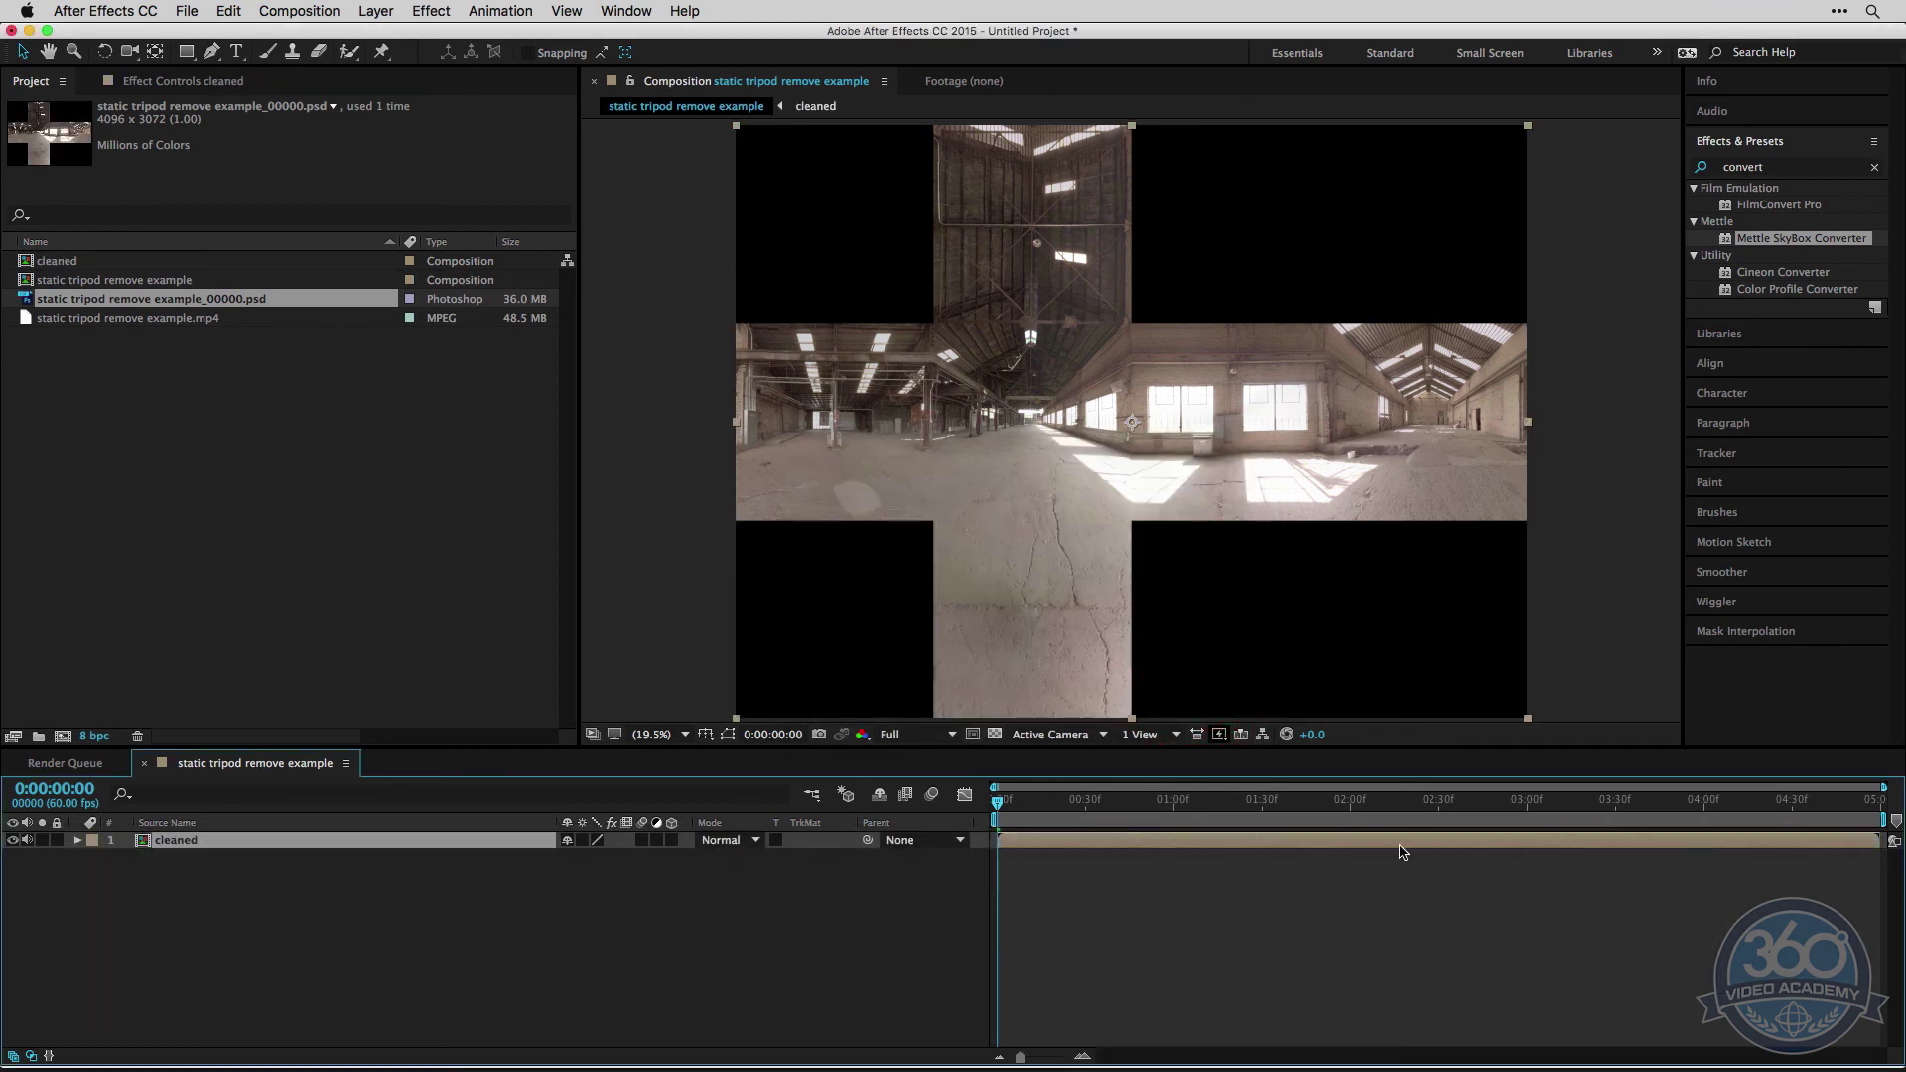
Step: Apply Mettle SkyBox Converter to the cleaned layer, converting Cube-map input to Equirectangular output
drag(1733, 248, 1132, 840)
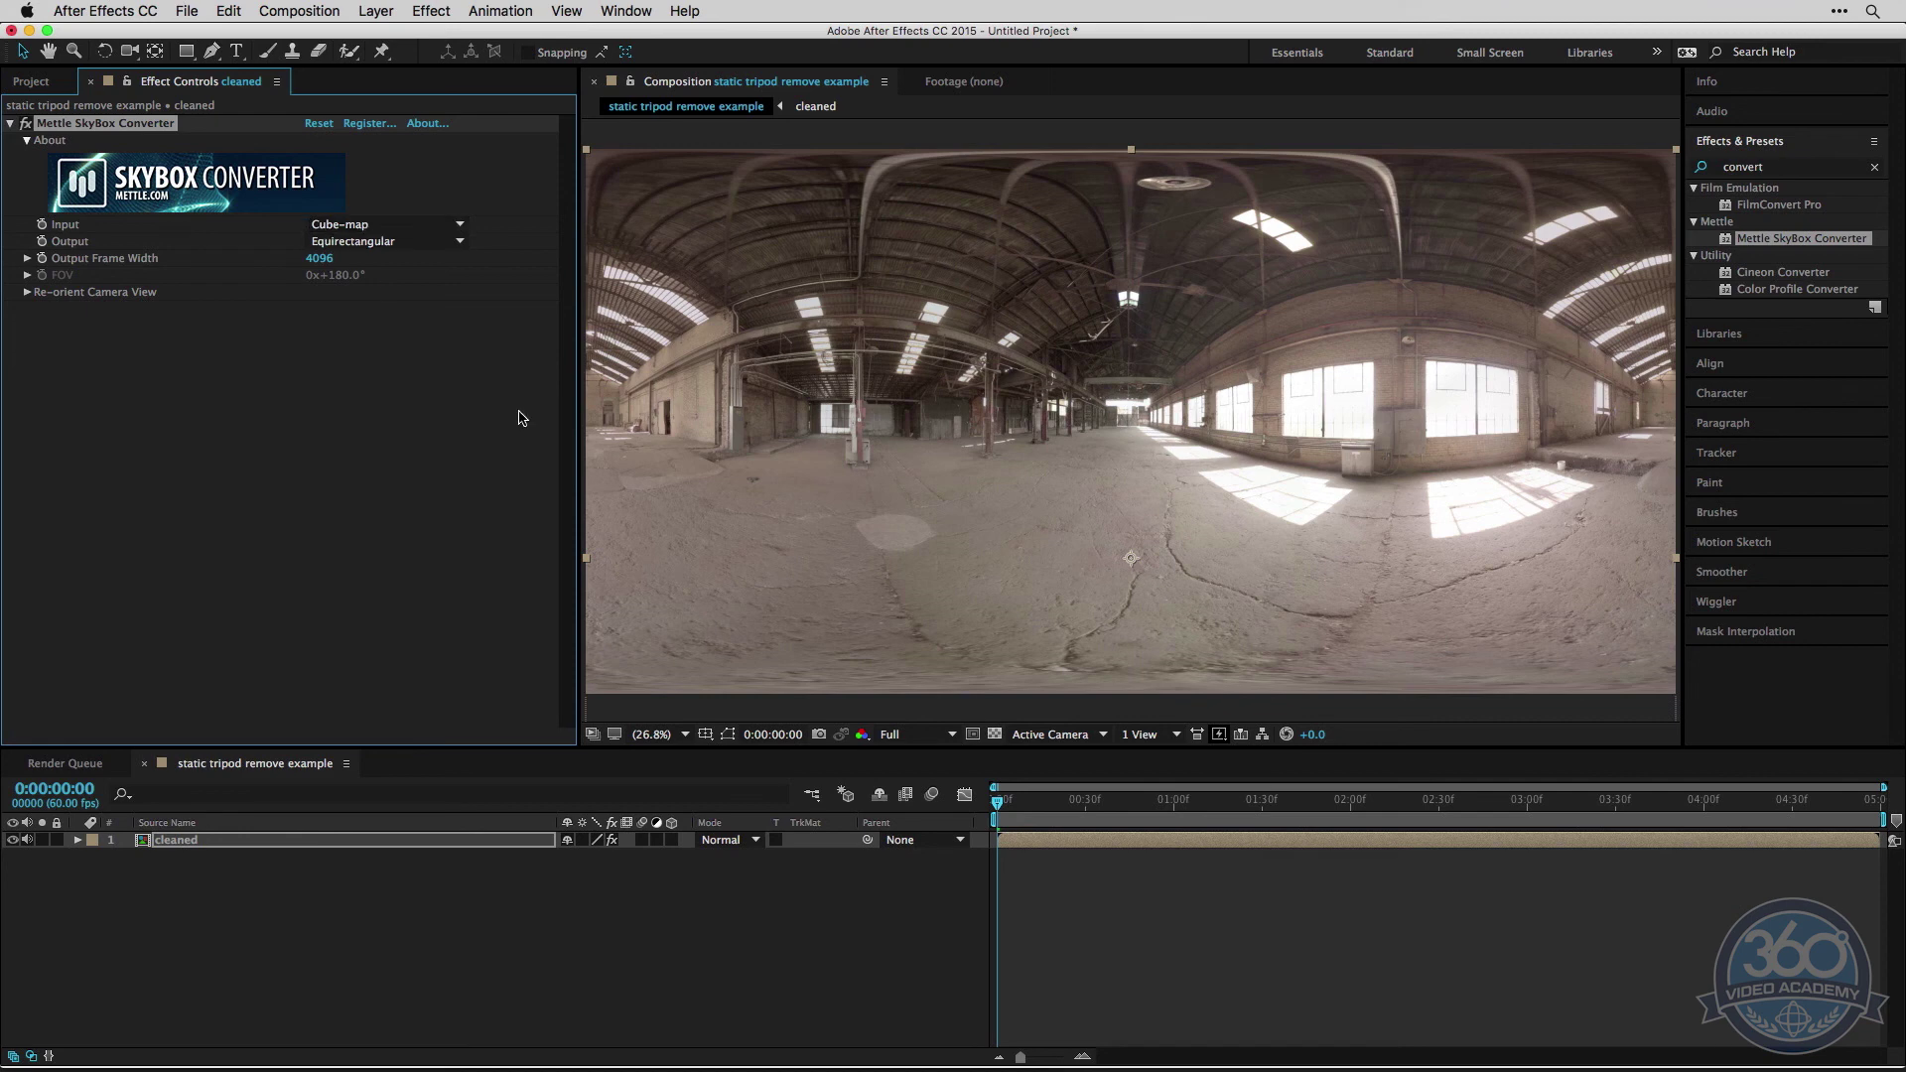
click(1169, 945)
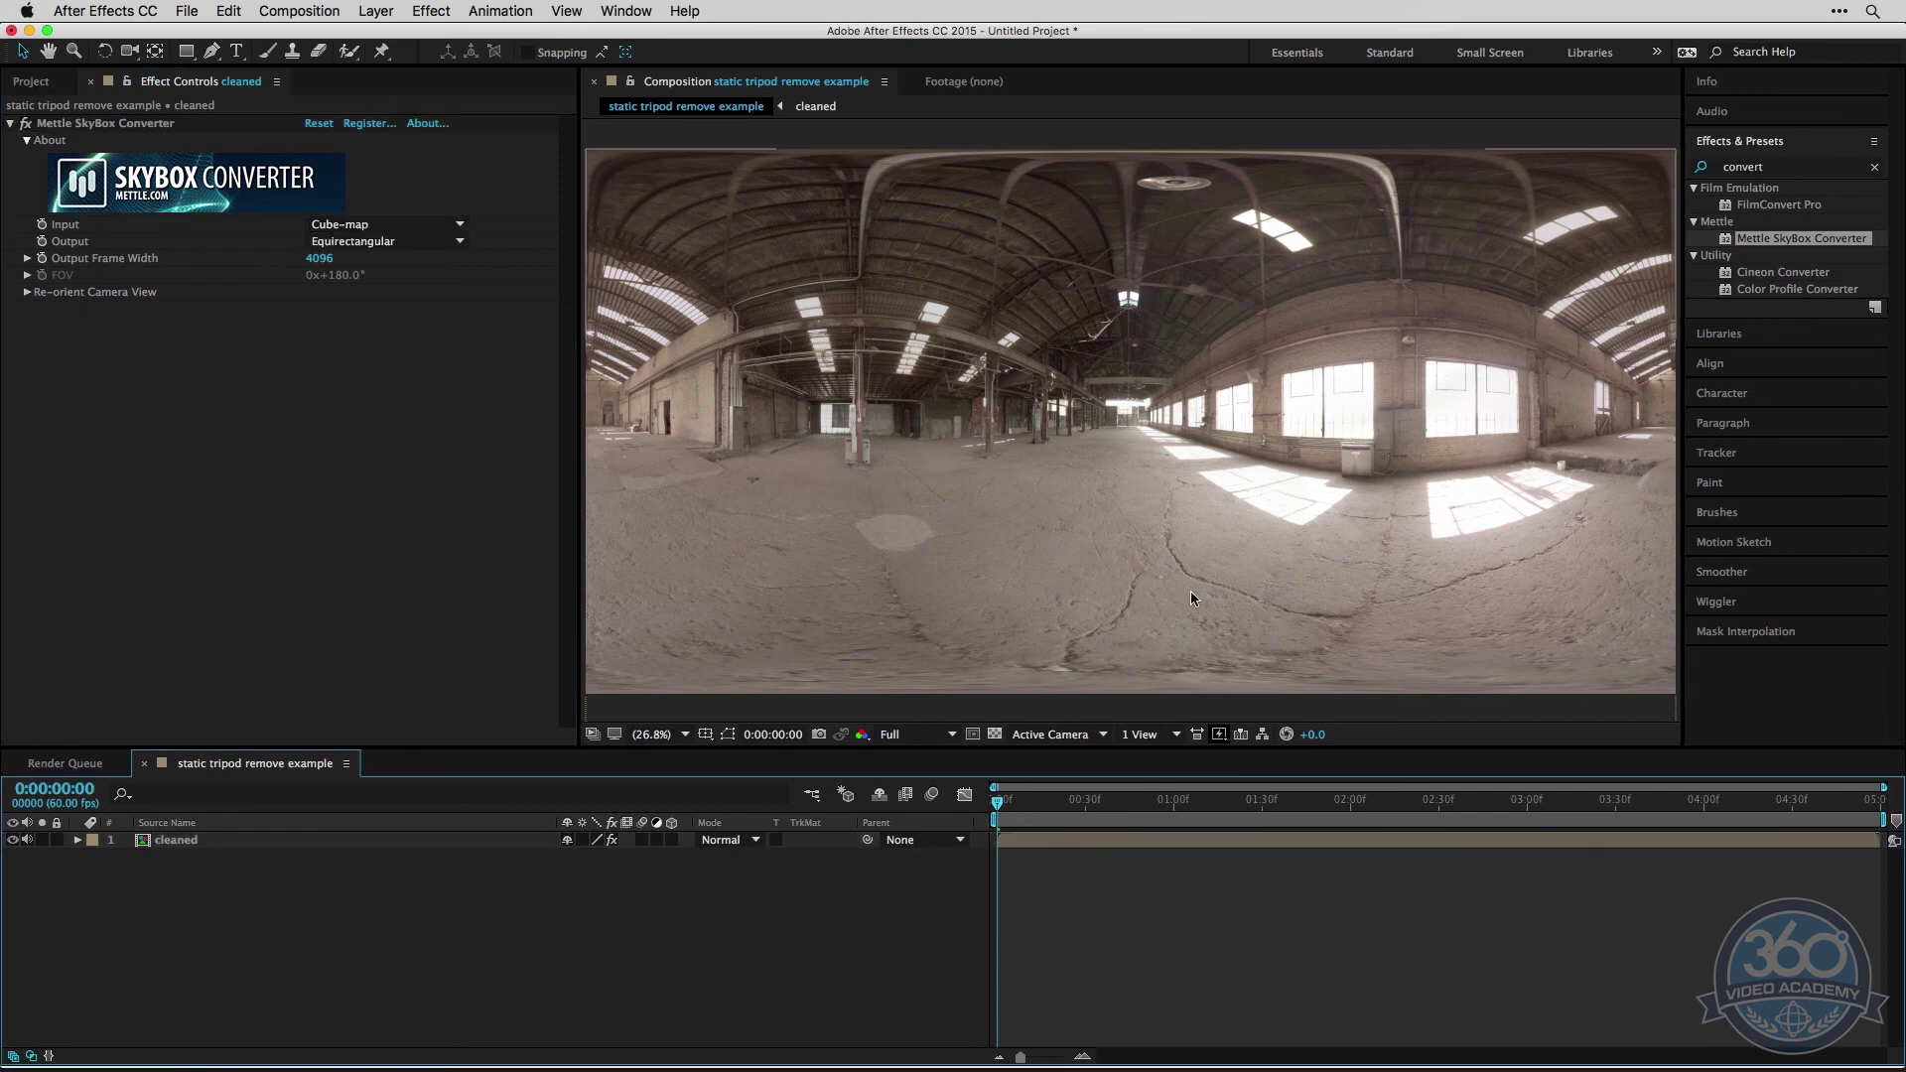
Step: Check the tripod patch at several times along the equirectangular clip and return to the first frame
drag(1040, 800, 1480, 802)
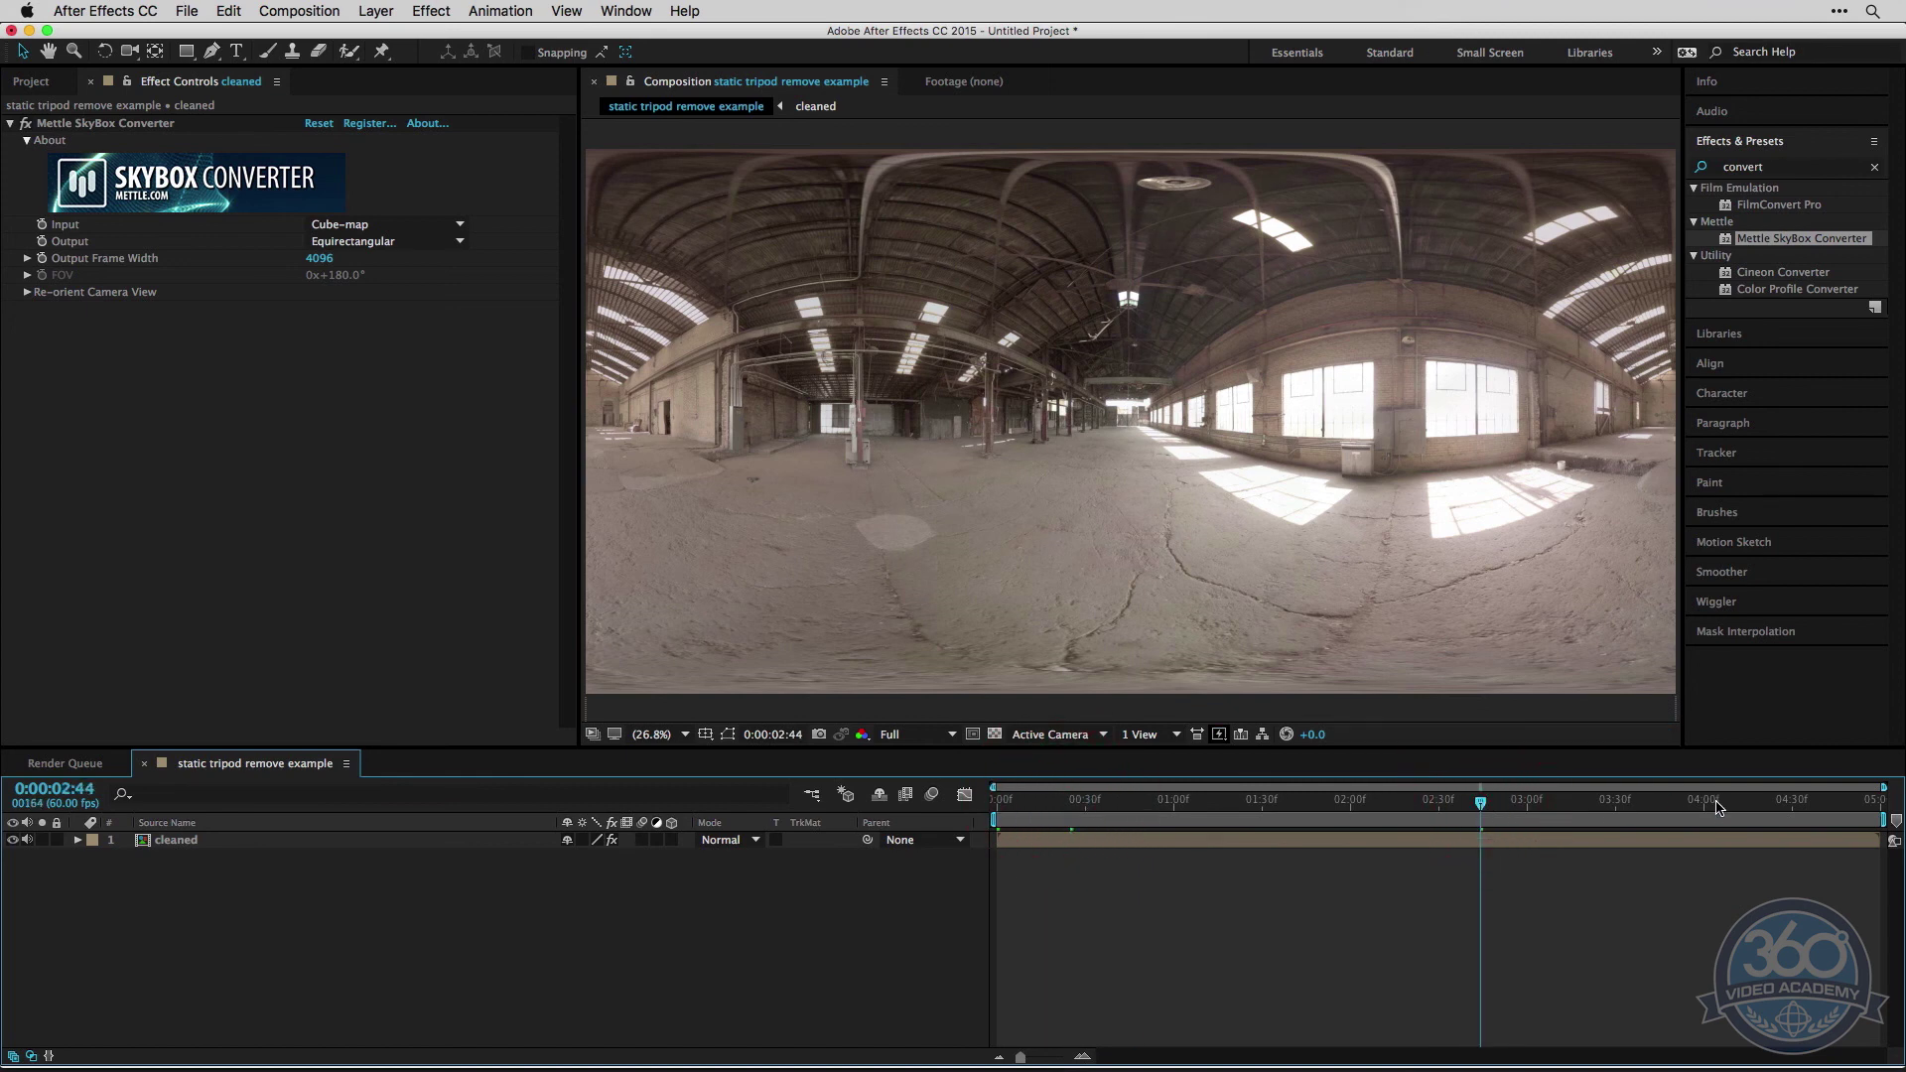
click(1777, 800)
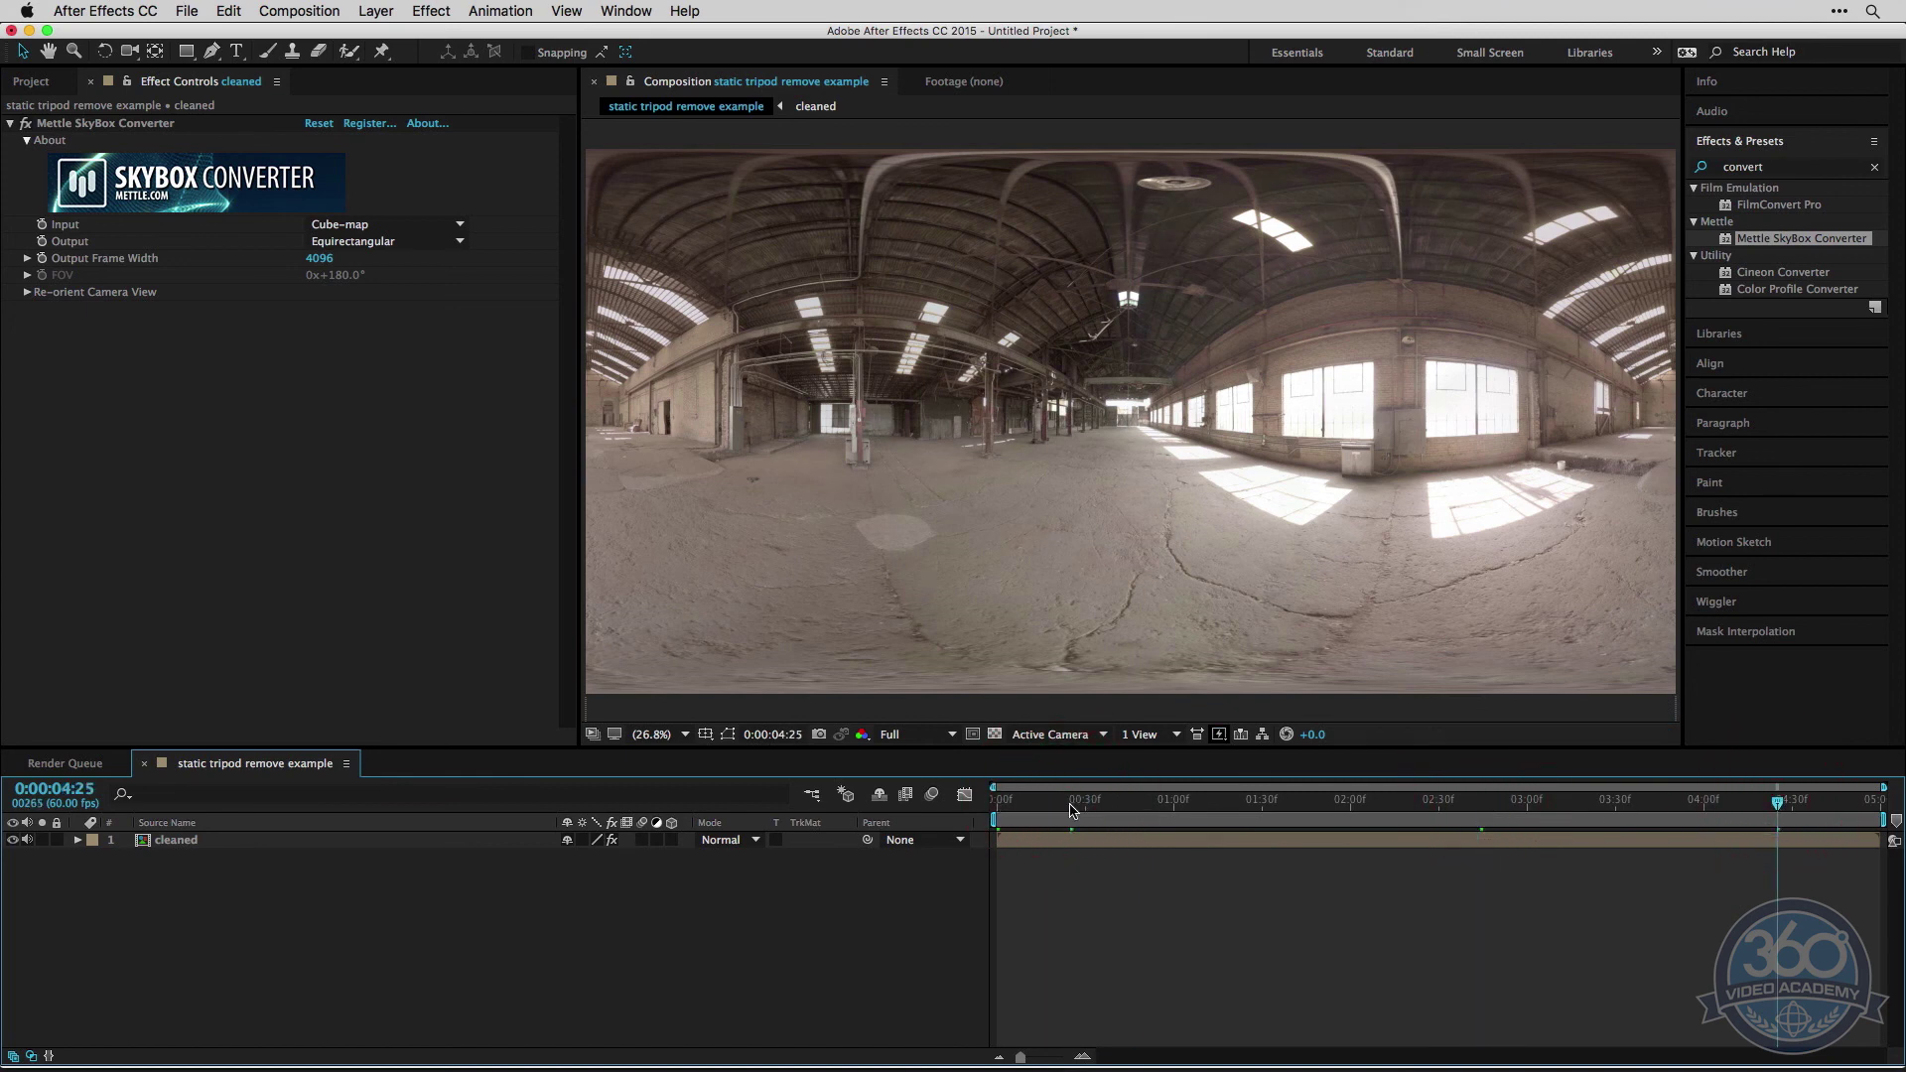
drag(1072, 809, 992, 806)
Step: Switch to GoPro VR Player, look down at the cleaned floor in the 360 preview, and minimise the player
mouse_move(1267, 1066)
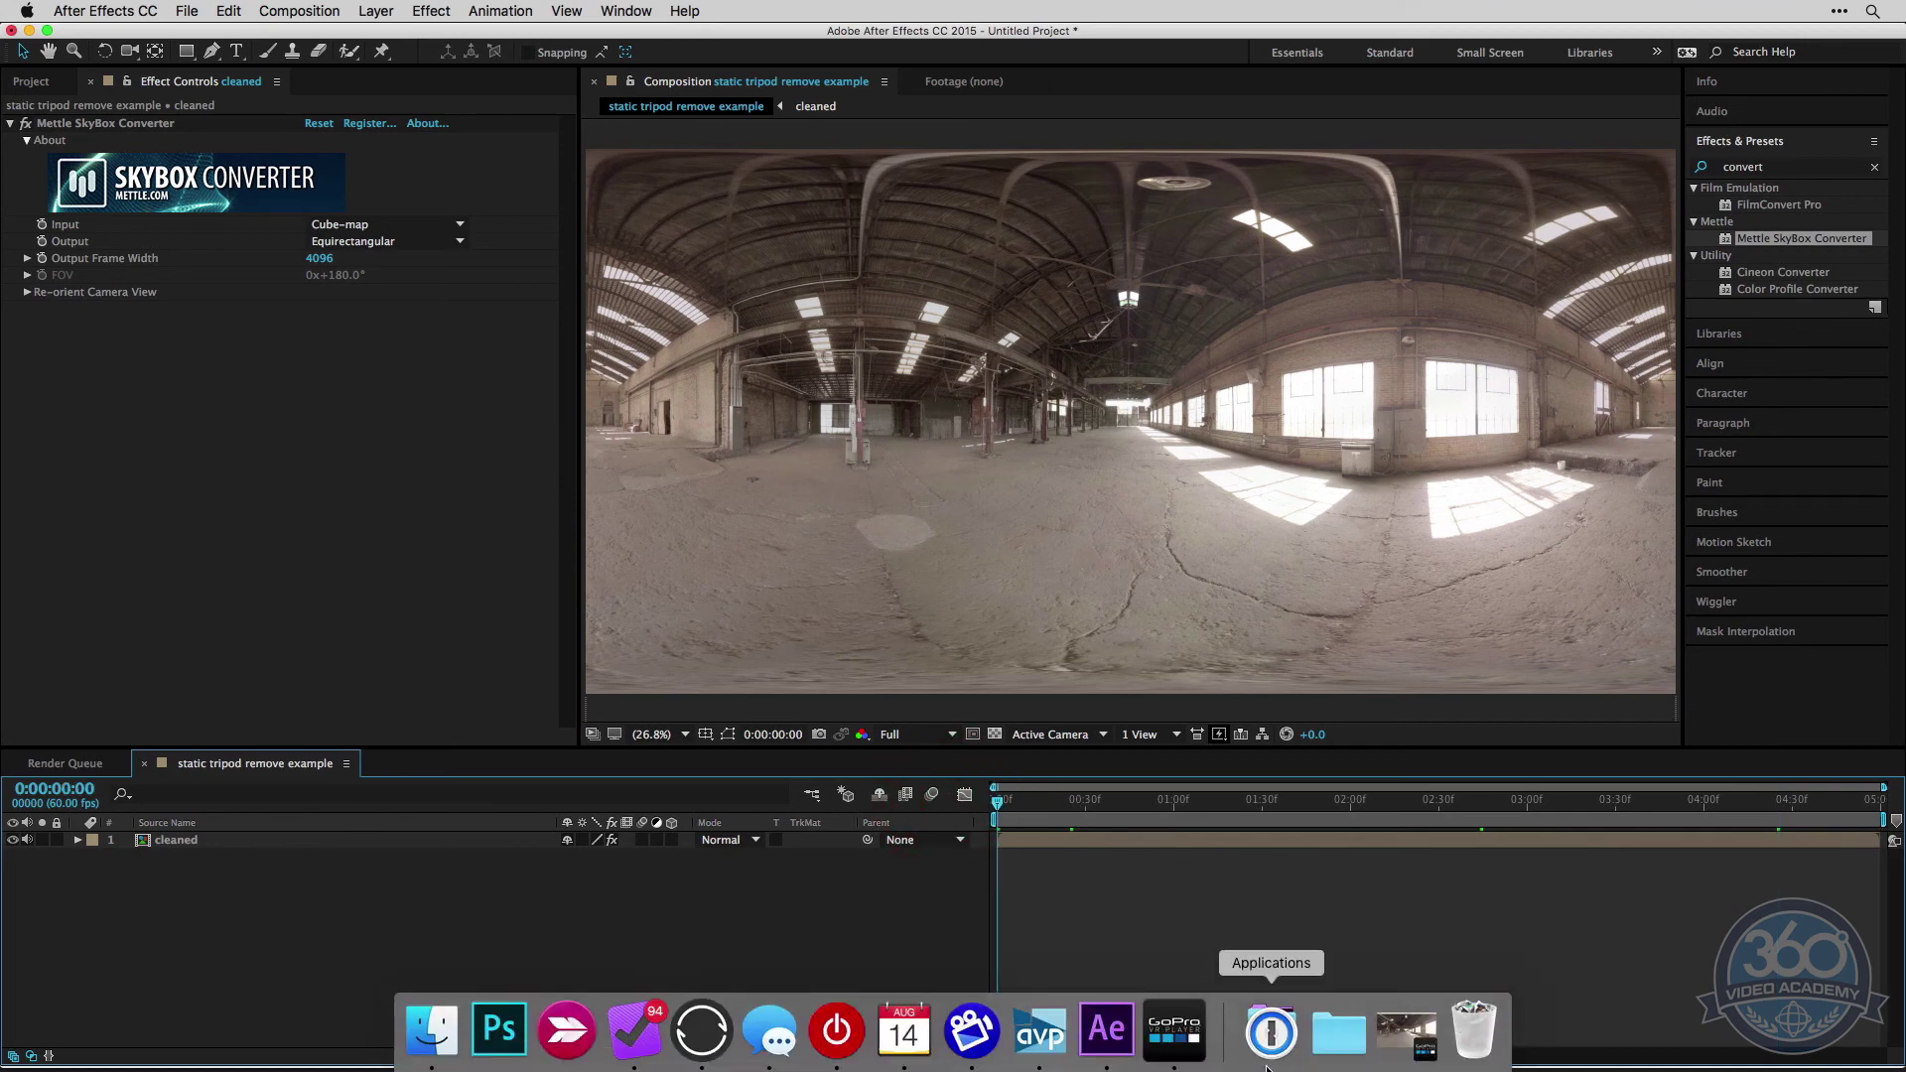
click(1406, 1033)
drag(962, 396, 953, 437)
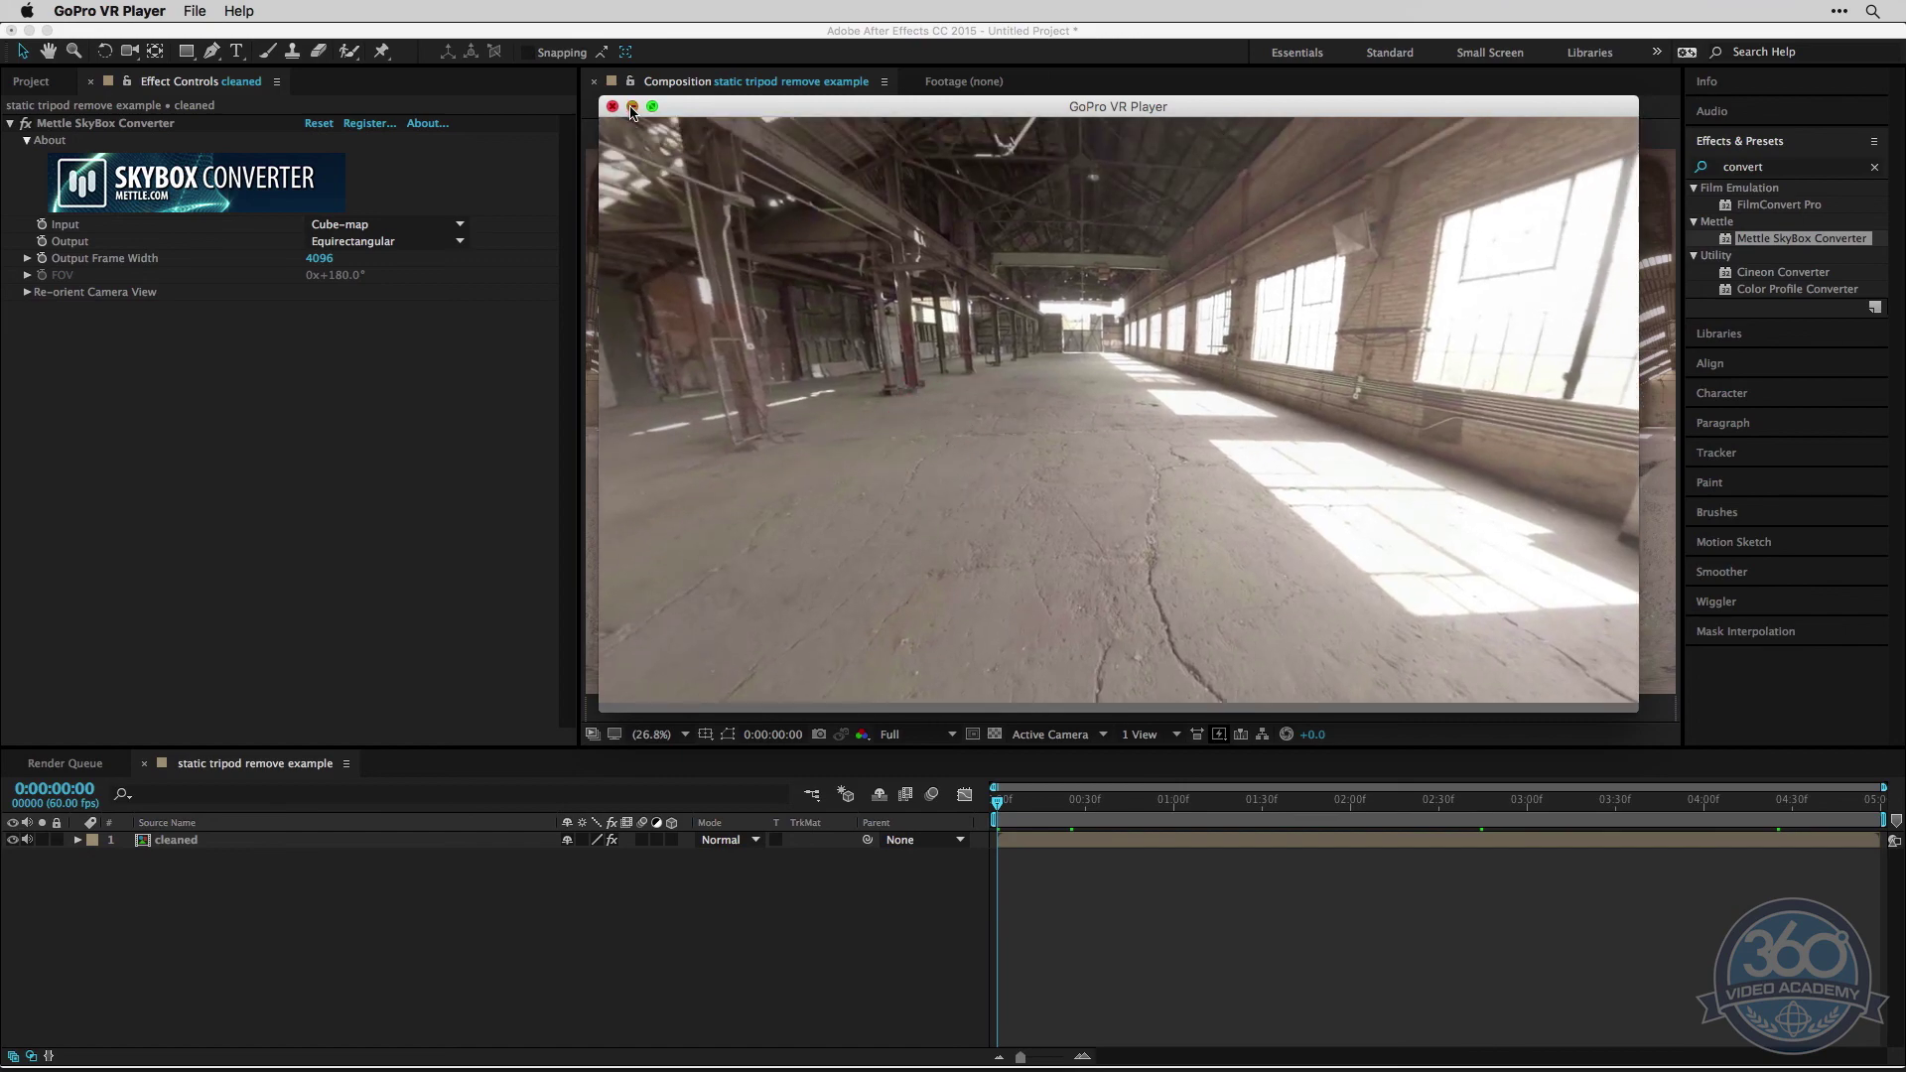
click(632, 106)
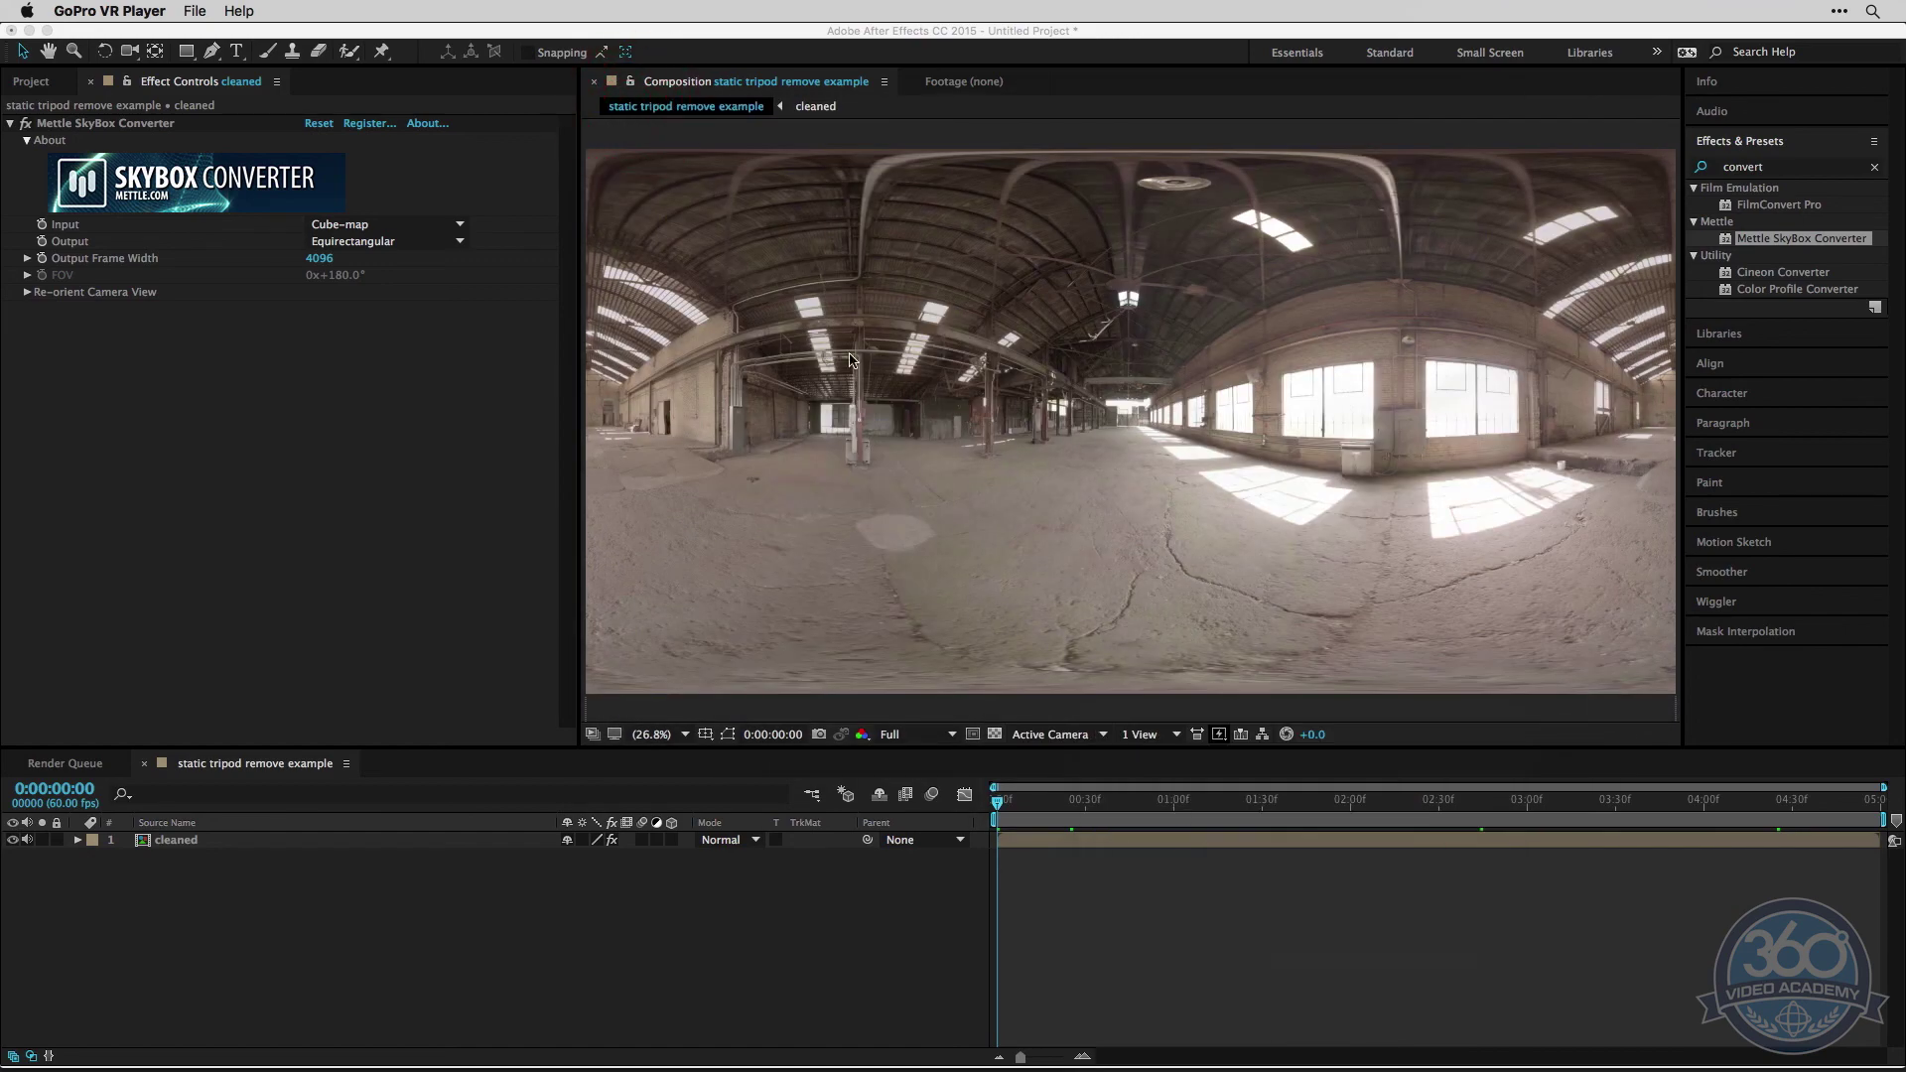